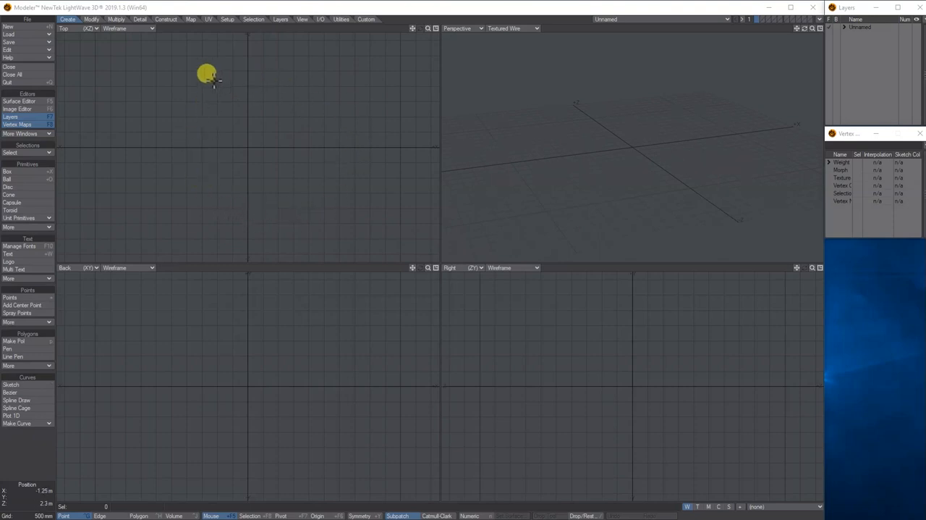
- Create a box 1 m wide, high and deep, centred at the origin
click(12, 175)
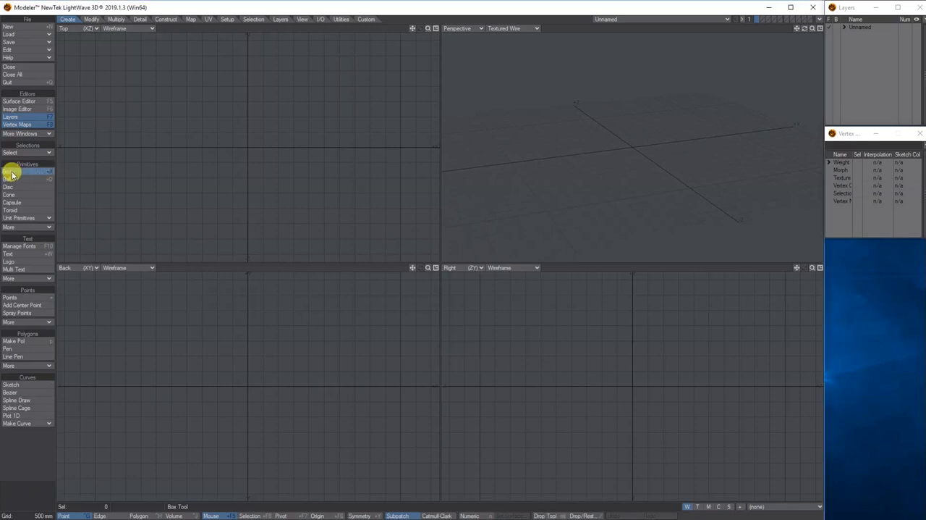
key(n)
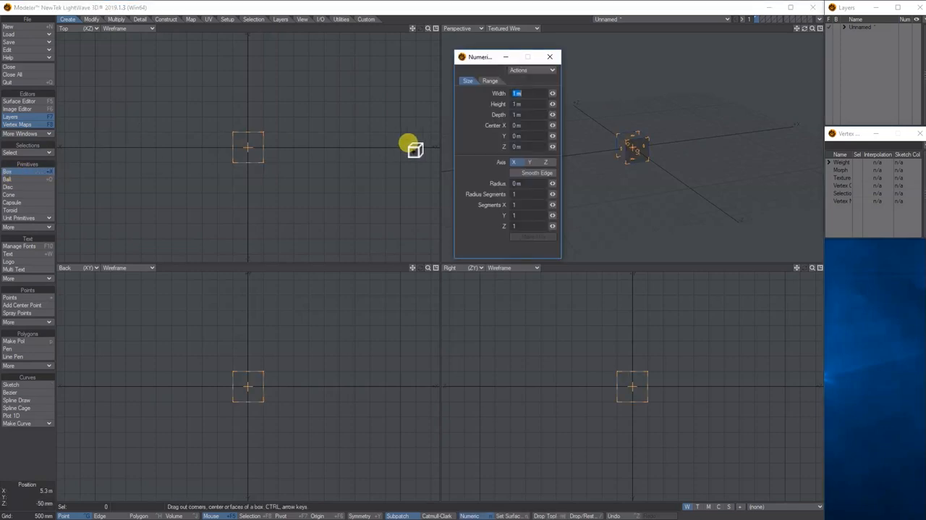
drag(812, 29, 812, 29)
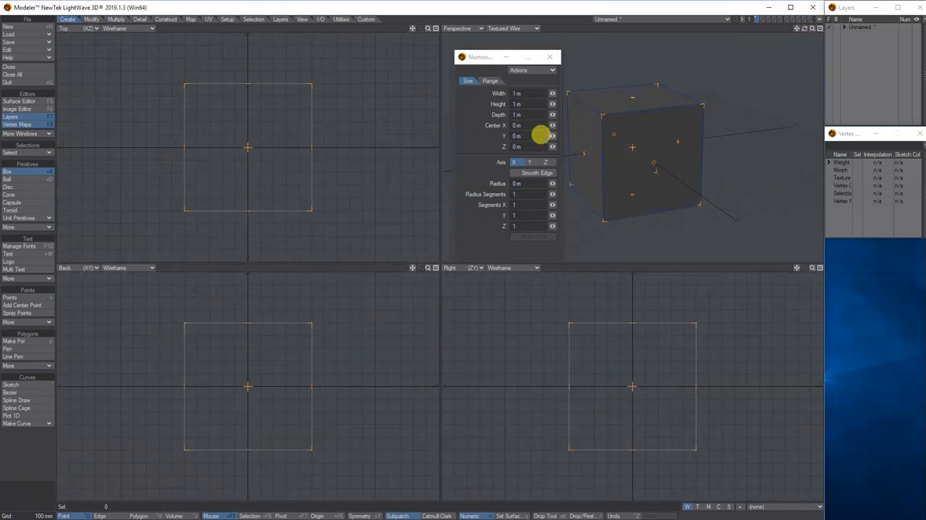
click(552, 58)
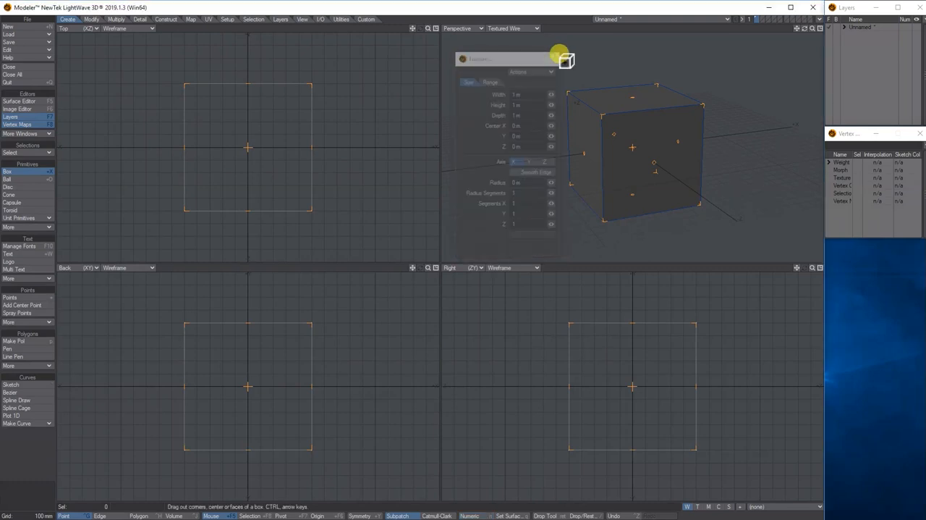
key(space)
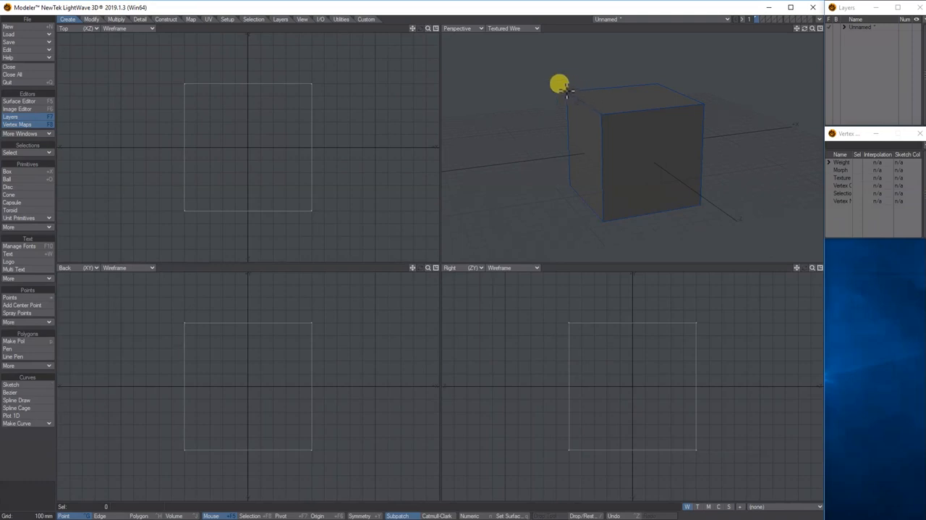
- Switch the Top viewport to the UV Texture view and fit the box in all views
click(88, 27)
click(88, 76)
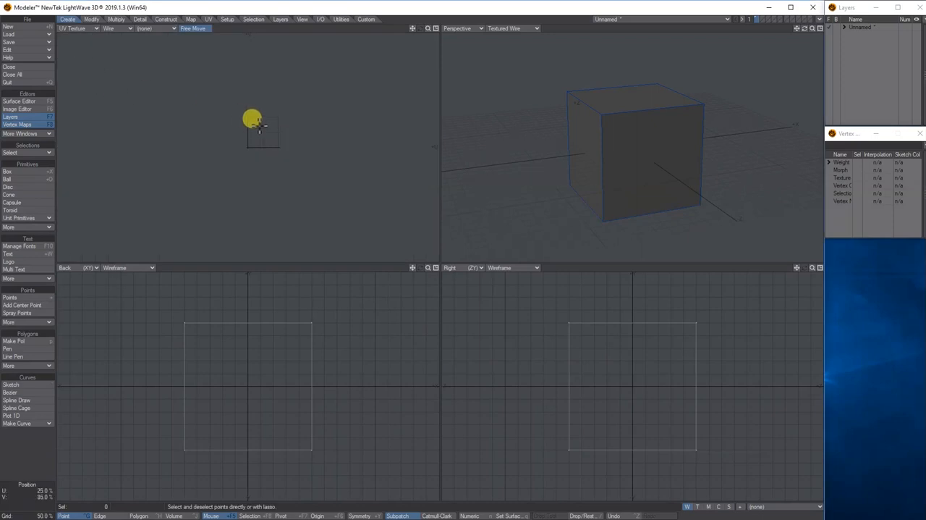
key(a)
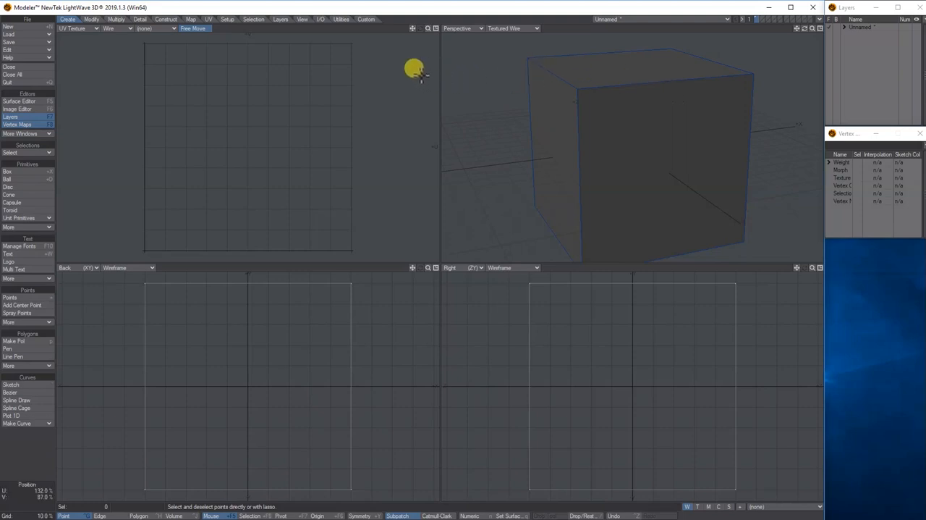
- Create a UV map named Box1 for the box using the Atlas map type with Live Update enabled
click(207, 19)
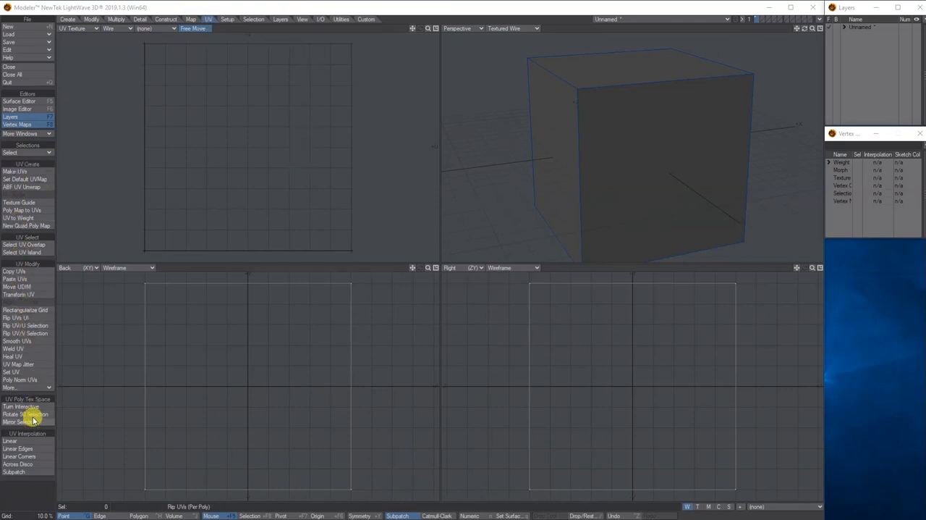
click(18, 171)
drag(398, 163, 426, 45)
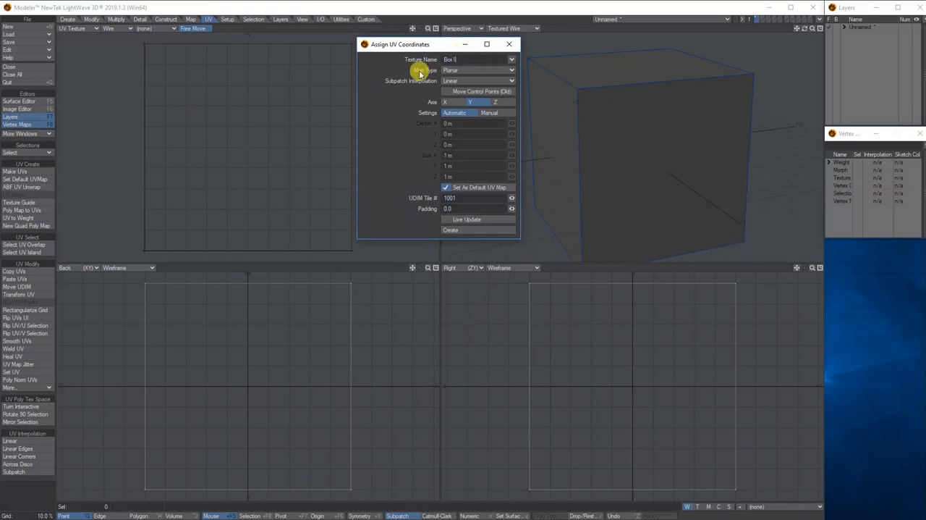
click(458, 70)
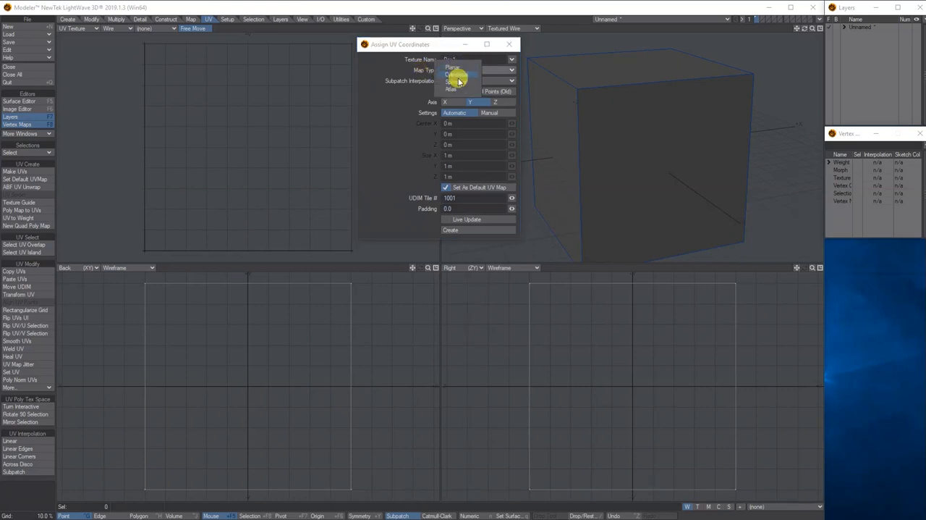
click(458, 90)
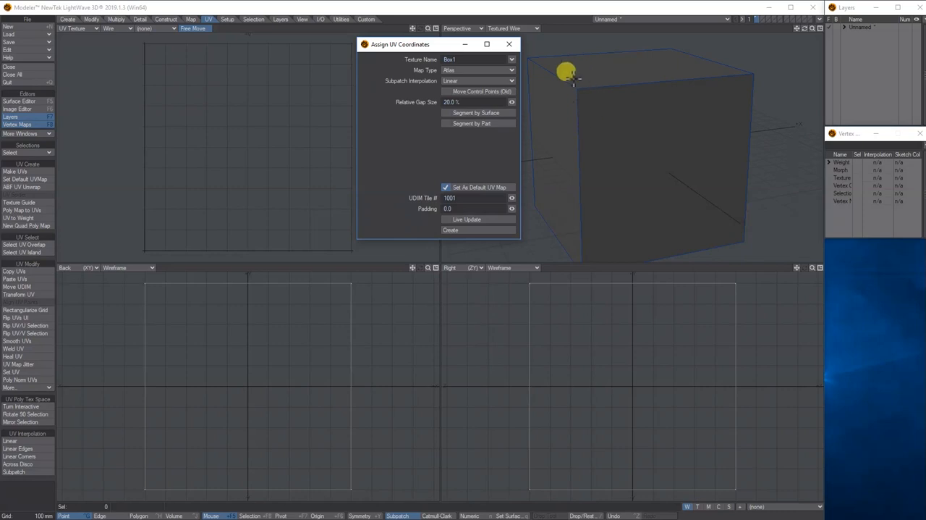
click(448, 220)
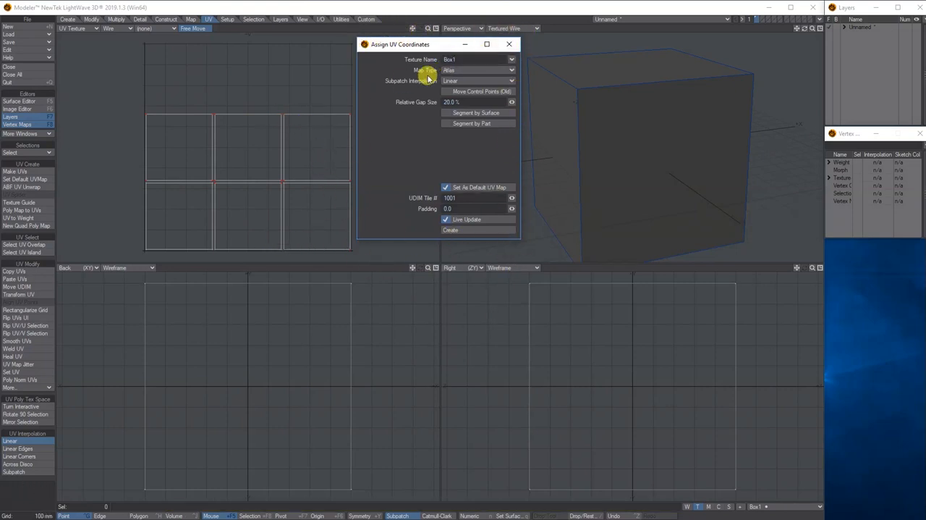
click(464, 233)
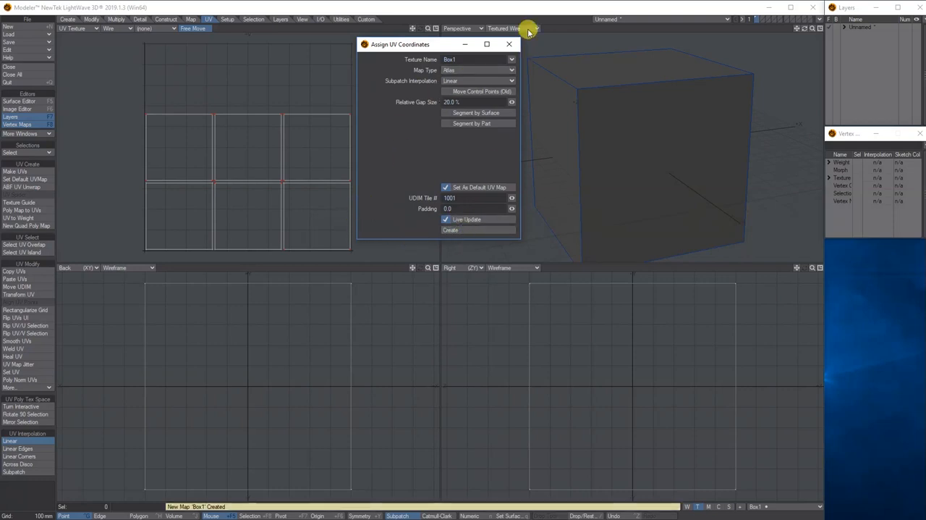
click(510, 44)
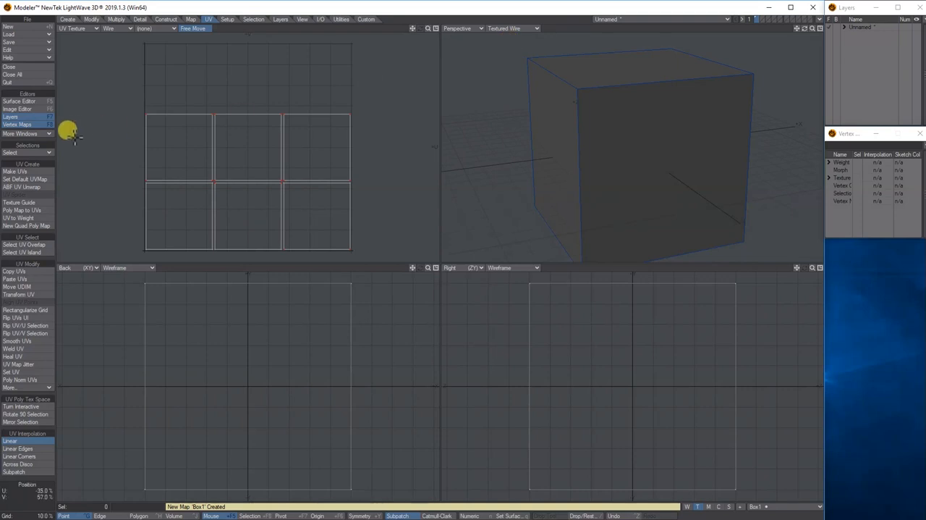
- Reopen the Vertex Maps window, expand the Texture maps and inspect the options available for Box1
click(15, 125)
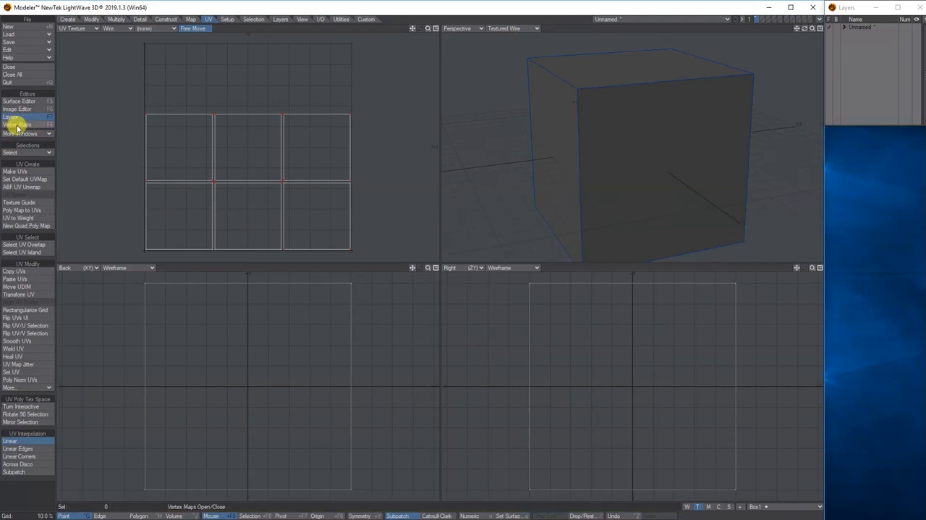
click(12, 125)
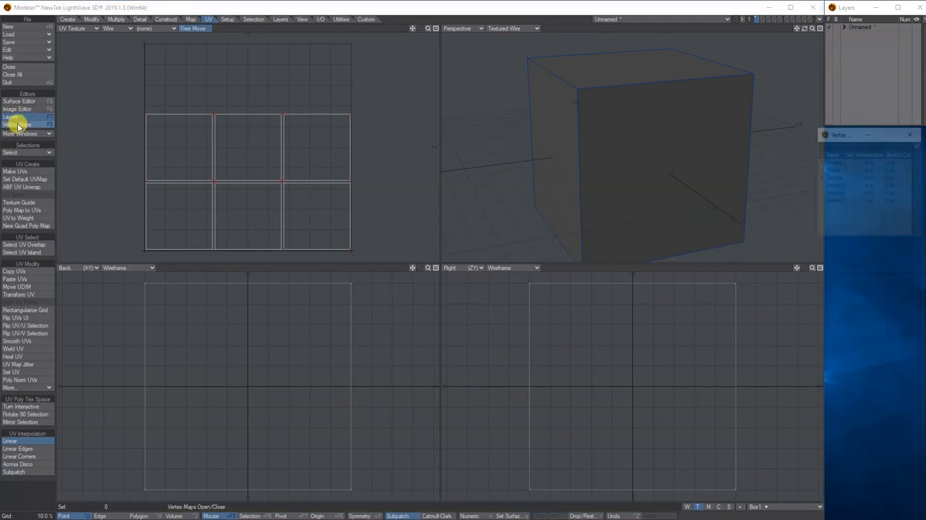
drag(843, 135, 848, 135)
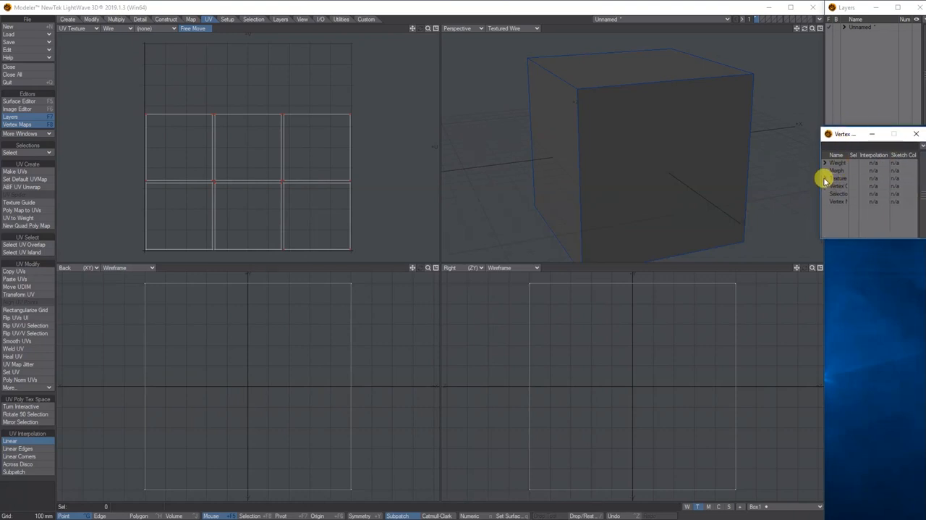
drag(849, 156, 858, 153)
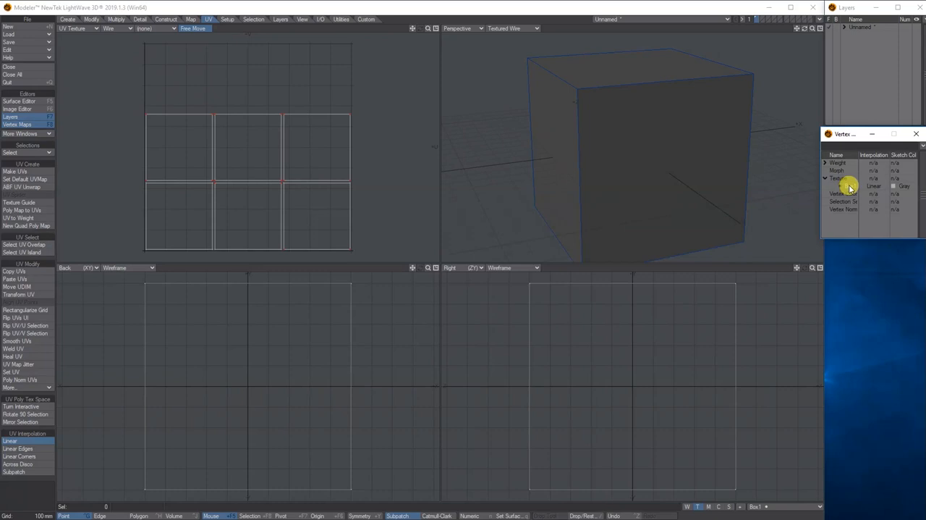
right_click(851, 189)
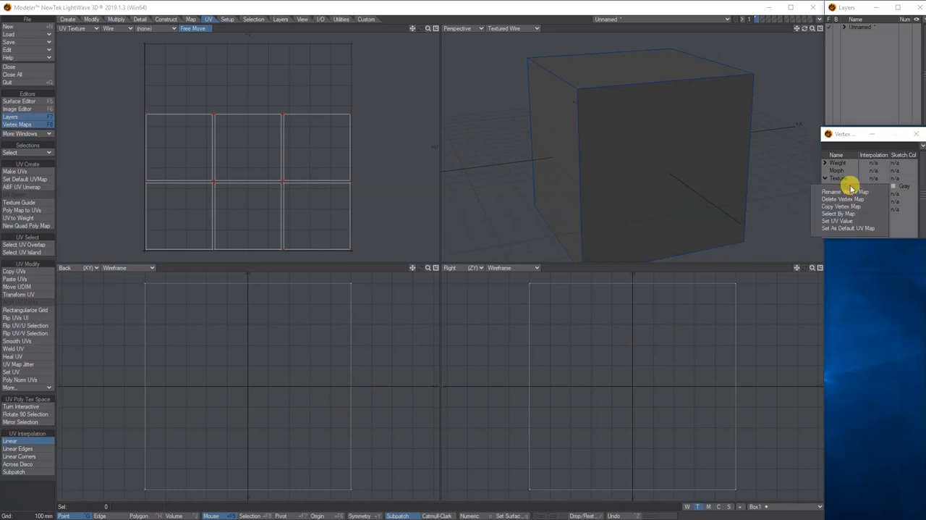
click(852, 136)
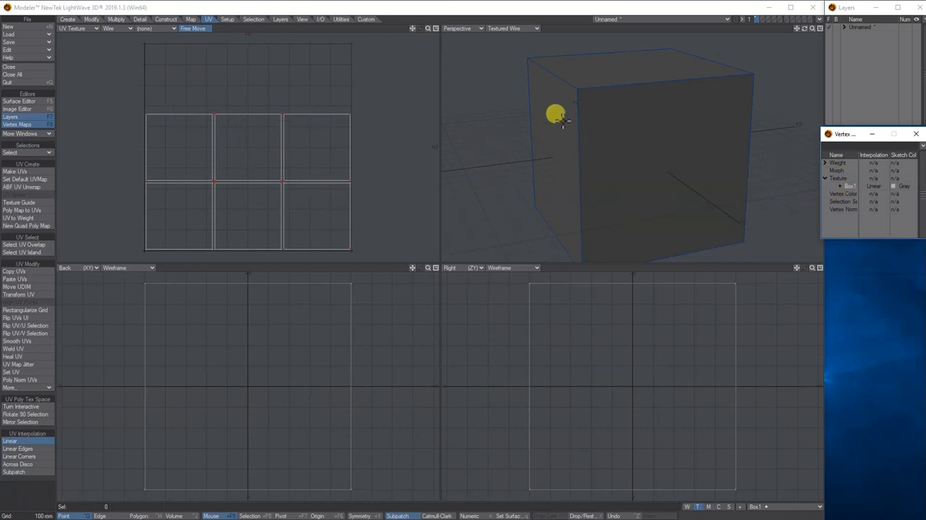
- In polygon mode, select the box's top face to check its place in the UV layout, and deselect it
key(ctrl+h)
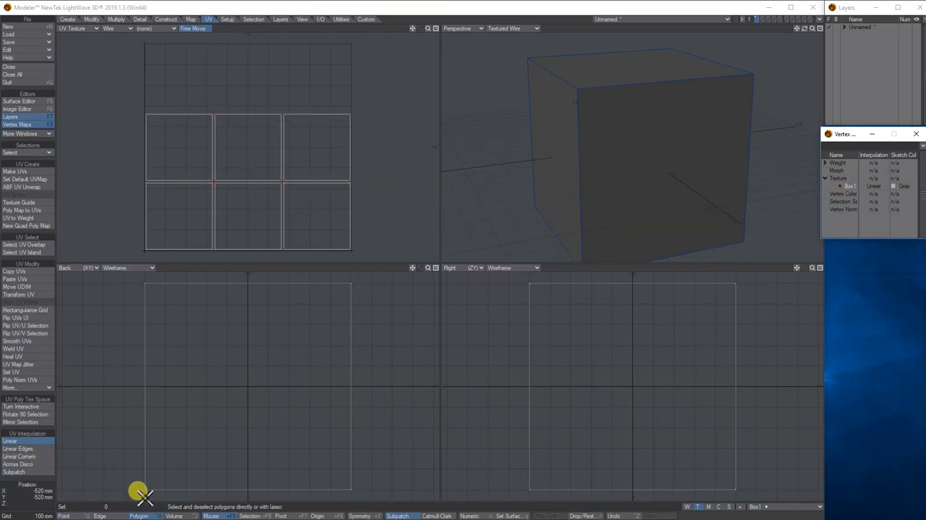
click(632, 63)
click(600, 81)
click(599, 112)
click(599, 112)
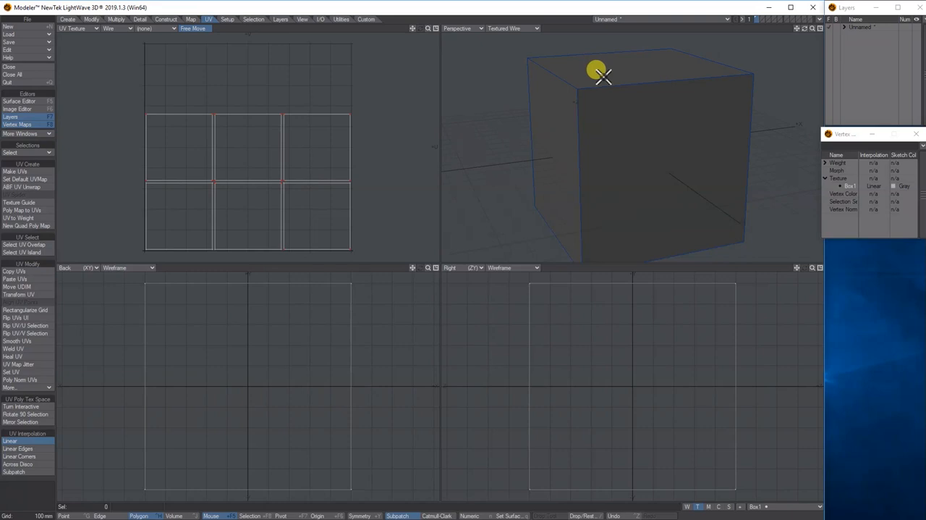
click(603, 73)
click(616, 67)
click(618, 66)
click(620, 67)
click(620, 69)
click(619, 68)
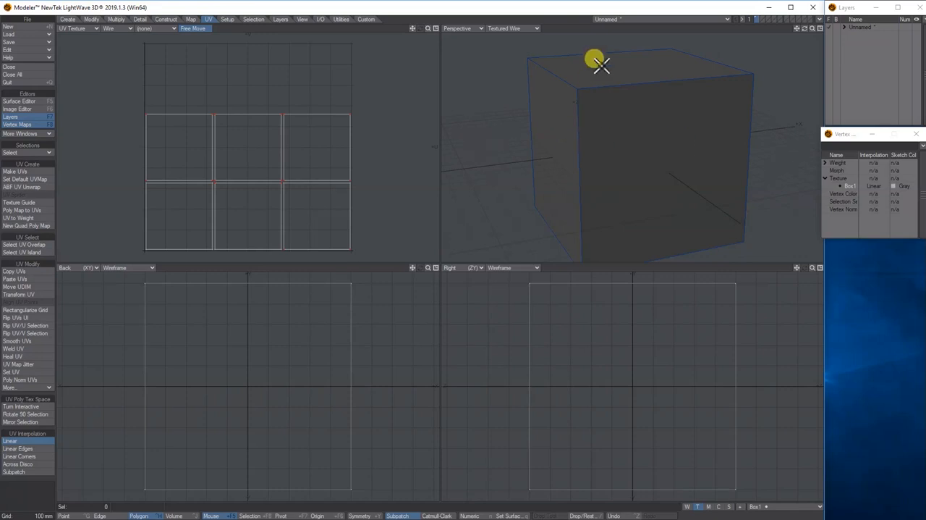
click(194, 116)
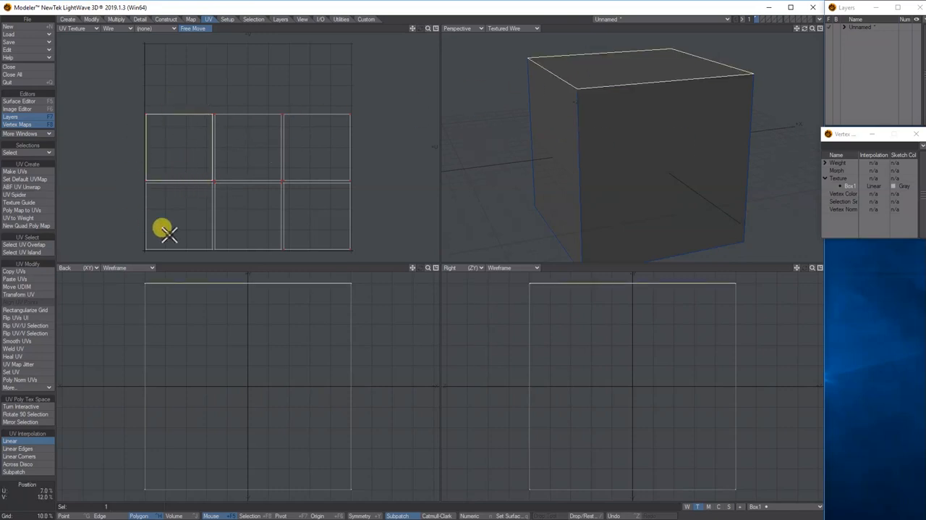
click(183, 113)
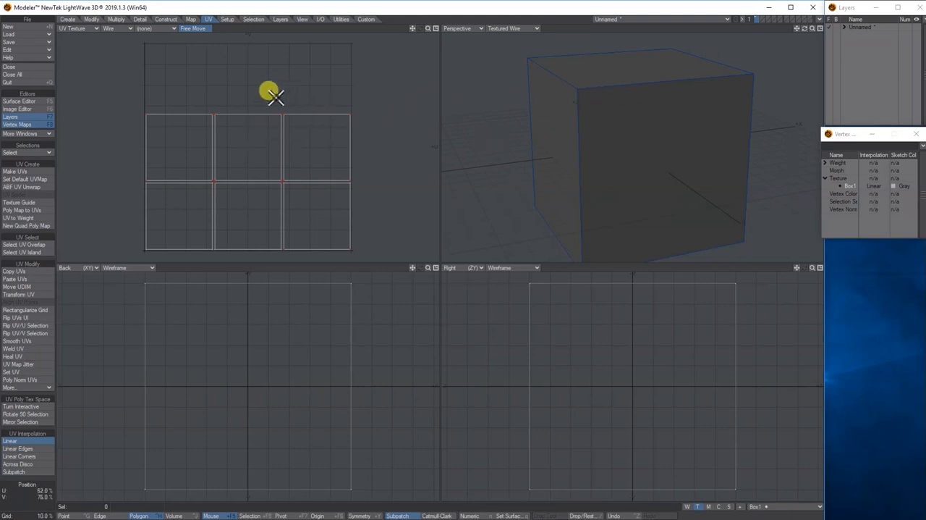
- Start an Encapsulated PostScript export with the view set to Texture UV
click(321, 19)
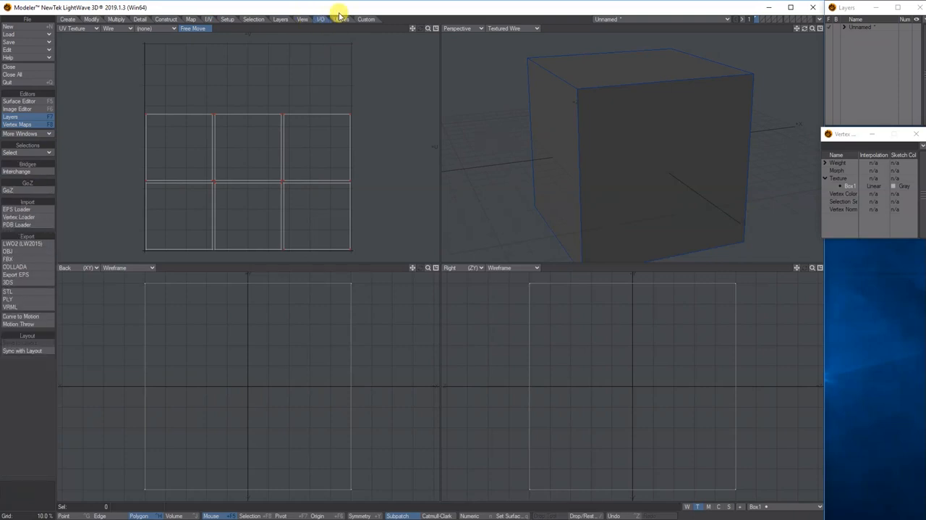
click(17, 275)
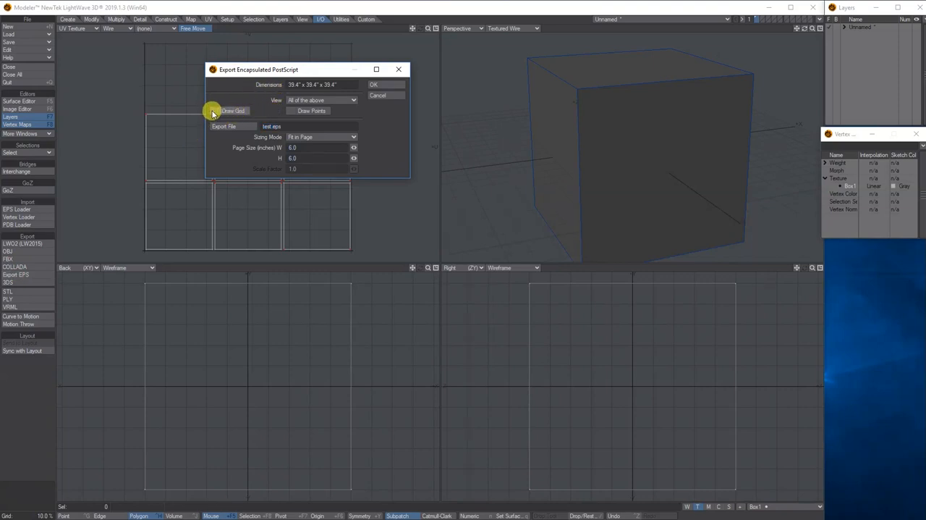
click(310, 102)
click(313, 91)
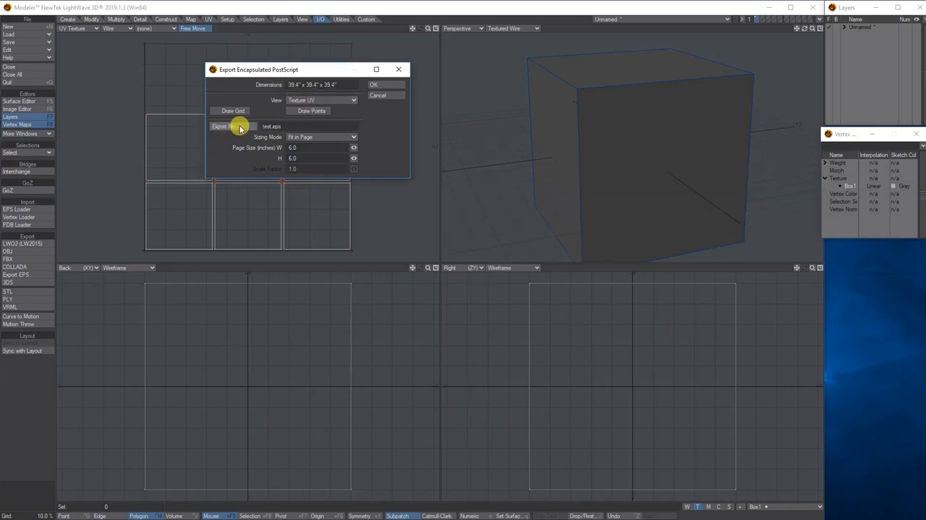
- Export the EPS file as Box1 into the images folder of UV textures on the Desktop
click(235, 125)
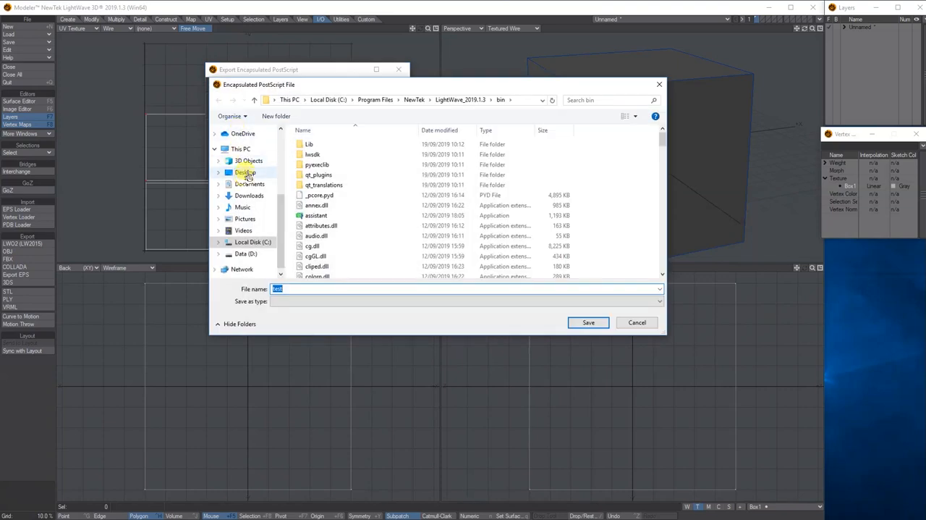
click(244, 172)
double_click(323, 166)
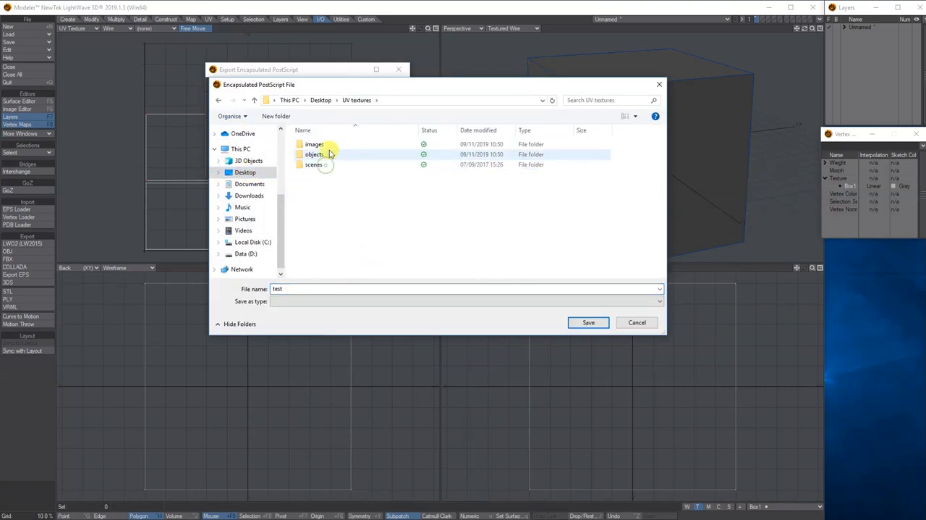
click(323, 146)
double_click(324, 146)
click(301, 289)
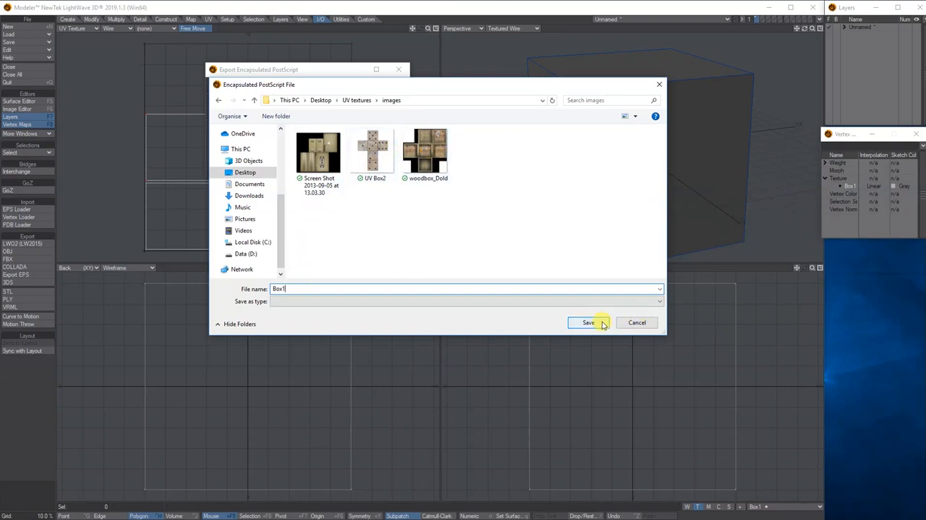
click(589, 323)
click(380, 84)
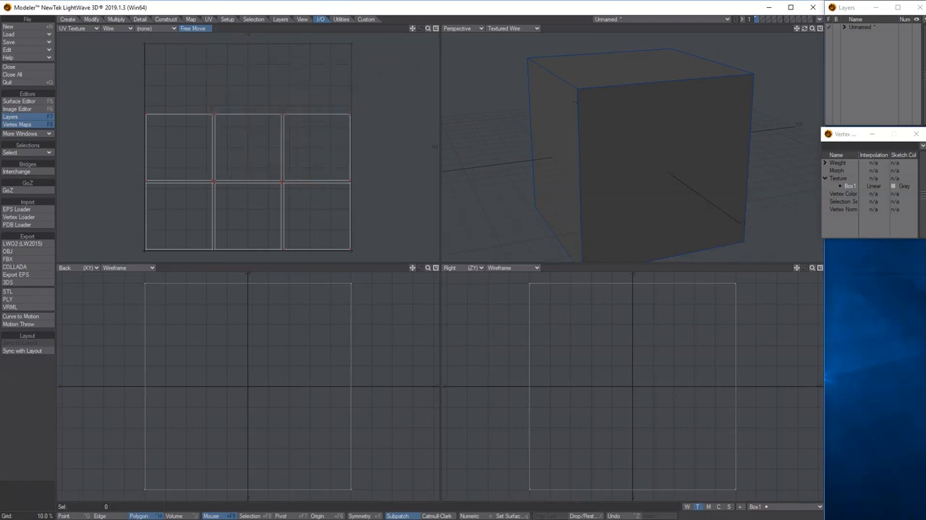
- Switch to Photoshop and open the Box1 EPS file from the images folder of UV textures on the Desktop
drag(1, 288, 557, 19)
click(40, 22)
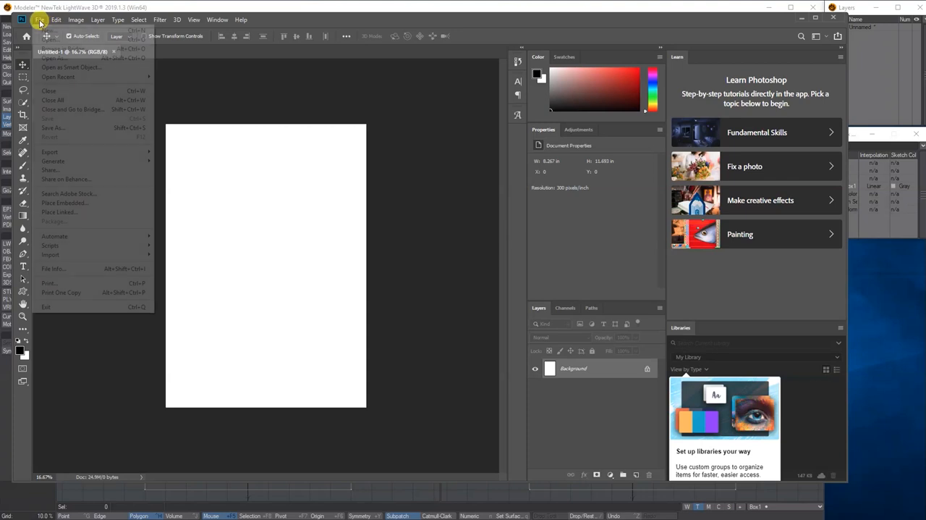
click(44, 38)
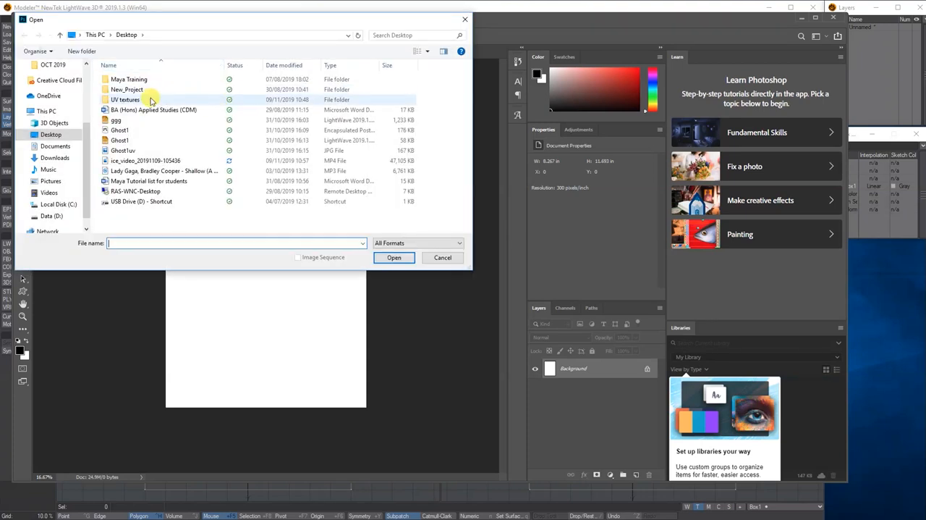
double_click(148, 99)
double_click(142, 79)
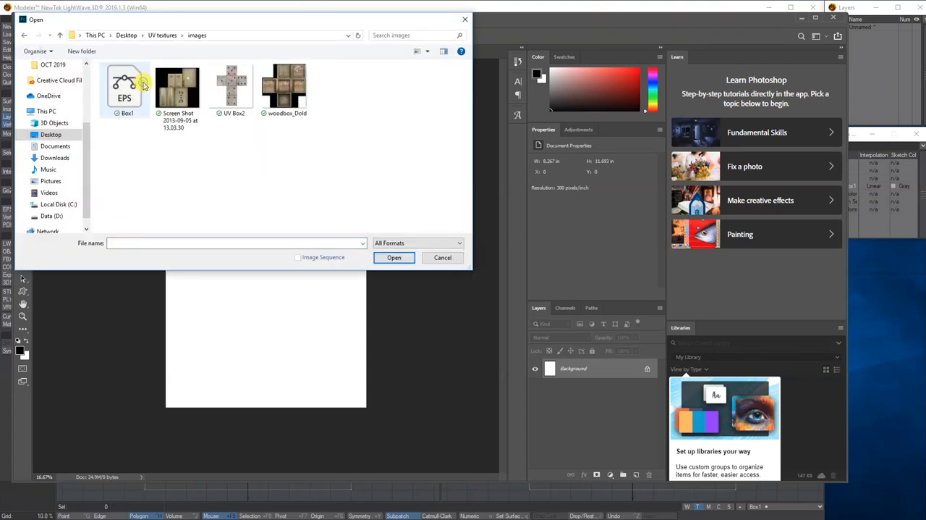
click(140, 85)
click(382, 257)
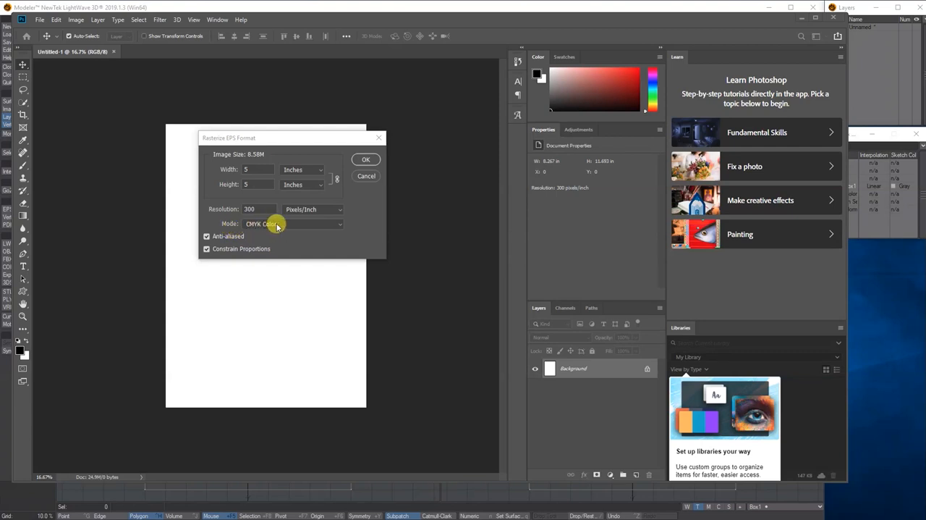
- Rasterize the EPS in RGB Color mode with width and height in pixels, at 1500 by 1500
click(336, 227)
click(307, 242)
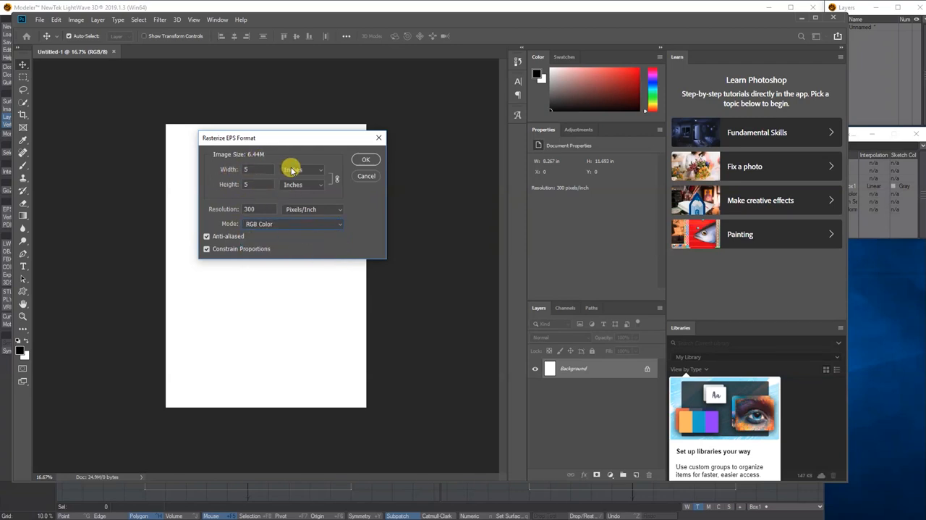
click(293, 170)
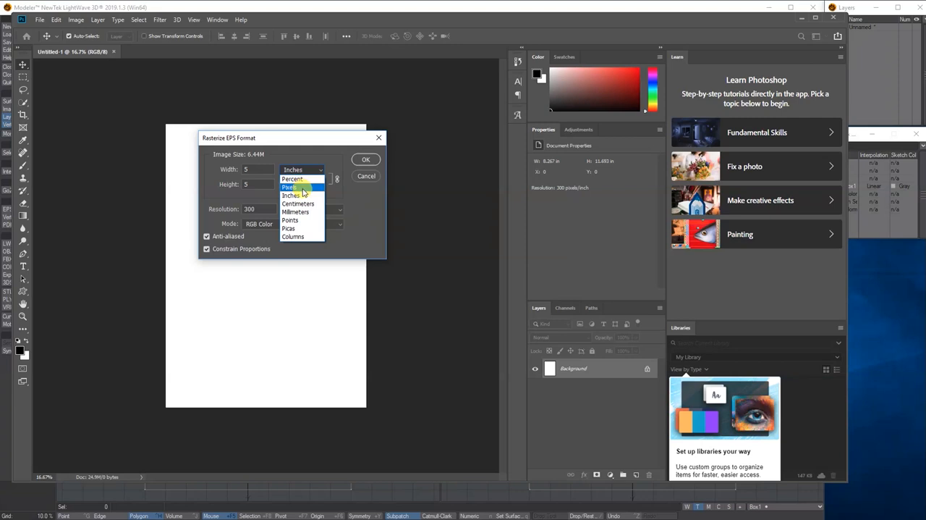
click(305, 188)
click(304, 184)
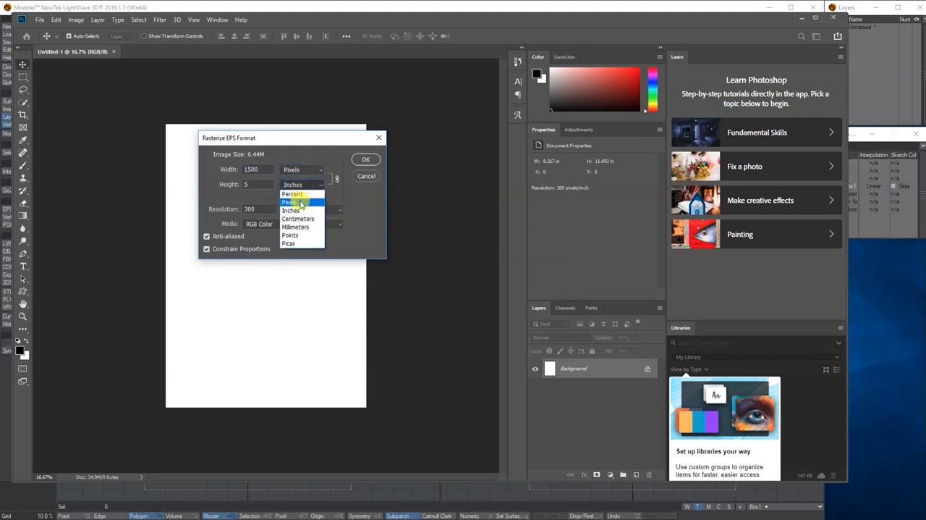
click(301, 204)
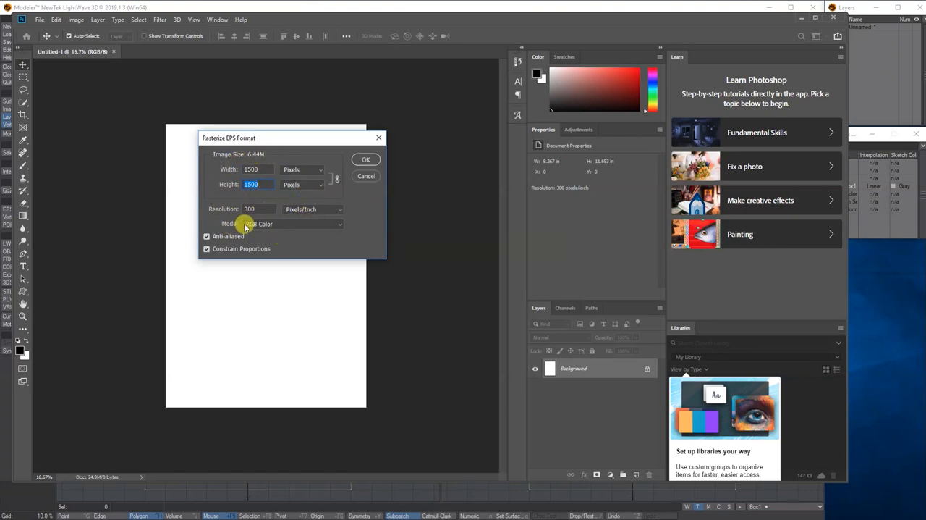
click(364, 158)
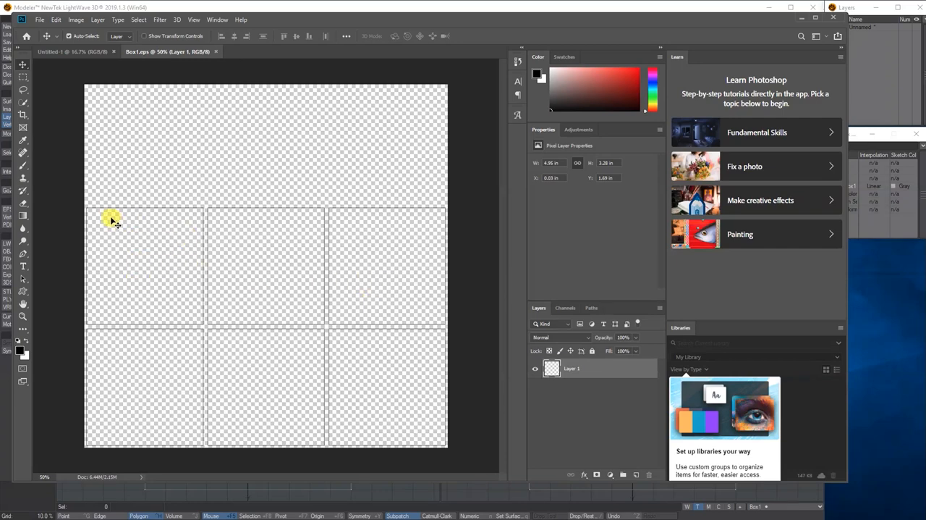
- Open the woodbox_Dold image from the images folder and compare it with the Box1.eps layout
click(40, 19)
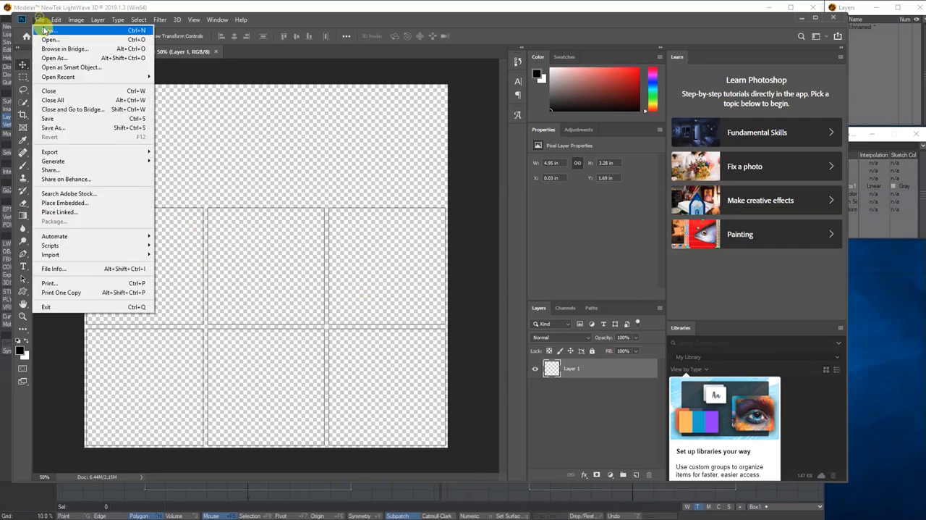
click(48, 40)
click(284, 88)
click(394, 259)
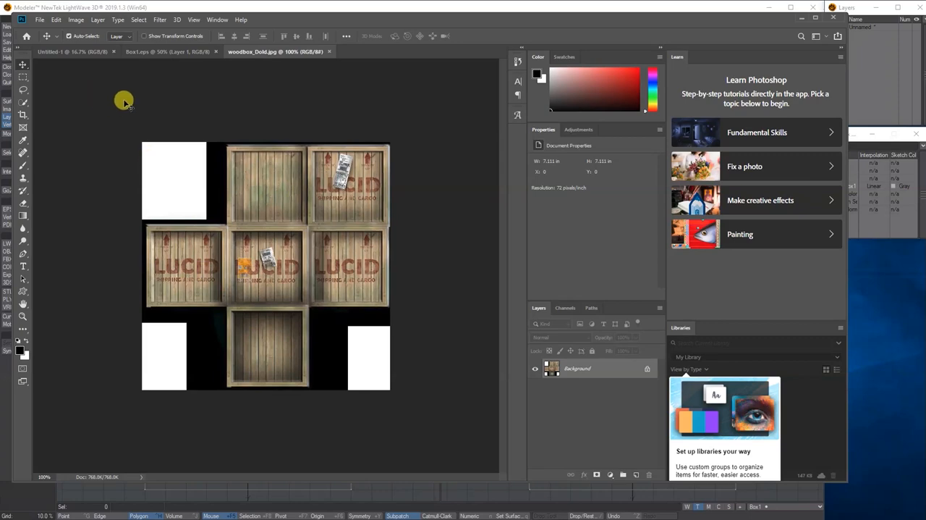
click(183, 50)
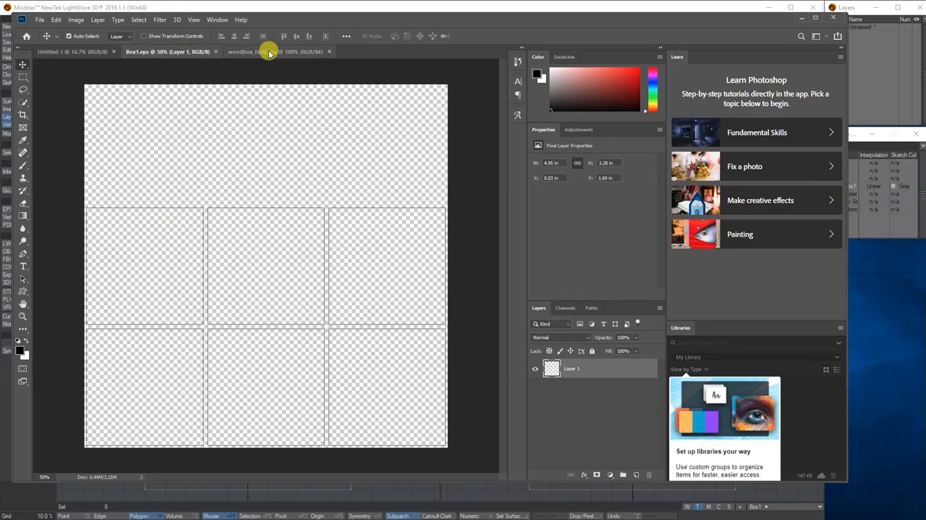
click(269, 52)
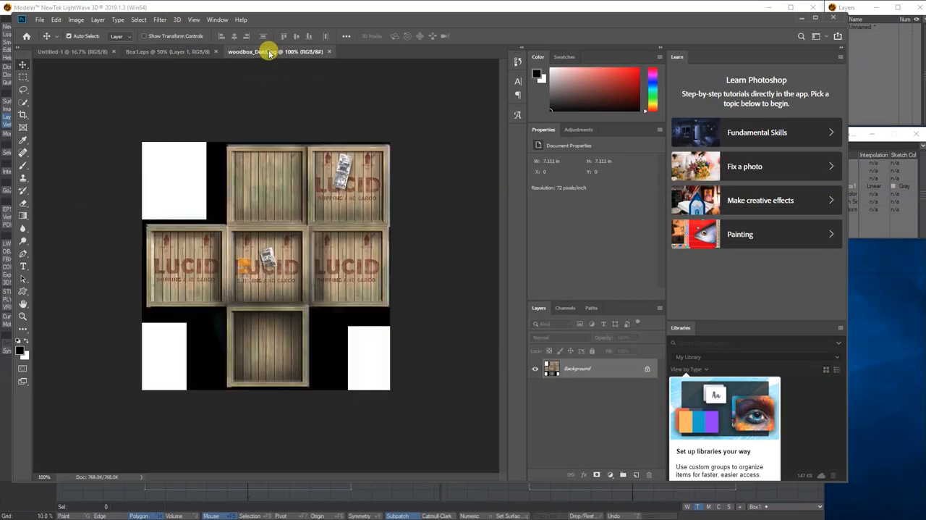
- Select the upper-right LUCID crate face in woodbox_Dold with a rectangular marquee and copy it
click(23, 77)
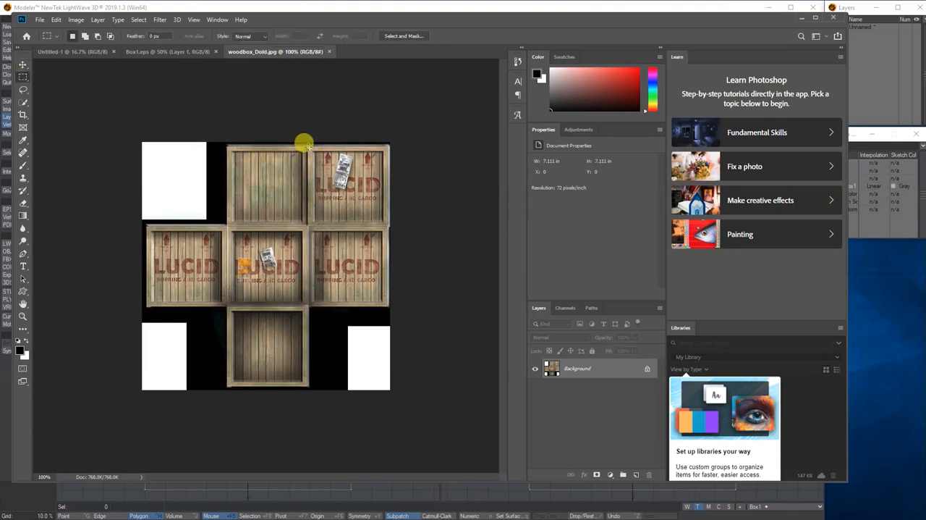
drag(308, 147, 383, 223)
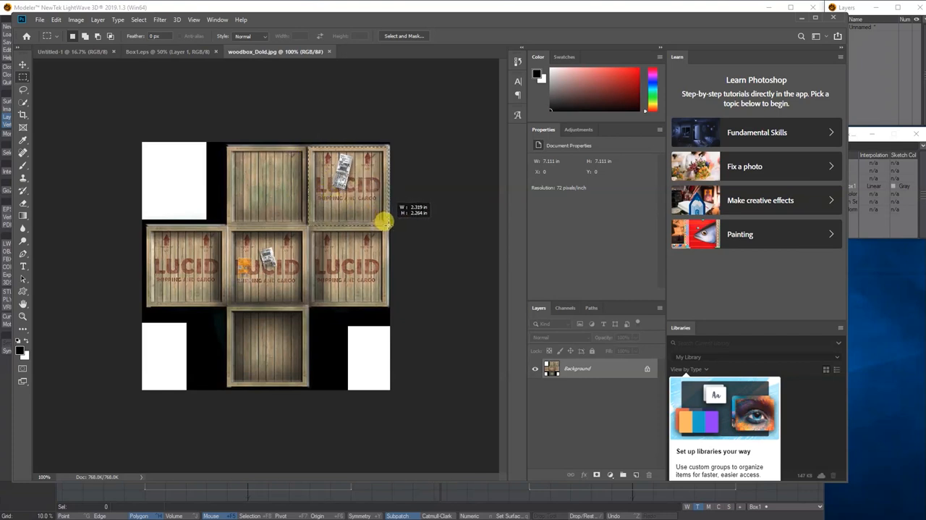
drag(383, 223, 387, 224)
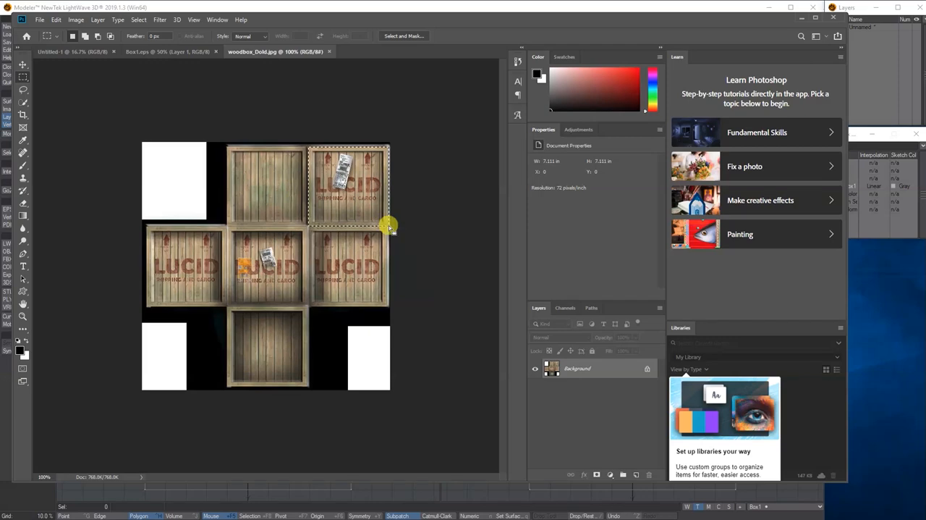
click(56, 20)
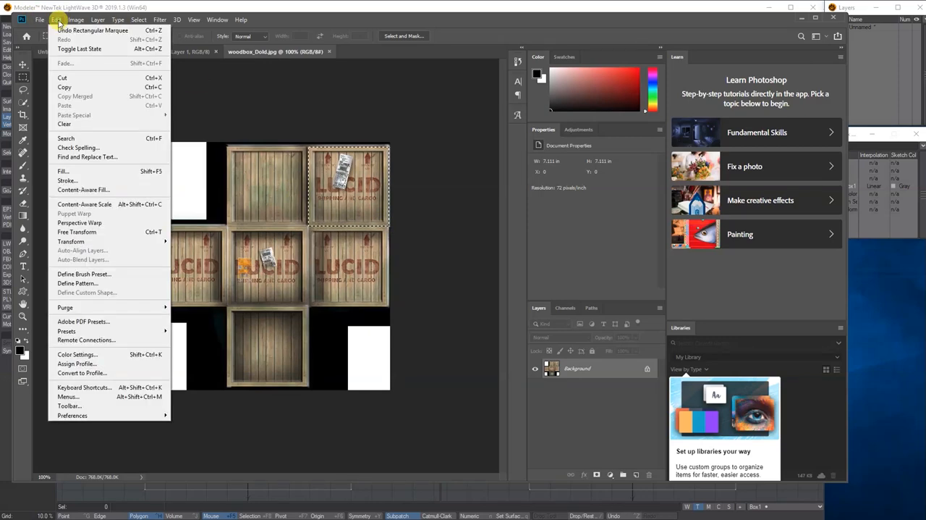
click(66, 87)
- Paste the crate face into Box1.eps and move it into the right-hand cell of the upper UV row
click(194, 51)
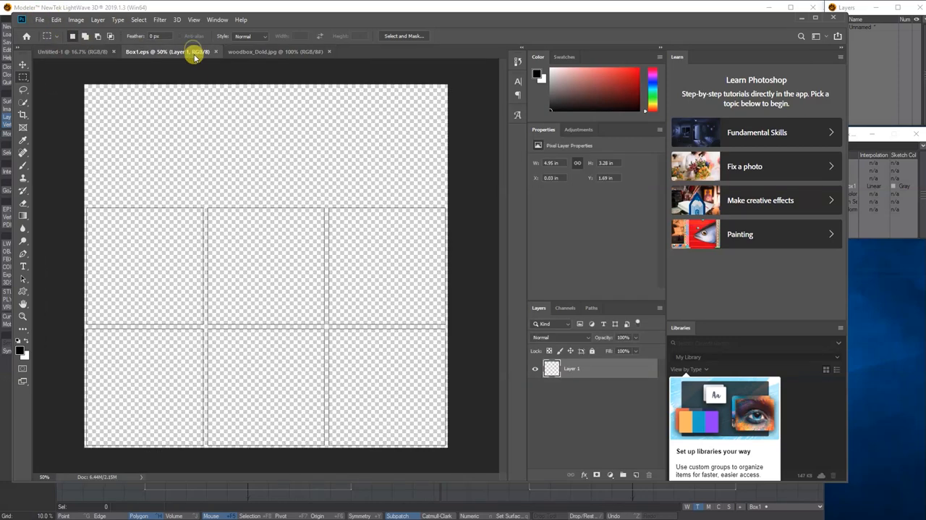
click(56, 19)
click(67, 105)
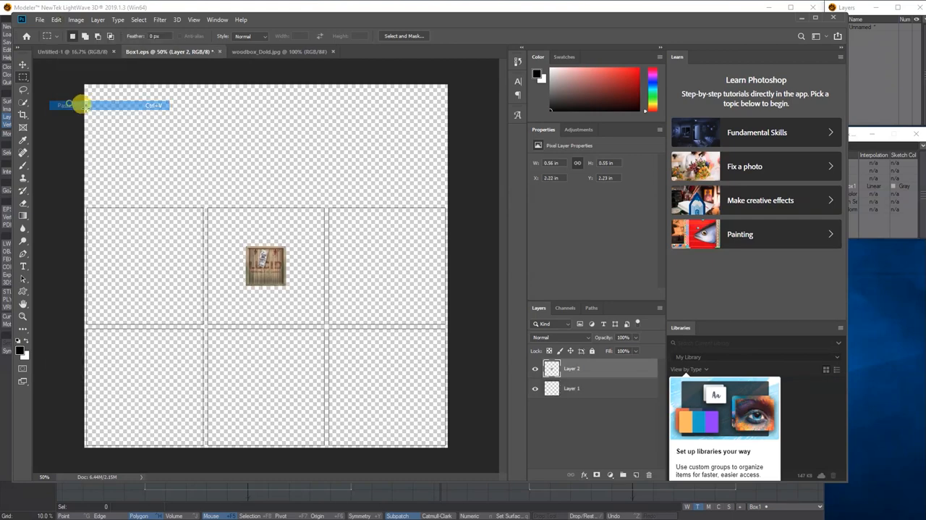
click(24, 67)
drag(264, 266, 352, 266)
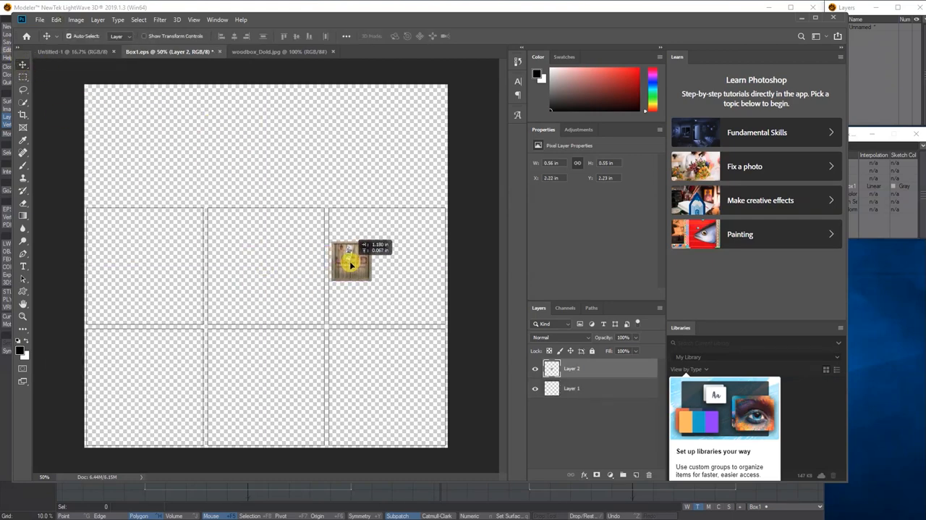
click(257, 52)
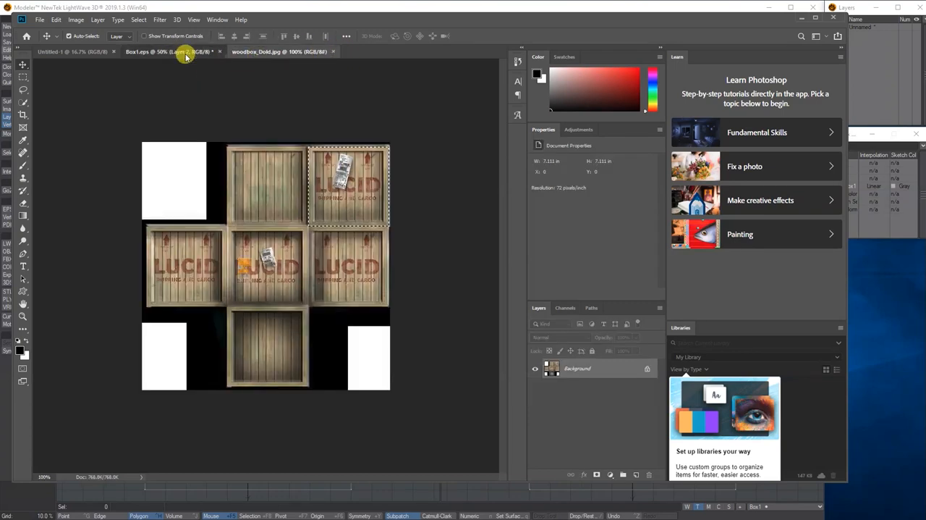
click(186, 57)
drag(354, 259, 363, 272)
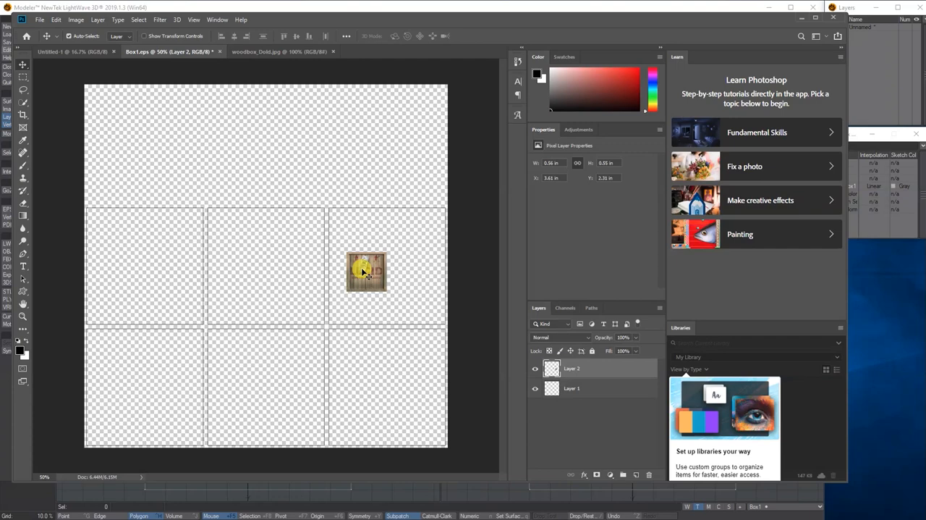
- Scale the pasted crate face with Free Transform to about 1.61 by 1.62 in to fill the UV cell
key(ctrl+t)
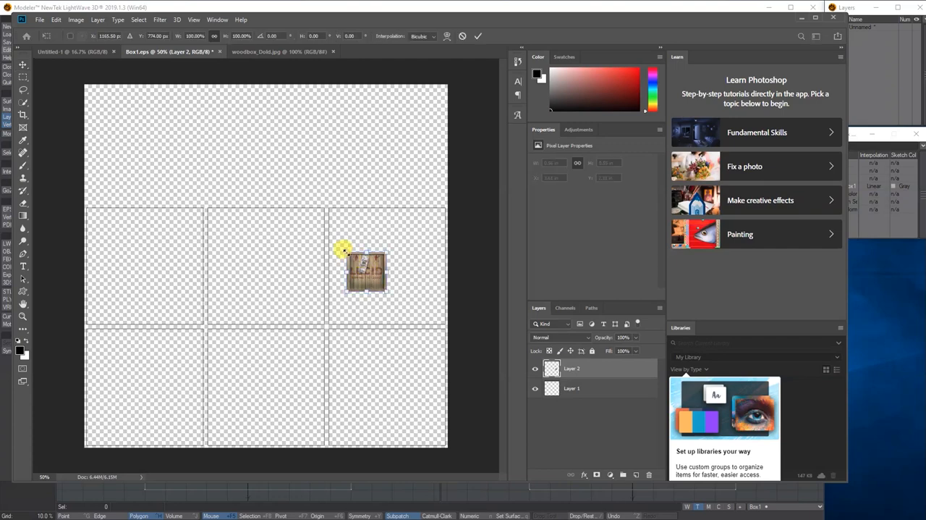
drag(345, 251, 329, 217)
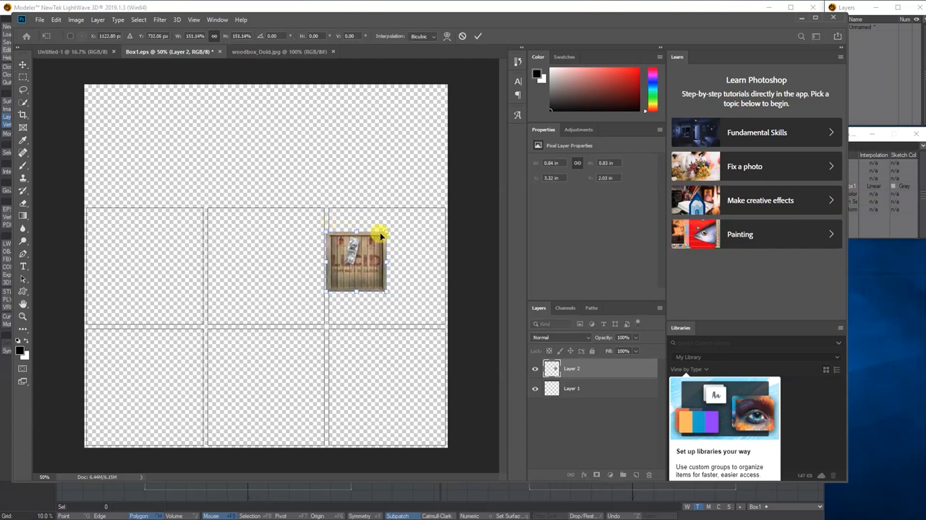
drag(375, 242, 442, 208)
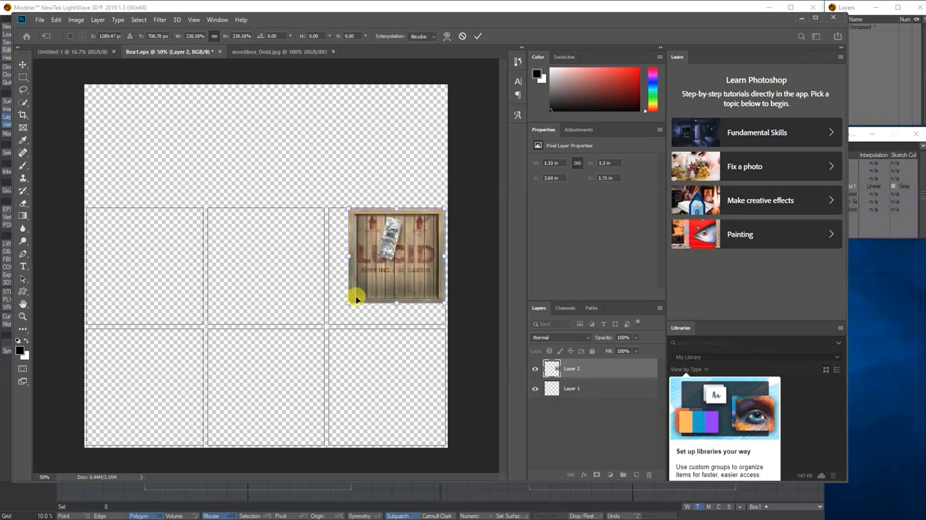
drag(348, 298, 327, 326)
- Turn off snapping, fine-tune the crate face's upper and lower edges to the cell outline, and apply the transform
click(194, 19)
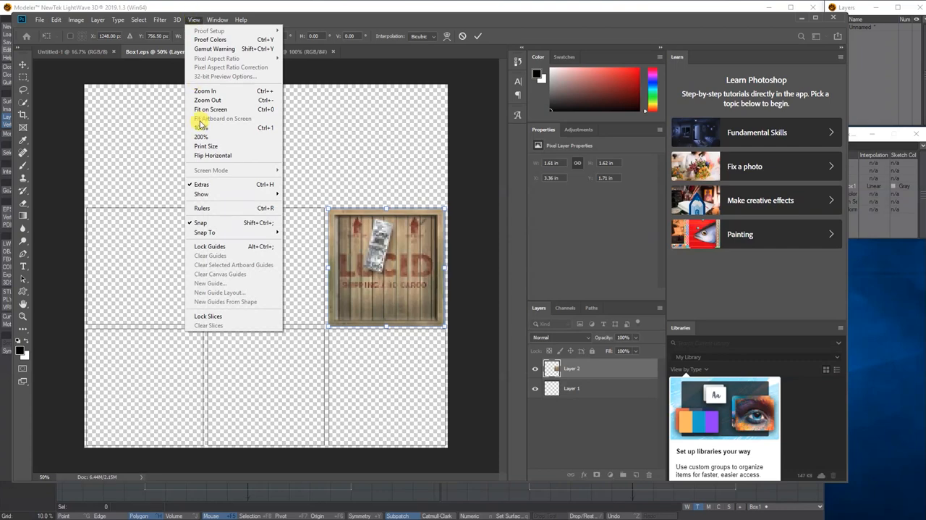
click(217, 223)
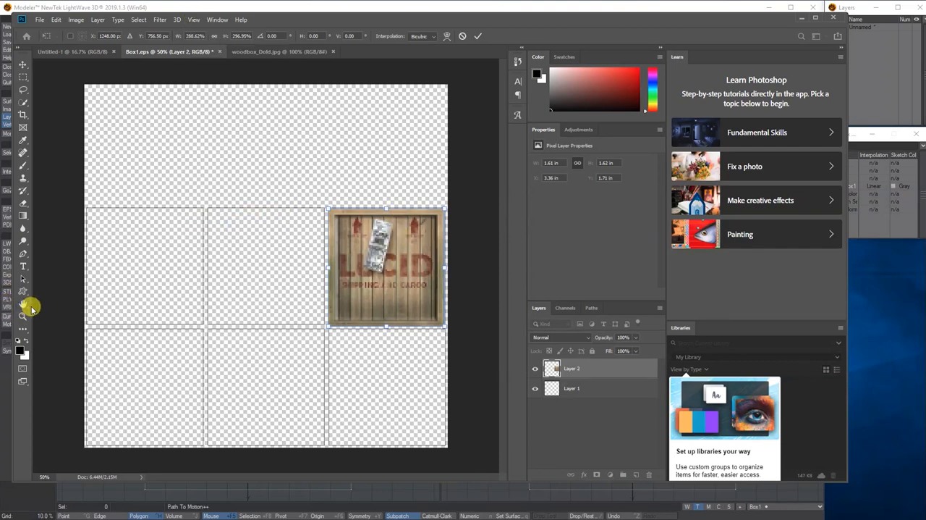
key(ctrl+plus)
drag(271, 477, 312, 477)
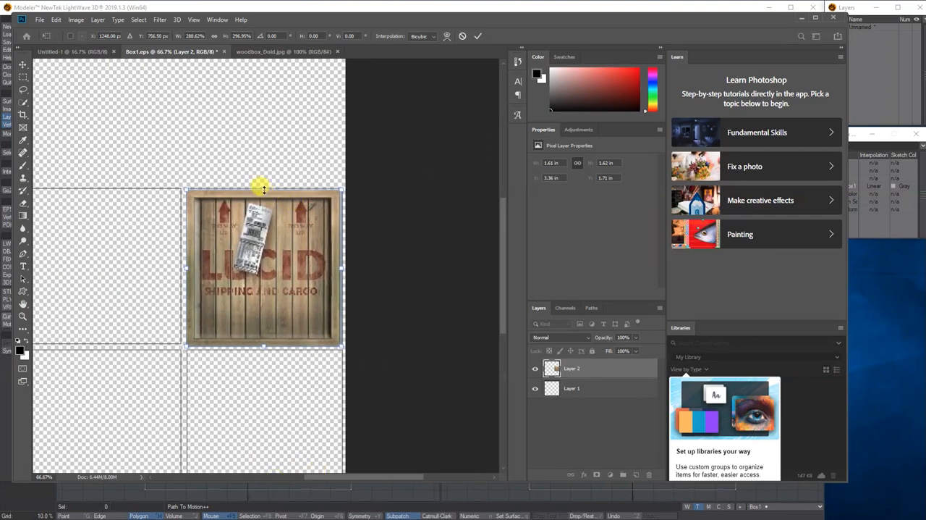
drag(264, 188, 265, 187)
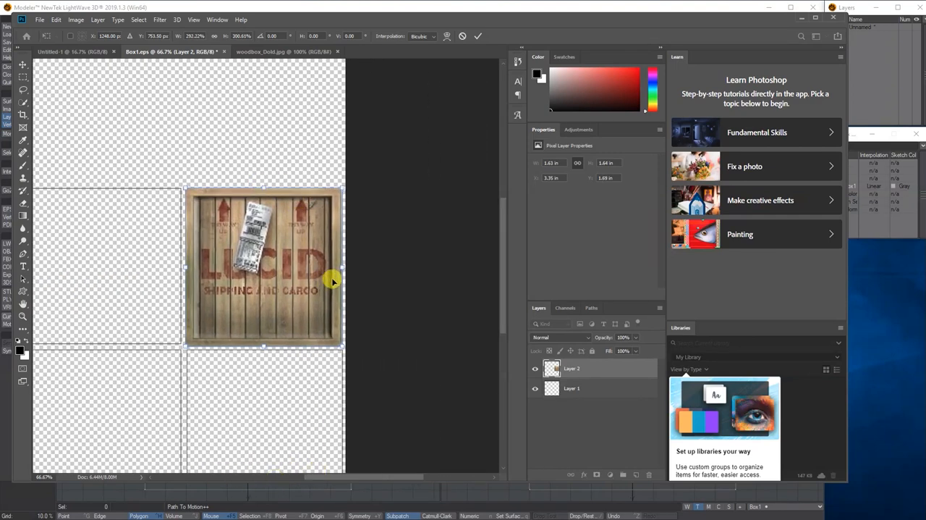
drag(263, 345, 260, 343)
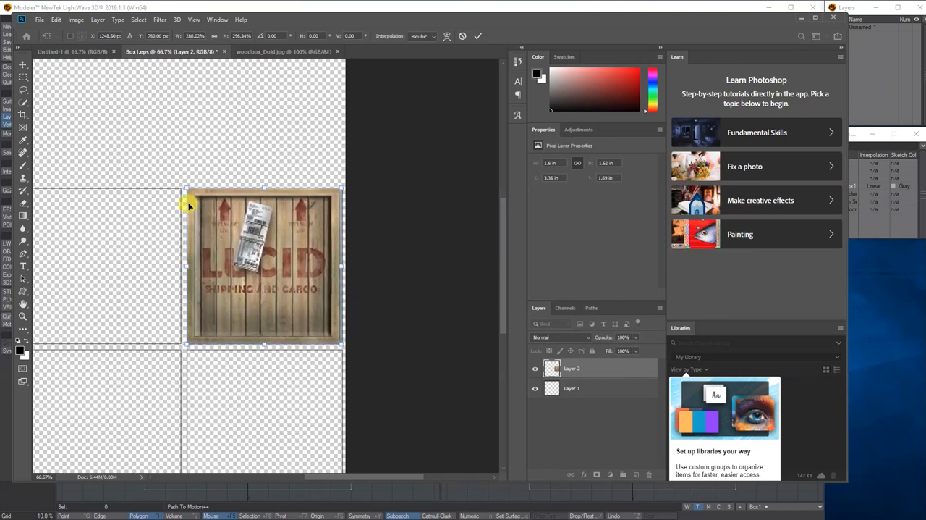
key(Return)
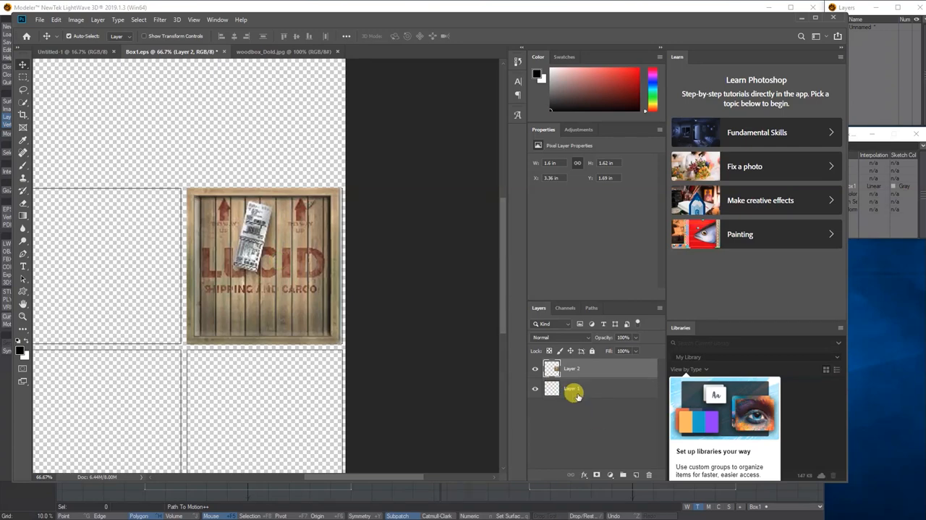
- Move Layer 1 above Layer 2 and widen the crate face to about 1.62 in to meet the cell's right edge
drag(574, 387, 569, 364)
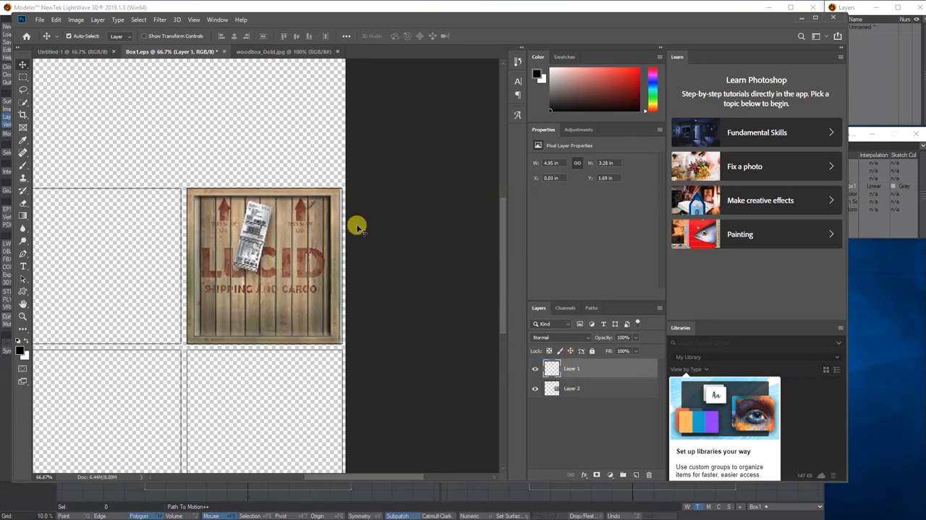
click(333, 283)
key(ctrl+t)
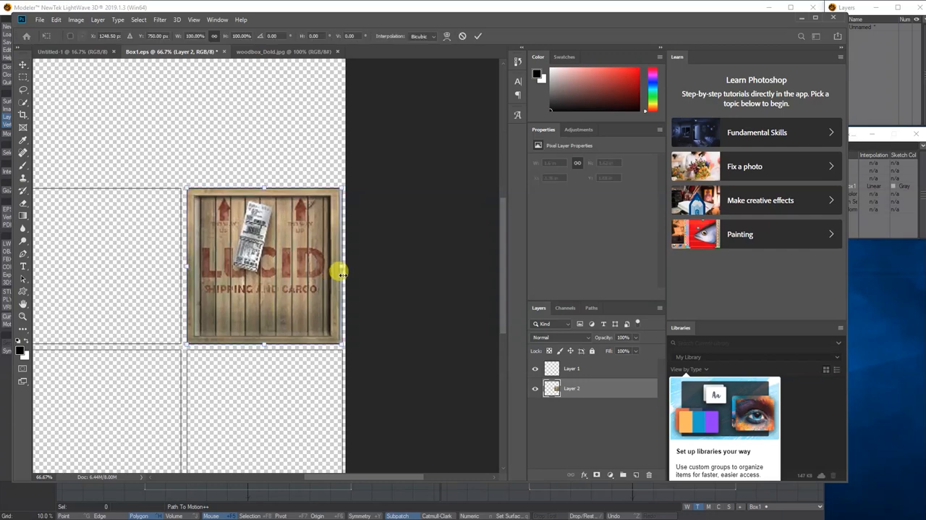
drag(338, 265, 341, 265)
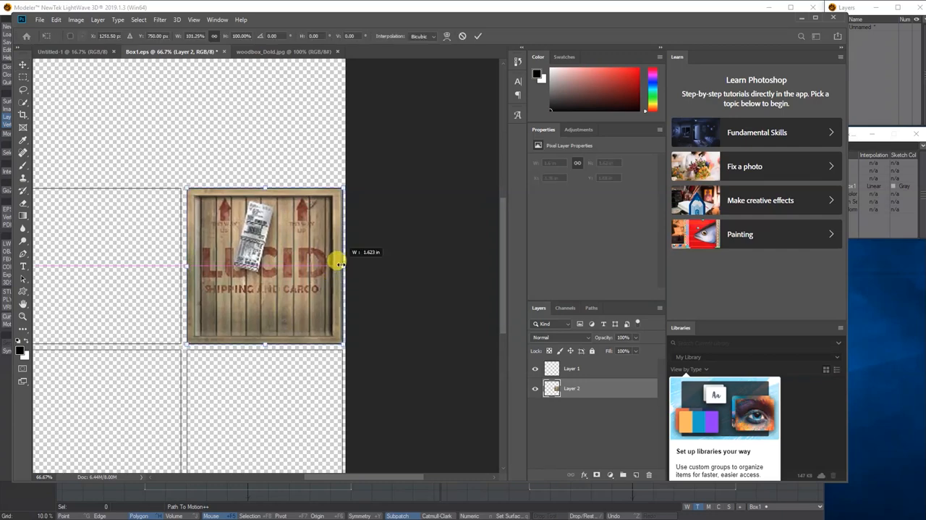
key(Return)
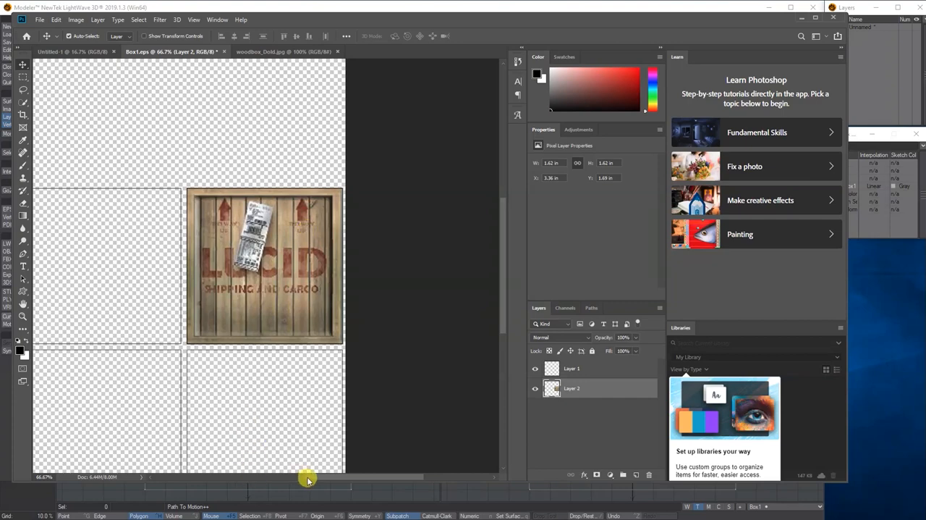
- Compare the UV cells in Box1.eps with the crate faces in woodbox_Dold.jpg
drag(306, 477, 273, 476)
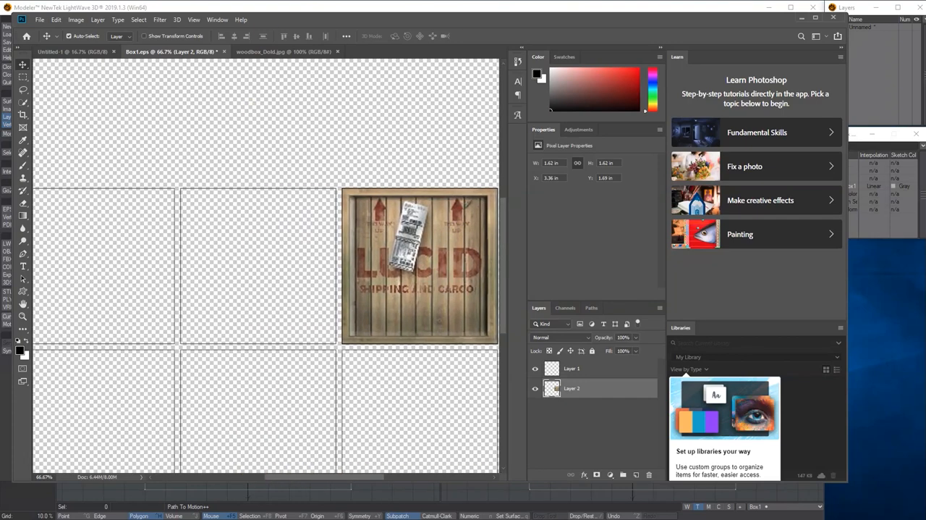
click(263, 52)
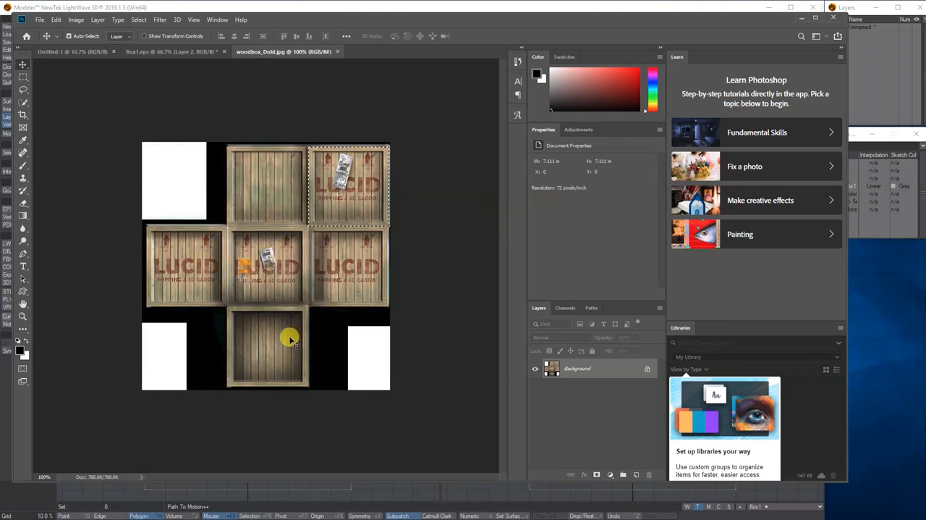
click(159, 52)
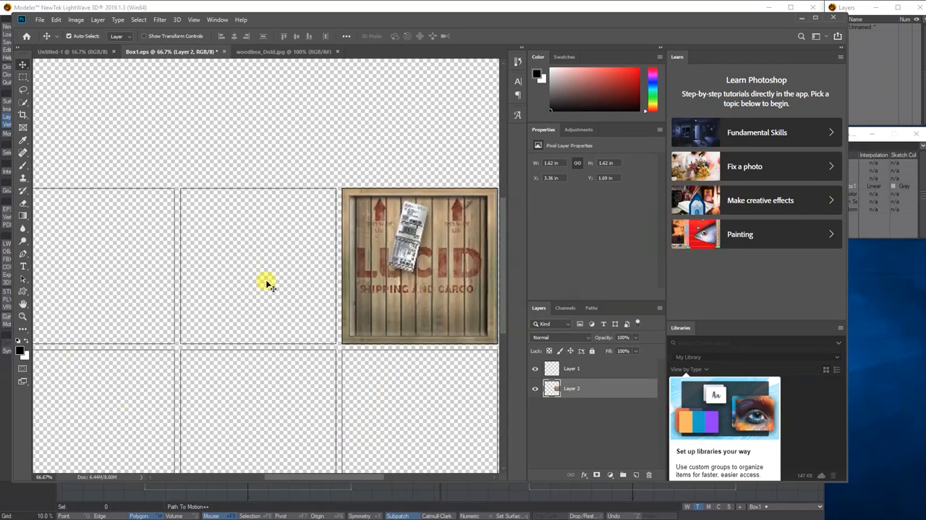
click(268, 52)
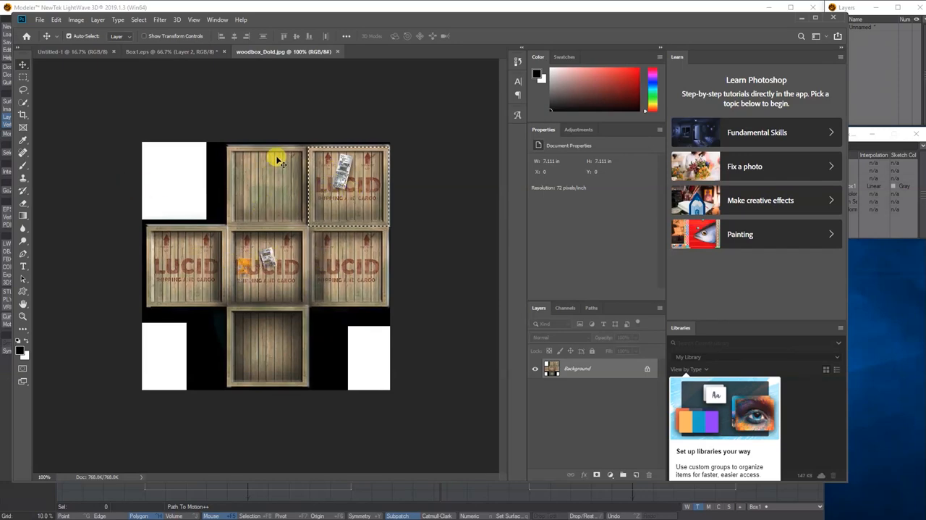
click(197, 52)
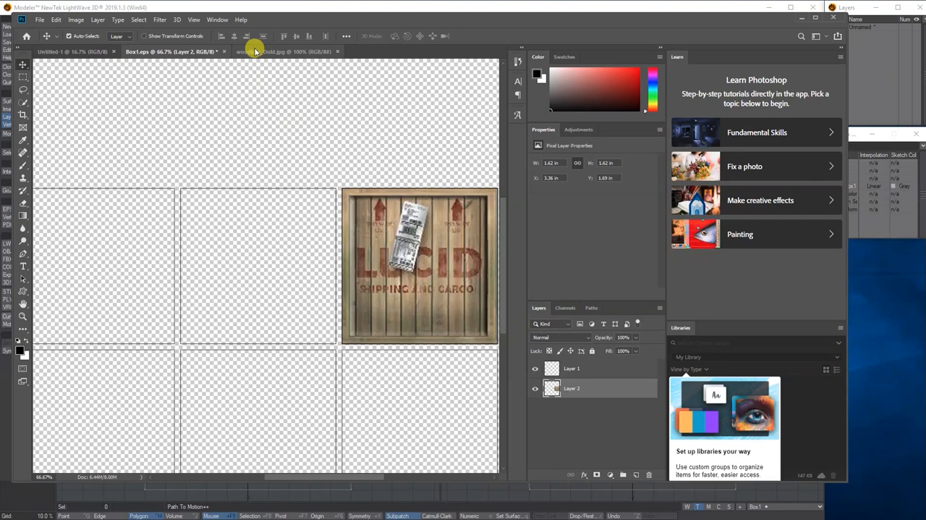
click(255, 53)
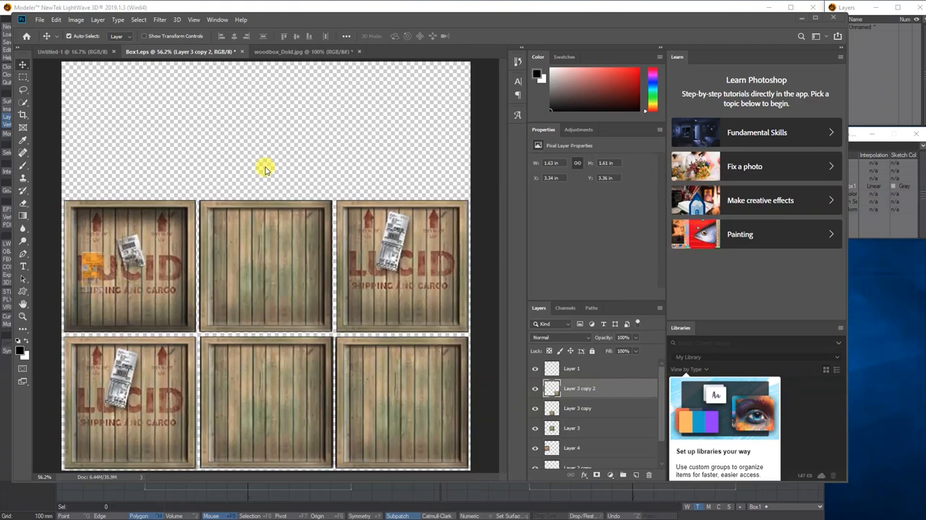
click(282, 51)
click(205, 52)
- Hide the UV outlines on Layer 1 and save the texture as JPEG Box1-UV in the images folder at Maximum quality 12
click(537, 369)
click(536, 369)
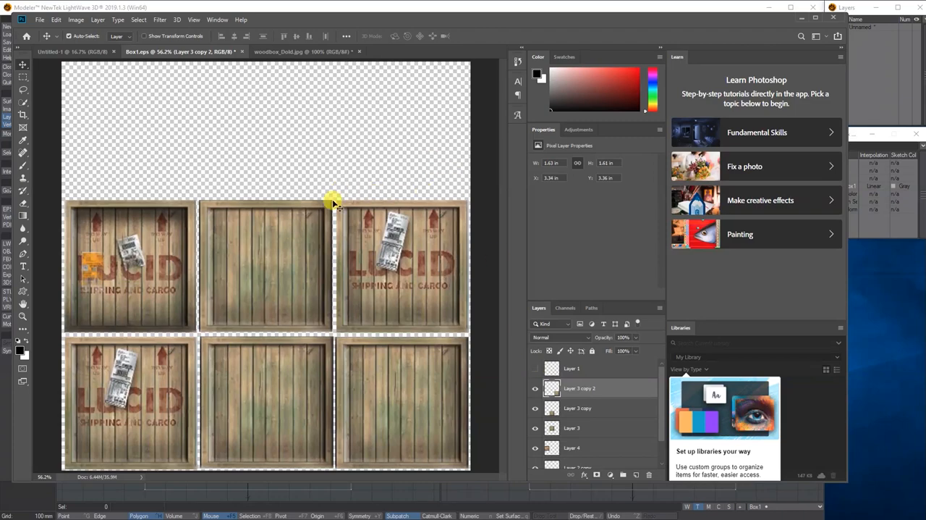
click(39, 20)
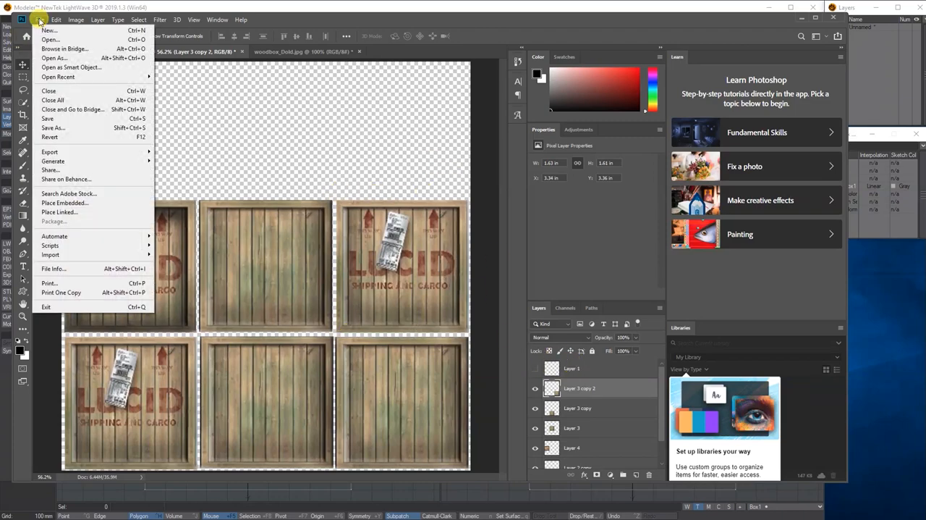
click(52, 127)
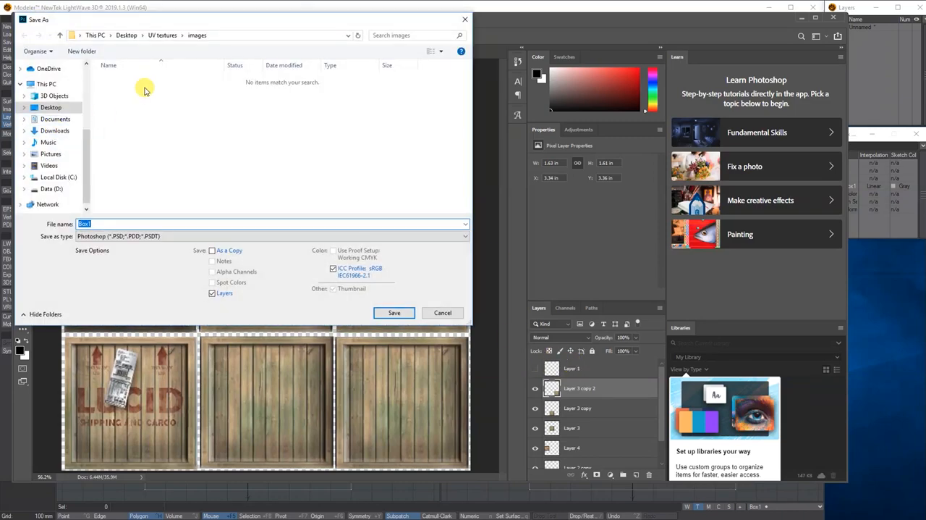
click(100, 236)
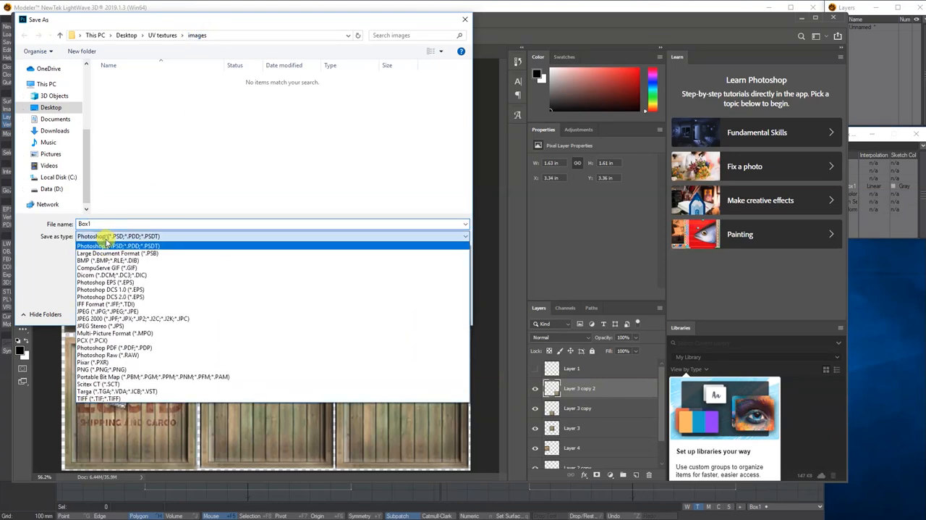
click(105, 311)
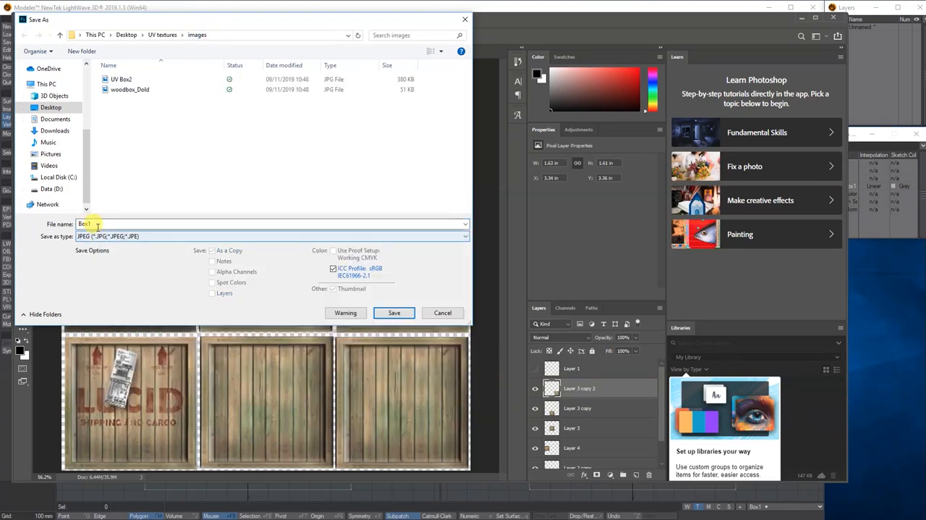
double_click(96, 224)
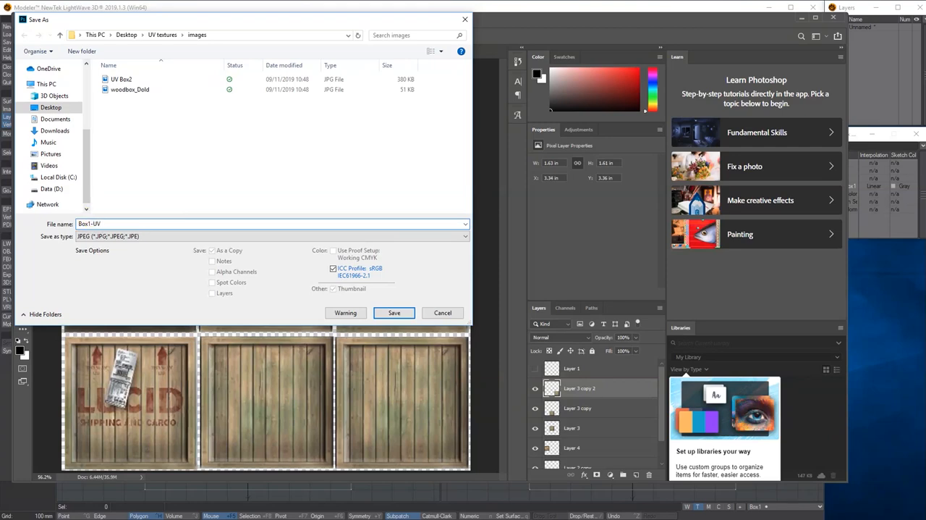
click(395, 313)
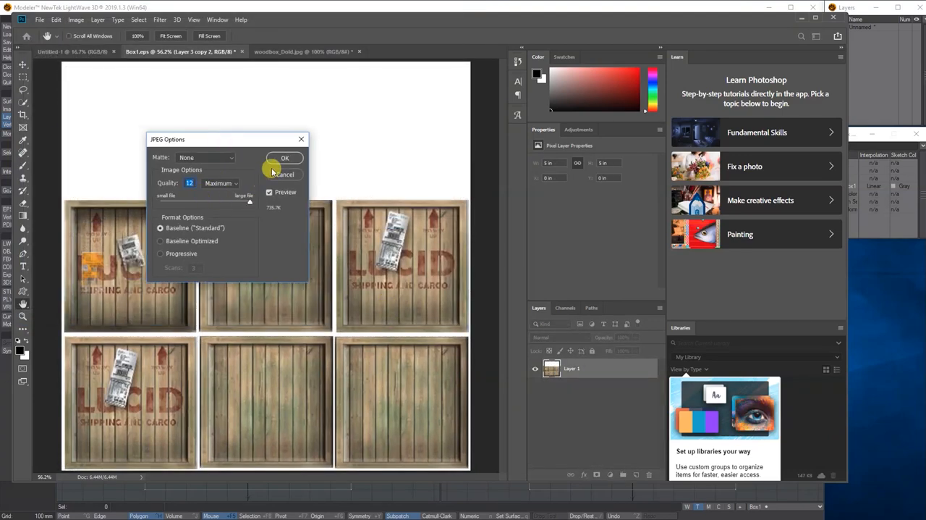
click(284, 158)
- Switch to LightWave Modeler and open the Surface Editor
click(803, 17)
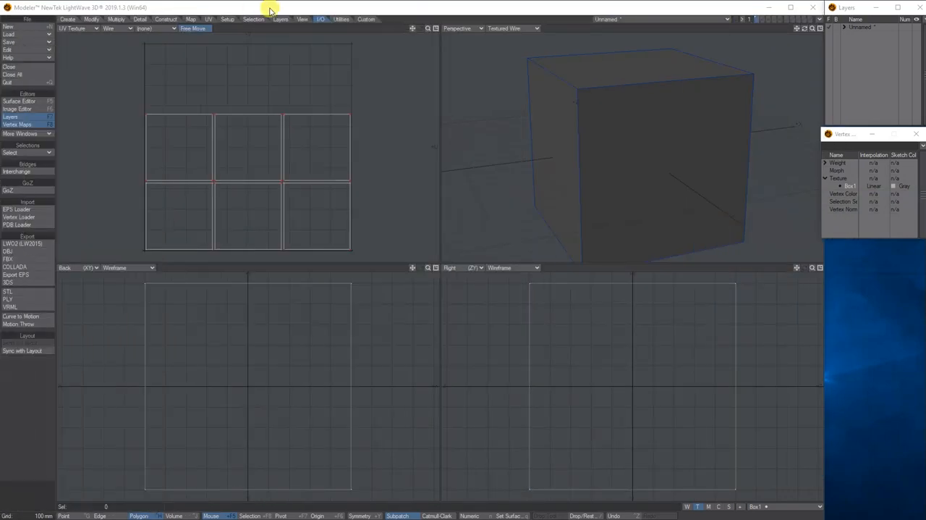
click(261, 9)
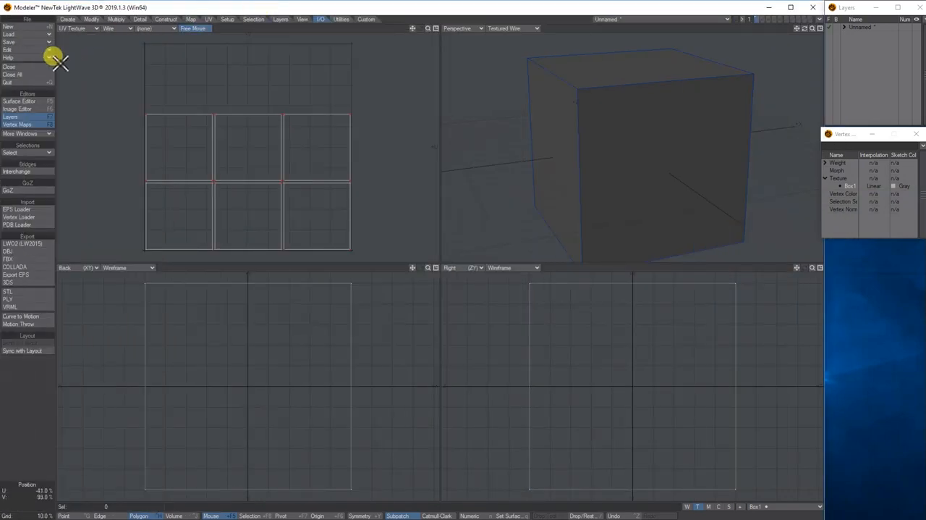
click(29, 102)
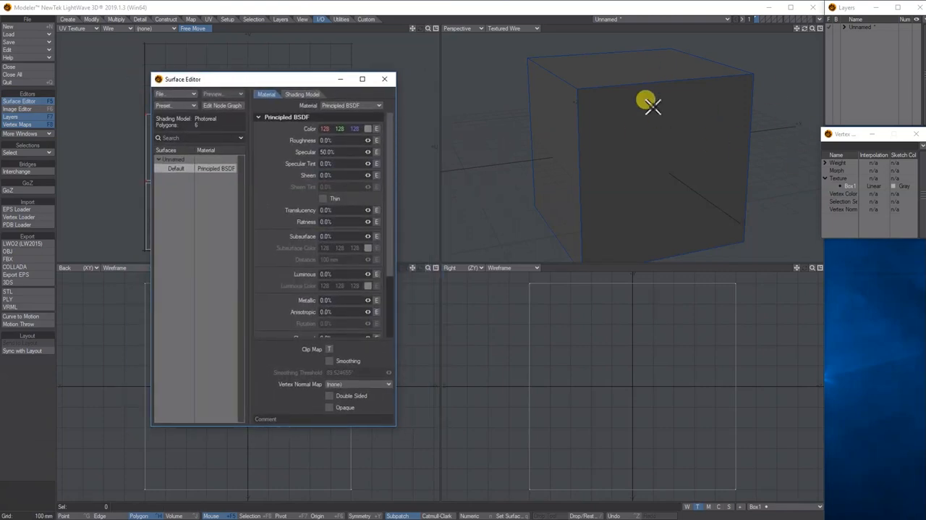
- Assign the box a new surface named Box1-UV with an initial color of 128, 239, 128
click(434, 8)
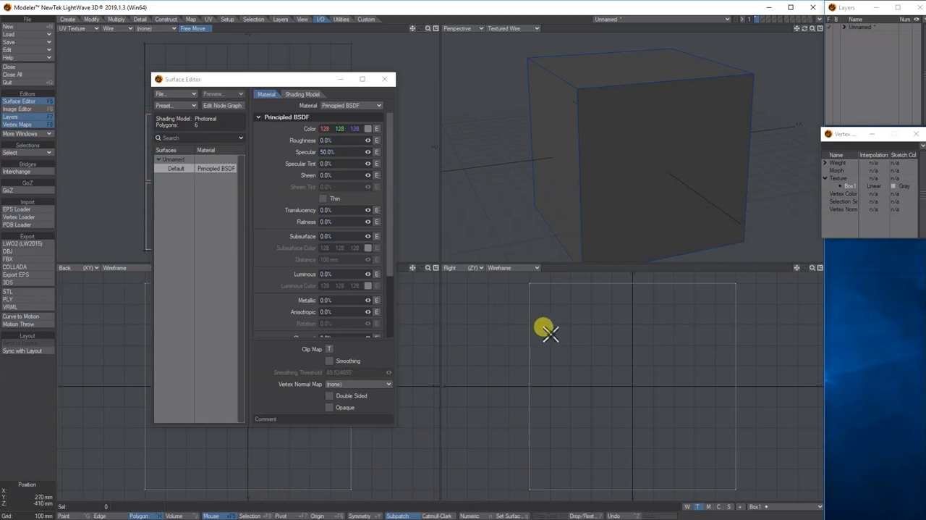
click(509, 514)
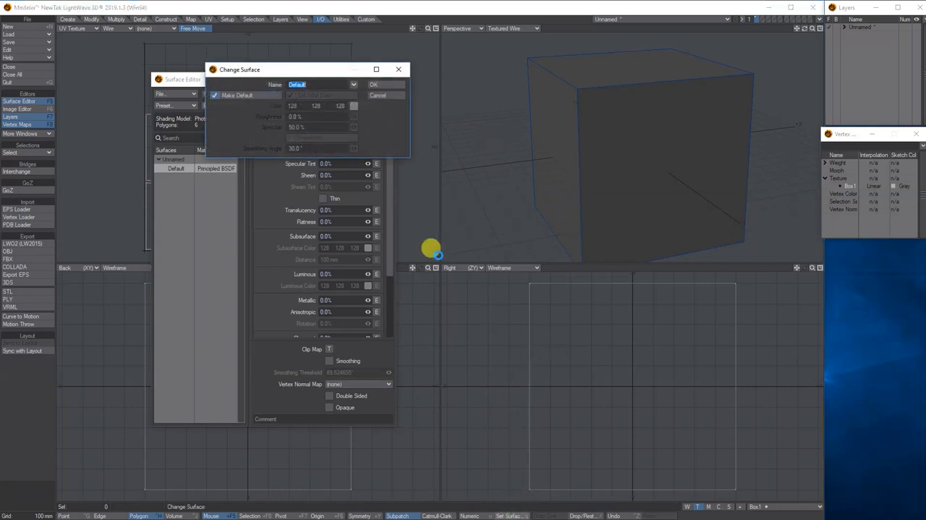
text(Box1-UV)
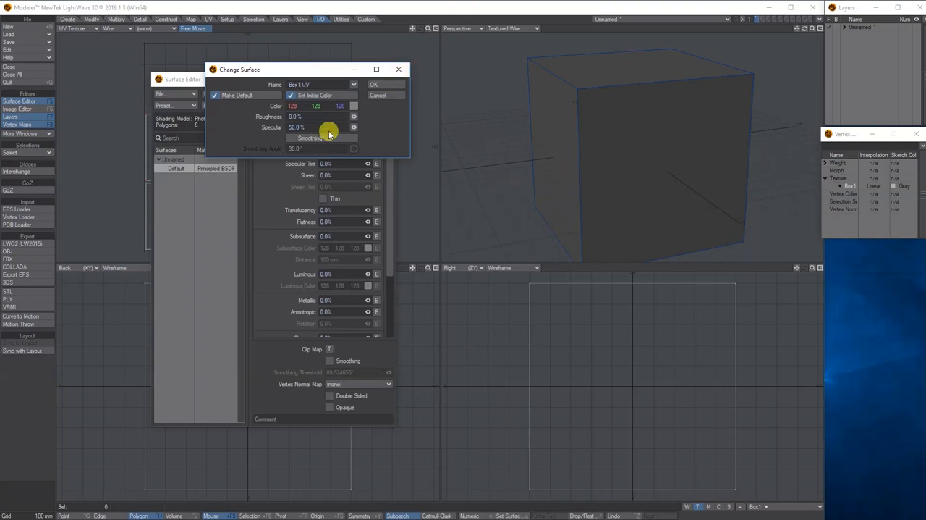
drag(317, 106, 347, 105)
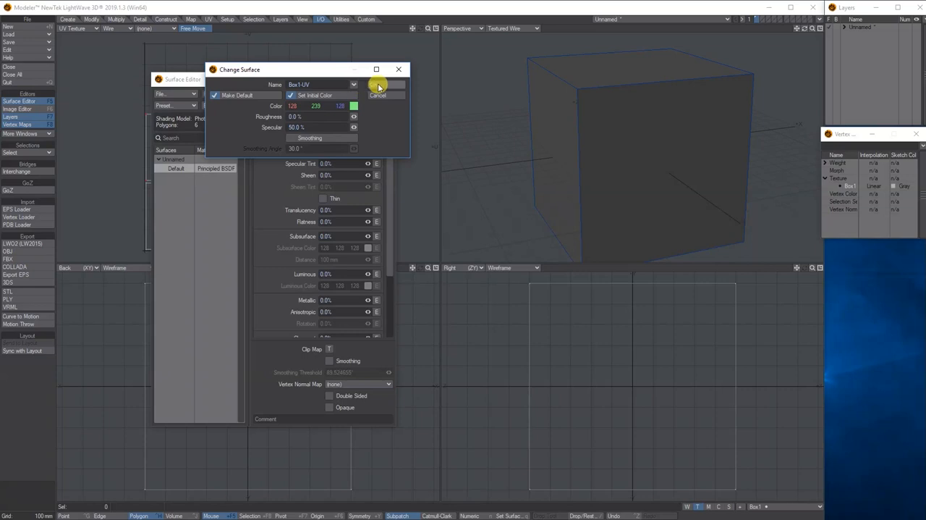
click(375, 85)
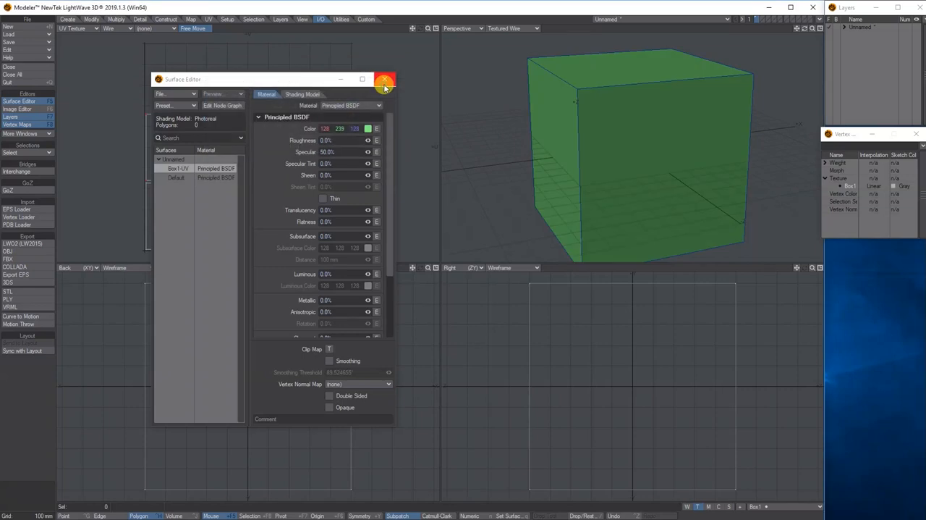
- Open the Box1-UV surface's node graph, enlarge its window and space out the Principled BSDF and Surface nodes
double_click(181, 169)
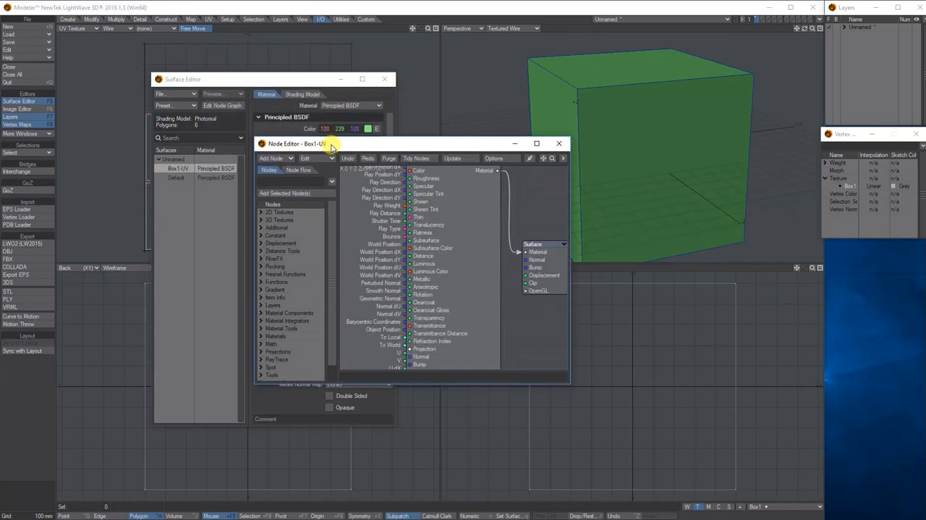
drag(331, 146, 178, 110)
drag(283, 169, 304, 176)
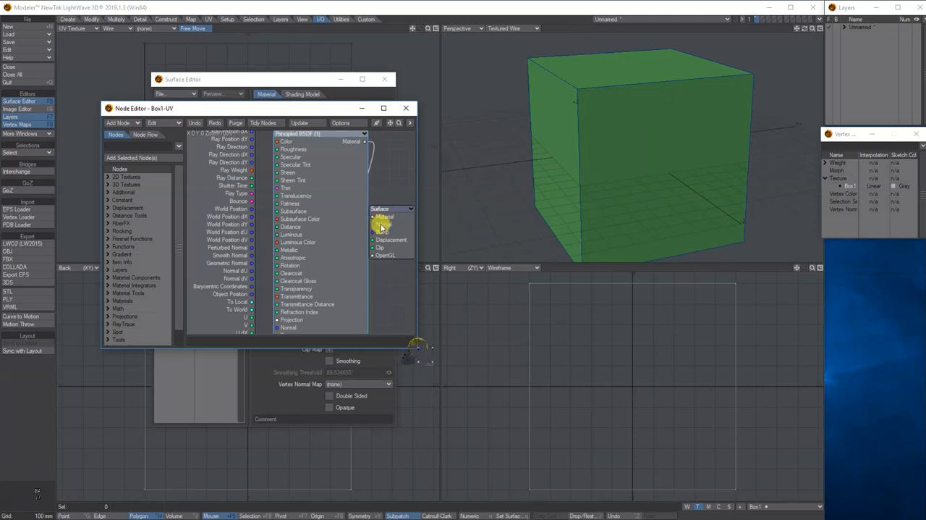
drag(416, 346, 502, 406)
drag(388, 227, 476, 191)
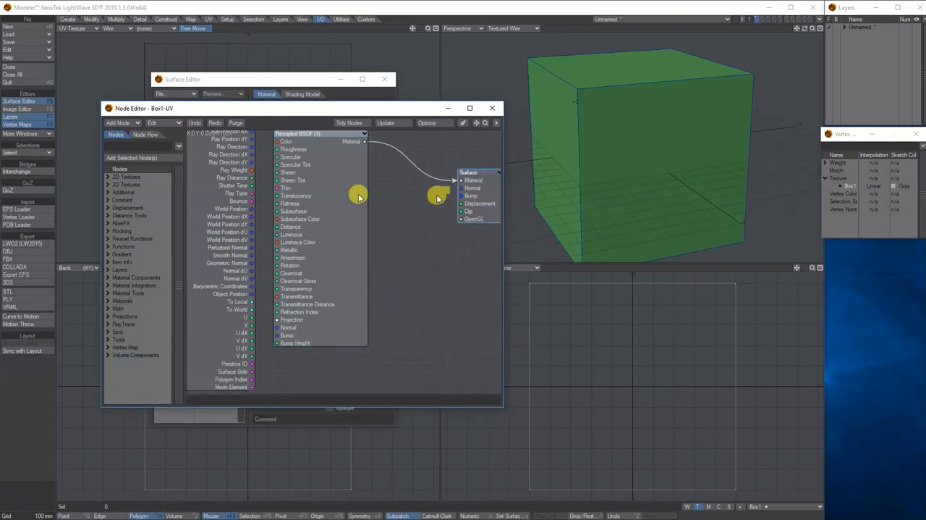
drag(325, 188, 394, 207)
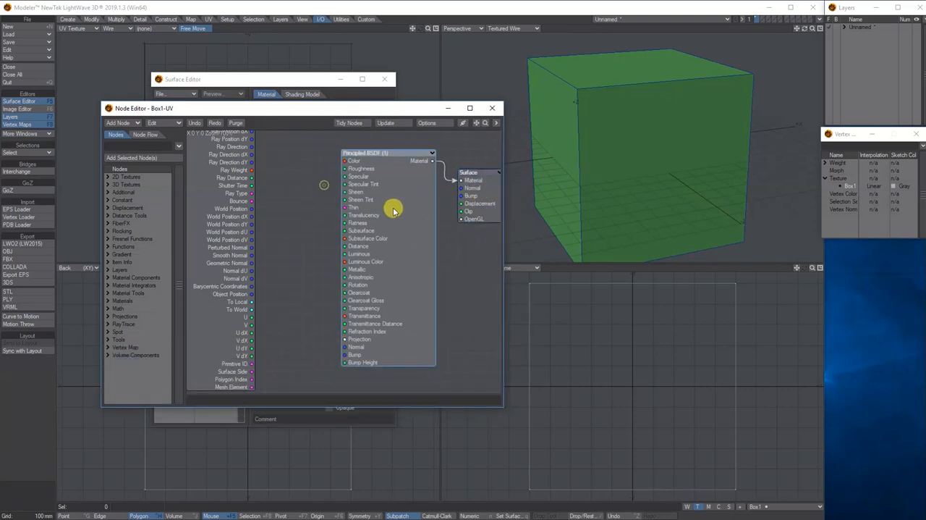
- Add a 2D Image texture node and connect its Color output to the Color input of the Principled BSDF node
click(119, 123)
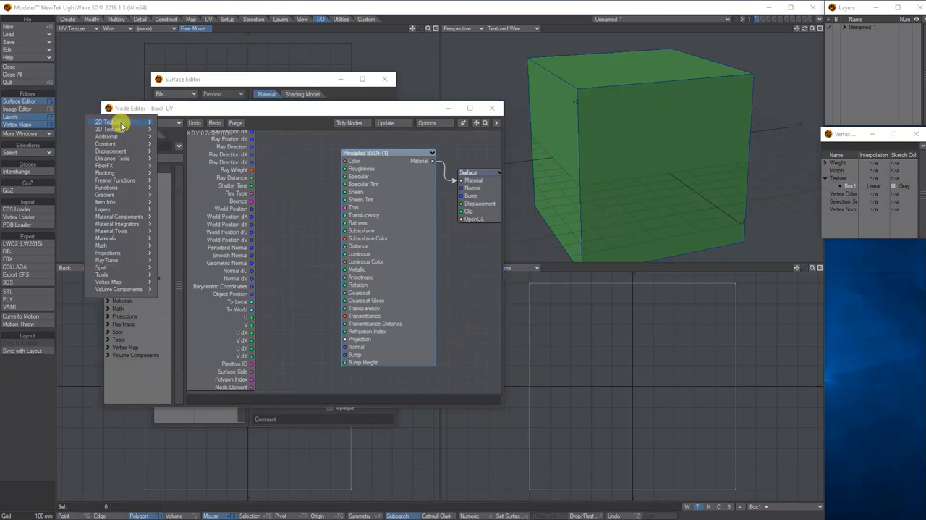
mouse_move(105, 124)
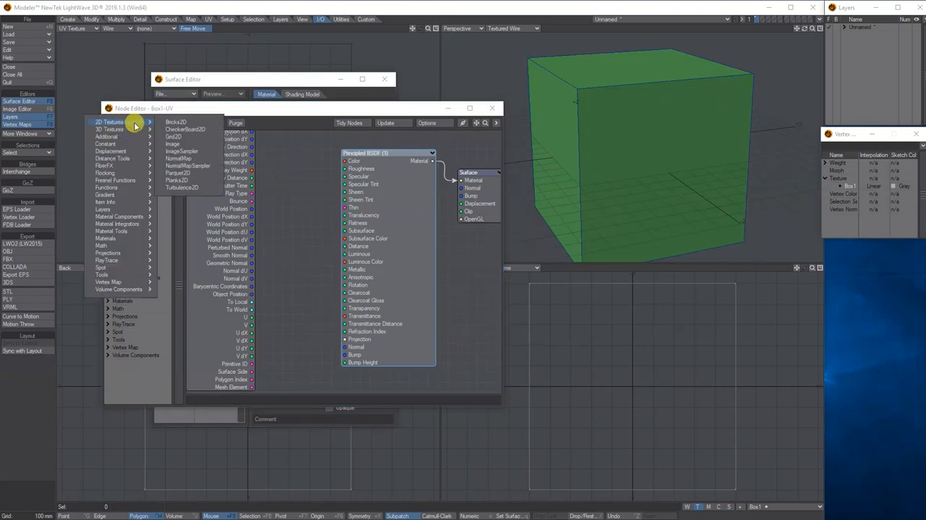
click(177, 144)
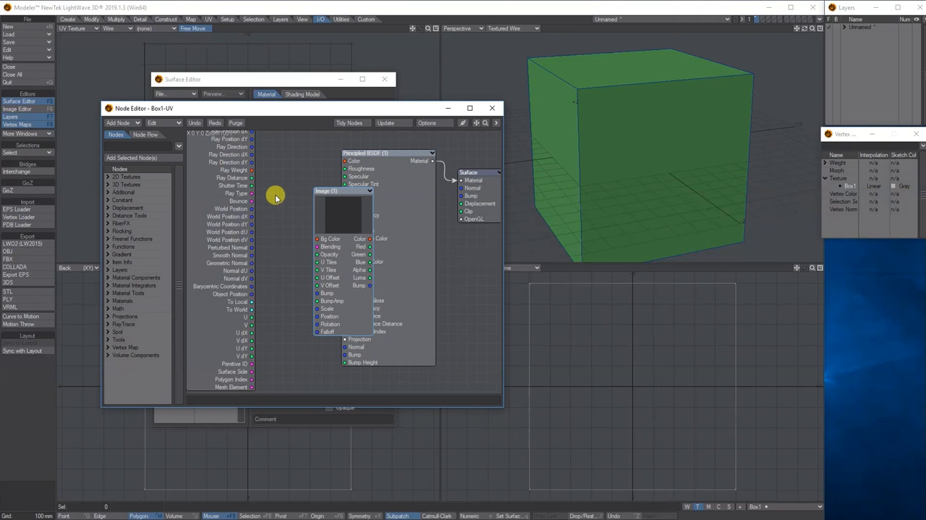
drag(328, 217, 241, 188)
drag(281, 210, 346, 161)
- Load the Box1-UV image from the images folder into the Image node
double_click(247, 190)
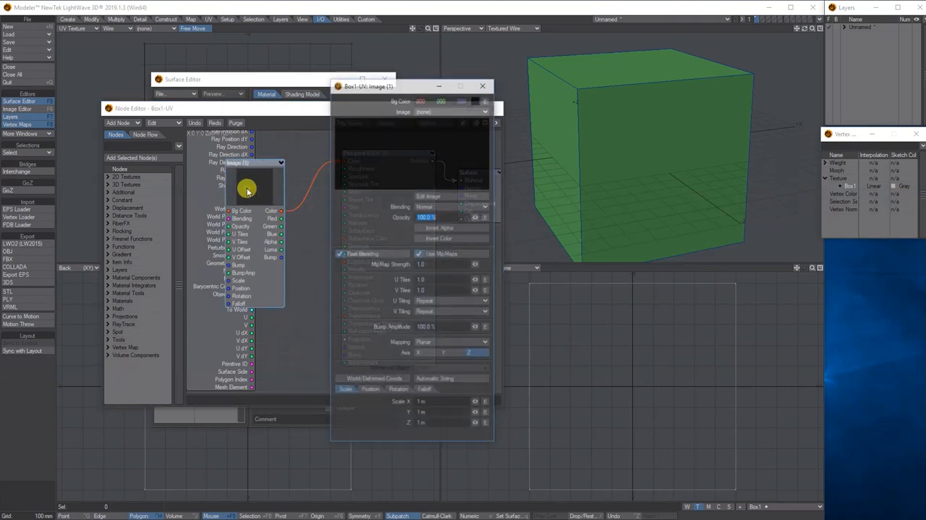
click(464, 110)
click(455, 118)
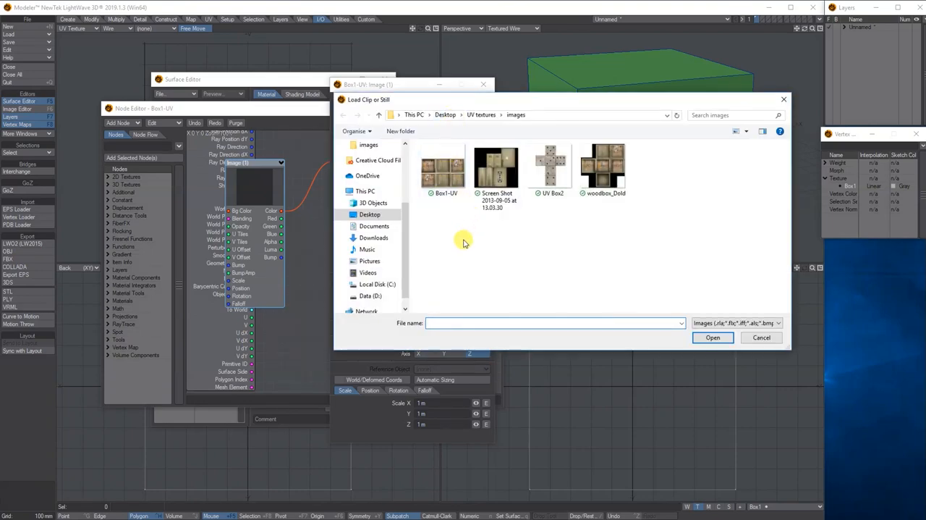
click(448, 175)
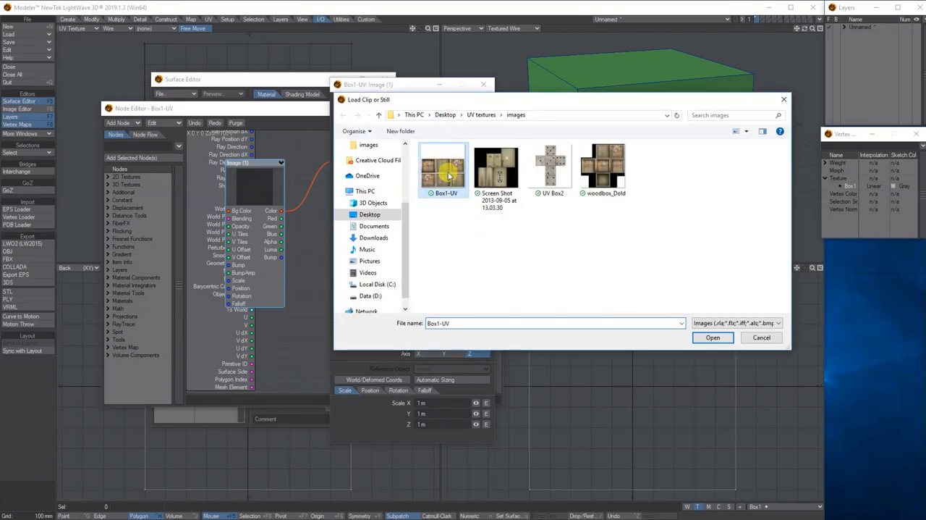
click(712, 338)
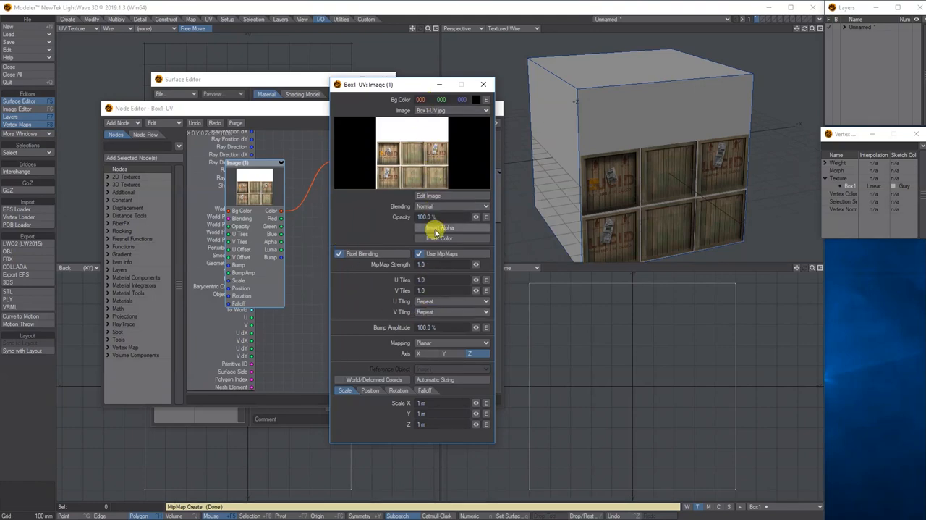
- Set the Image node's mapping to UV Map using the Box1 map, and check the textured crate from another side
click(418, 343)
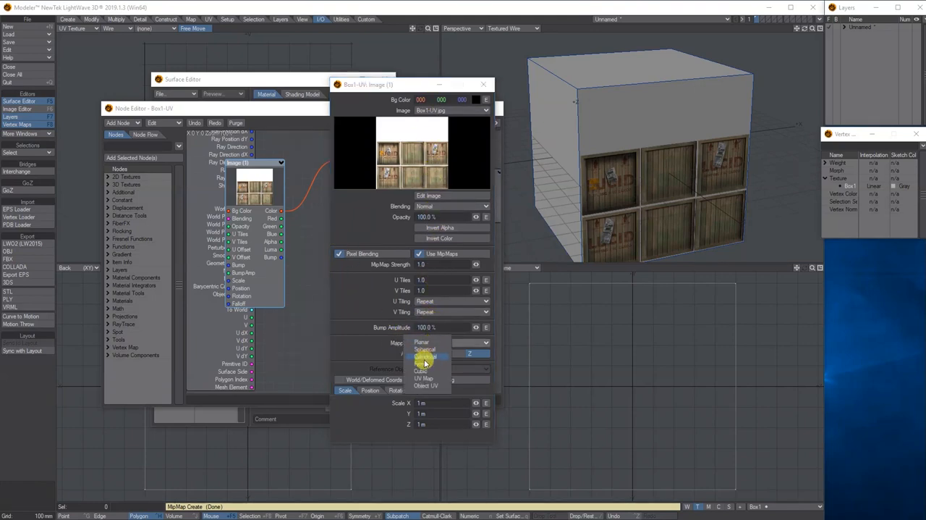
click(427, 385)
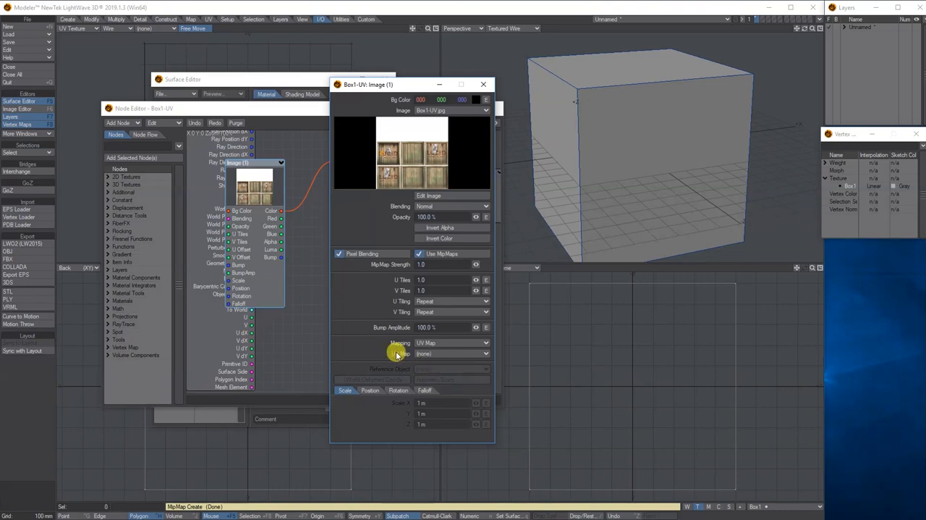
click(424, 353)
click(425, 362)
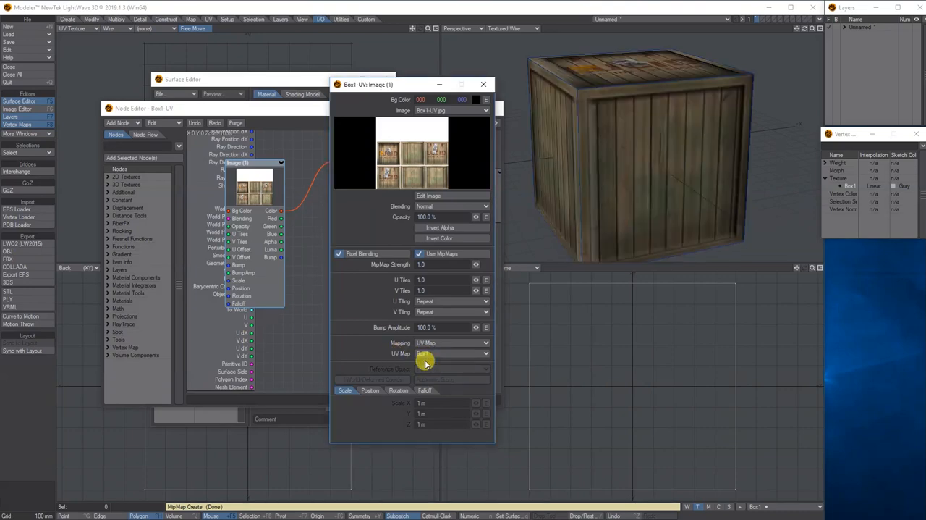
drag(806, 29, 805, 28)
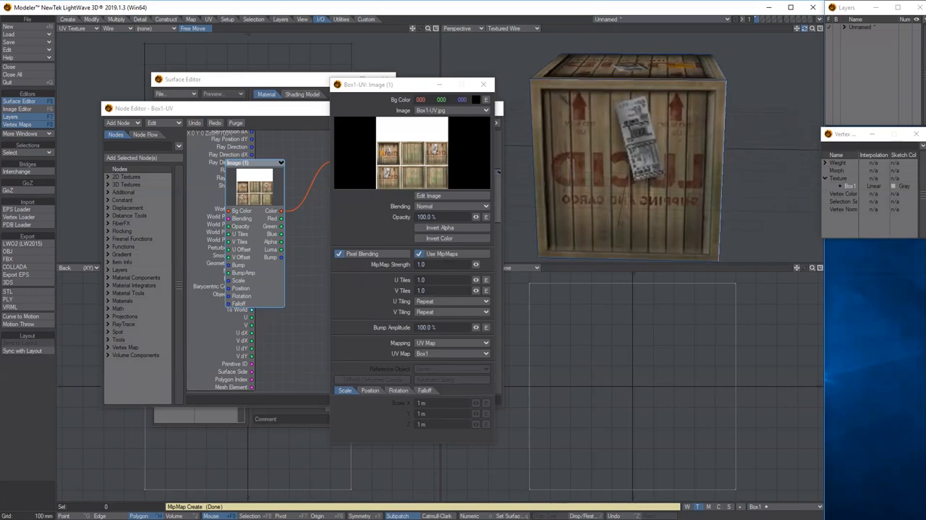
- Select the crate face with the mirrored Lucid lettering and close the Image node, Node Editor and Surface Editor windows
click(623, 176)
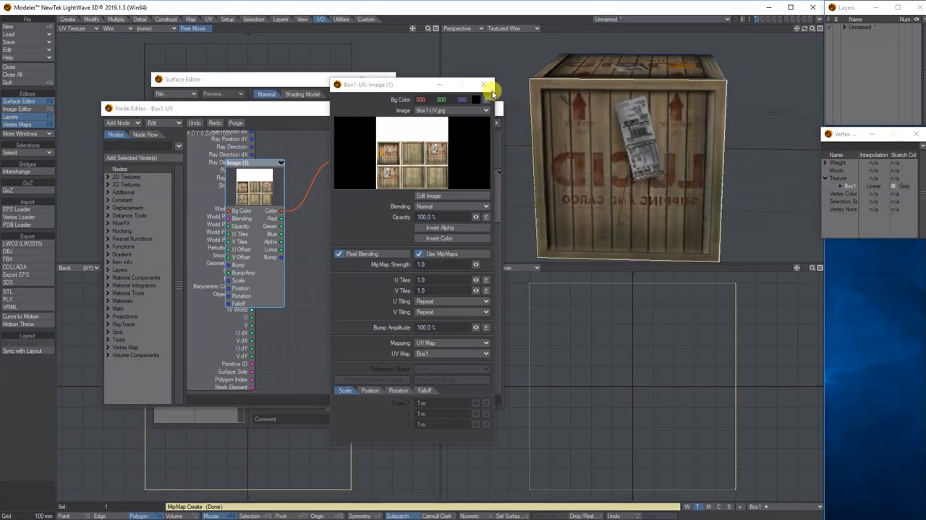
click(490, 86)
click(510, 108)
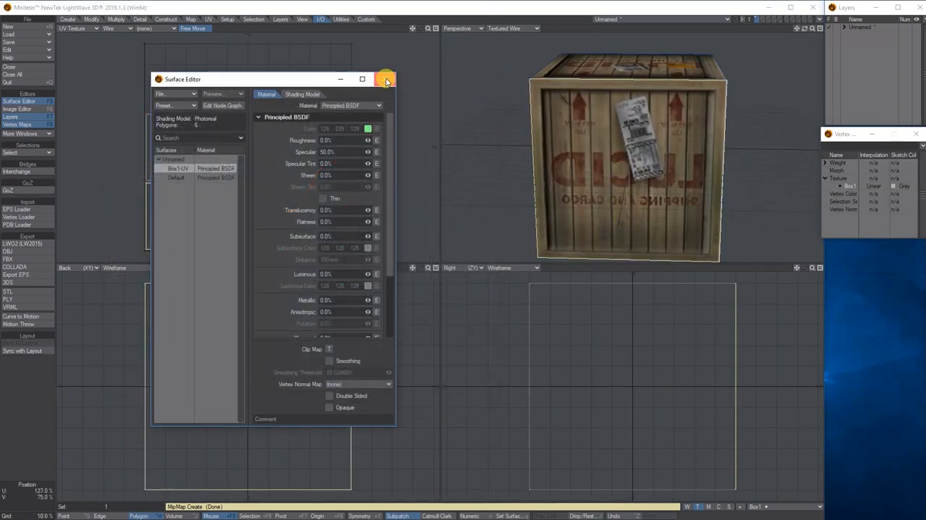
click(385, 78)
click(660, 178)
click(628, 168)
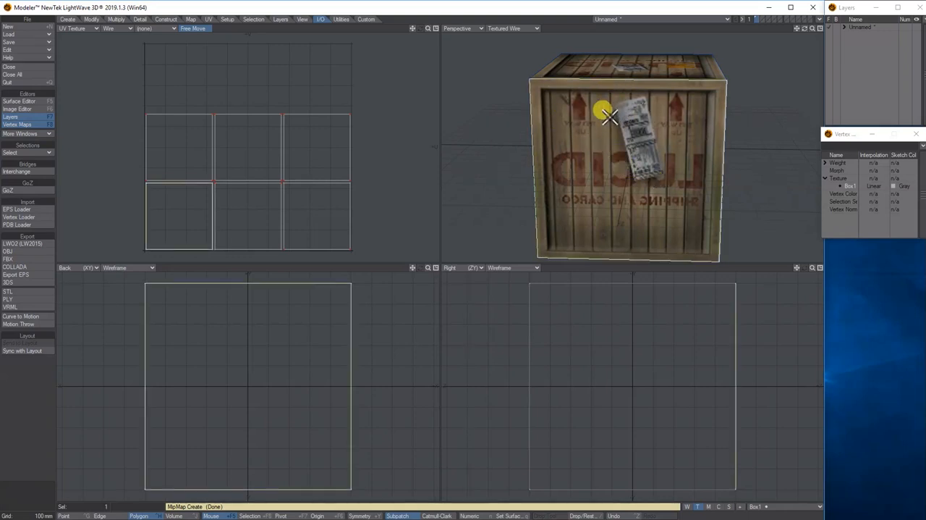
- Flip the selected face's UVs along U to correct its mirrored lettering, and try out the V flip on it as well
click(208, 19)
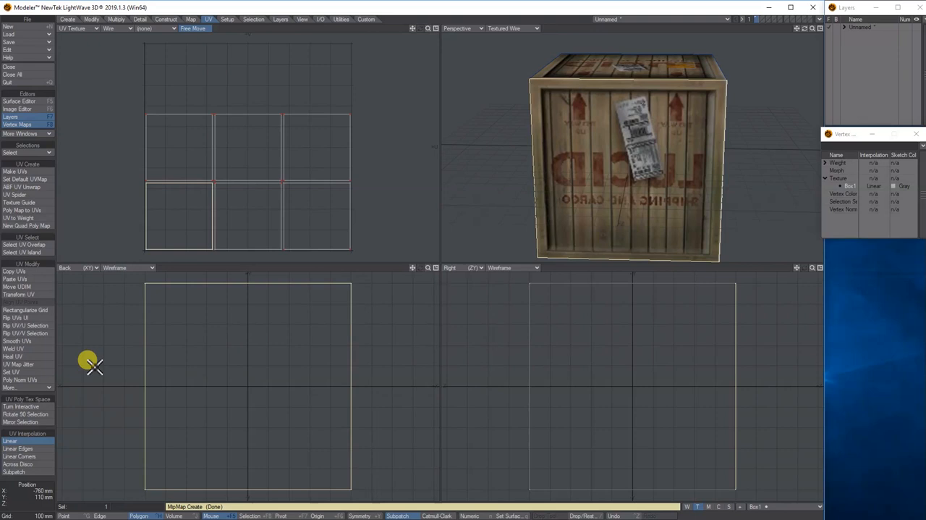
click(45, 393)
click(654, 217)
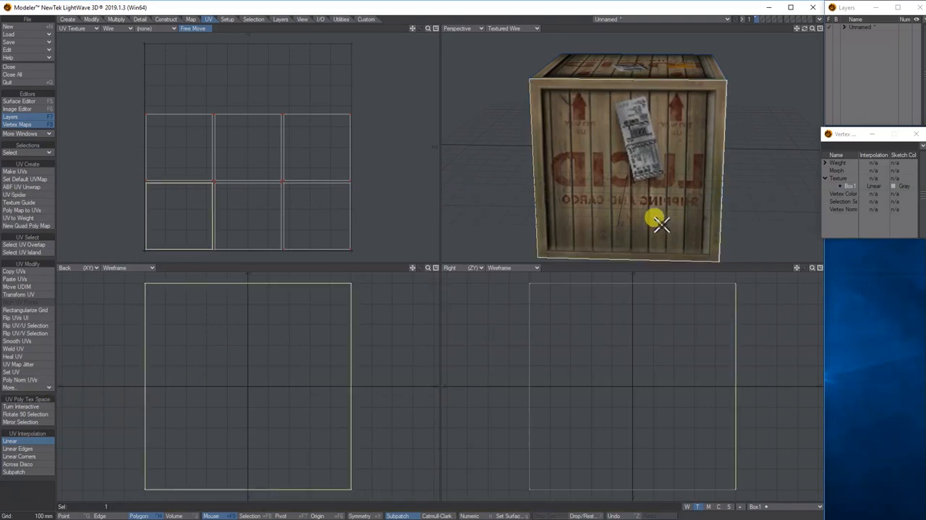
click(39, 387)
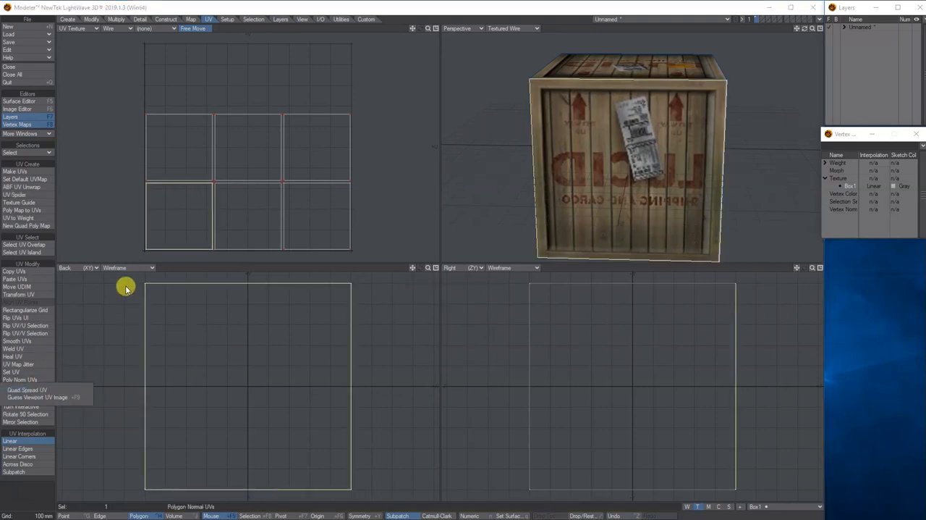
click(36, 187)
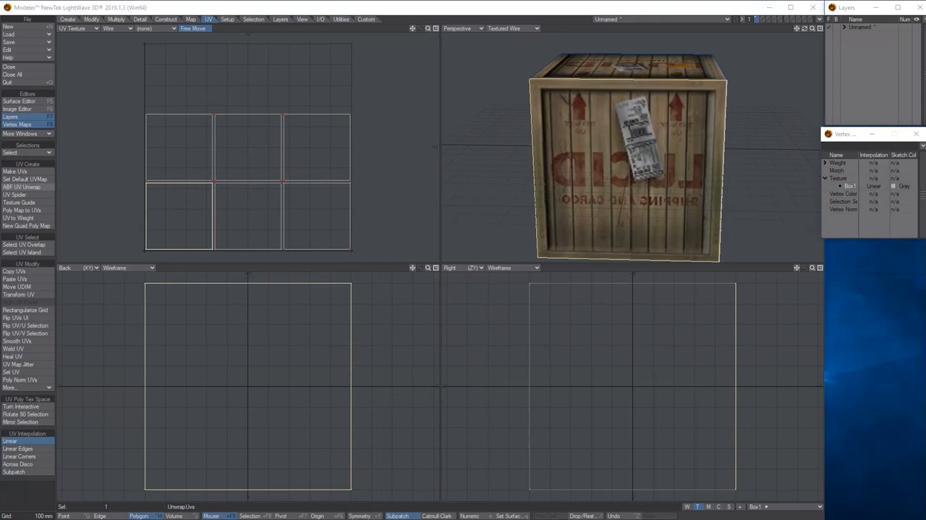
click(32, 327)
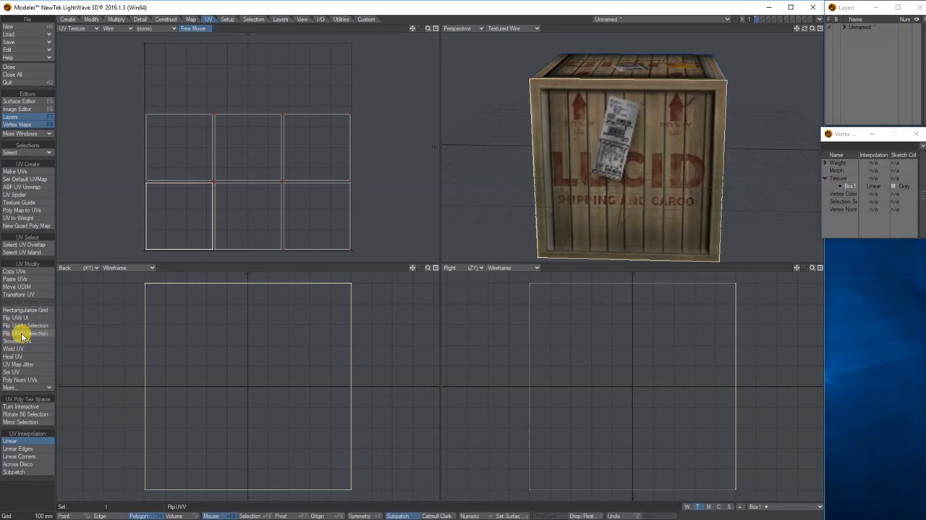
click(22, 336)
click(23, 336)
- Deselect the corrected face, inspect the crate's other sides, and select the plain face below the corrected Lucid side
click(621, 150)
drag(805, 30, 767, 51)
click(623, 106)
click(624, 105)
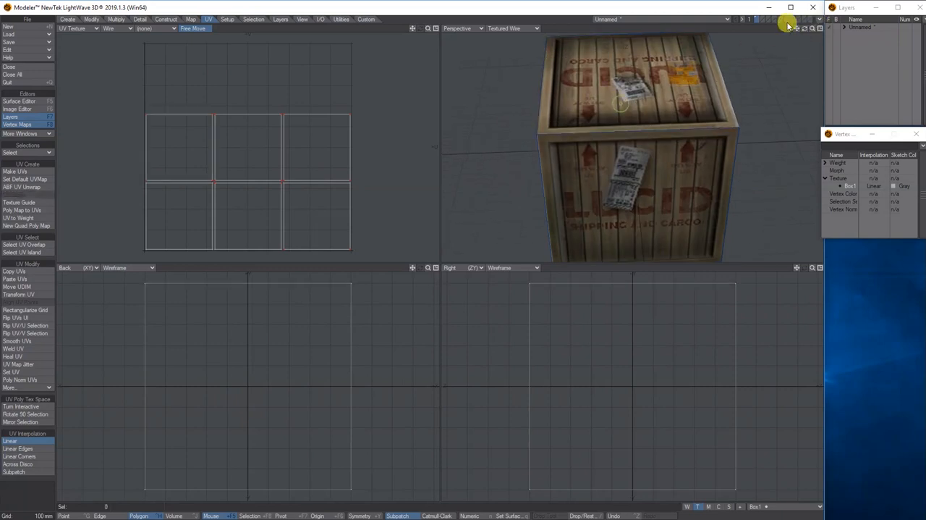
drag(805, 29, 802, 3)
click(581, 191)
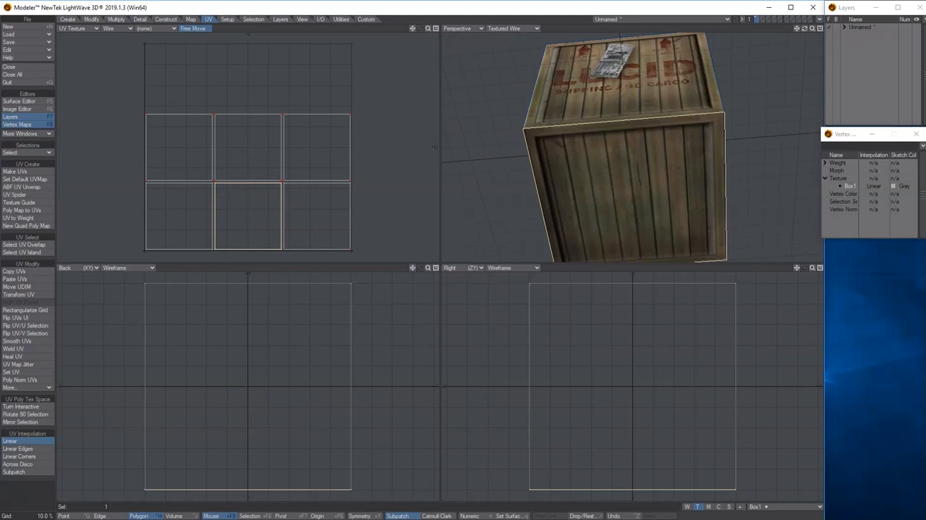
- Switch to Photoshop and move the plain face from the lower-middle cell of the Box1 layout into the empty area above
drag(0, 290, 425, 14)
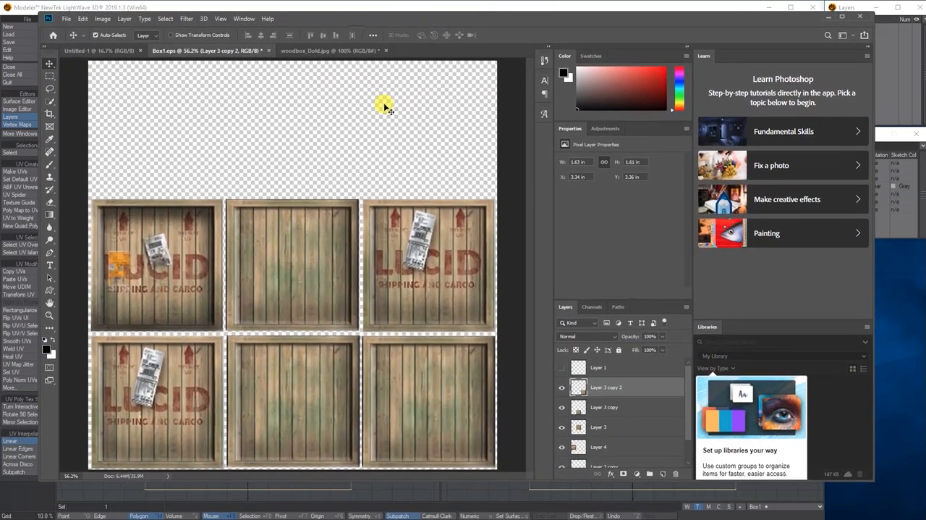
click(286, 376)
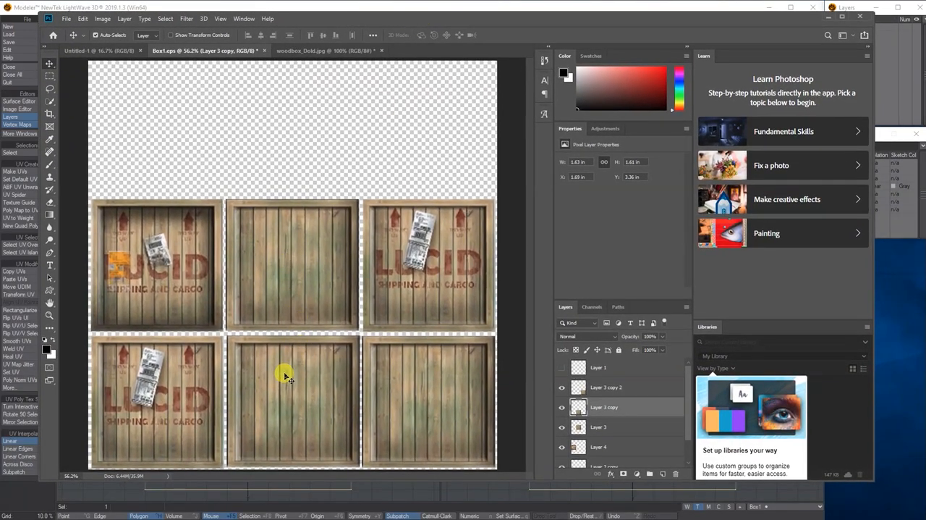
drag(286, 377, 273, 108)
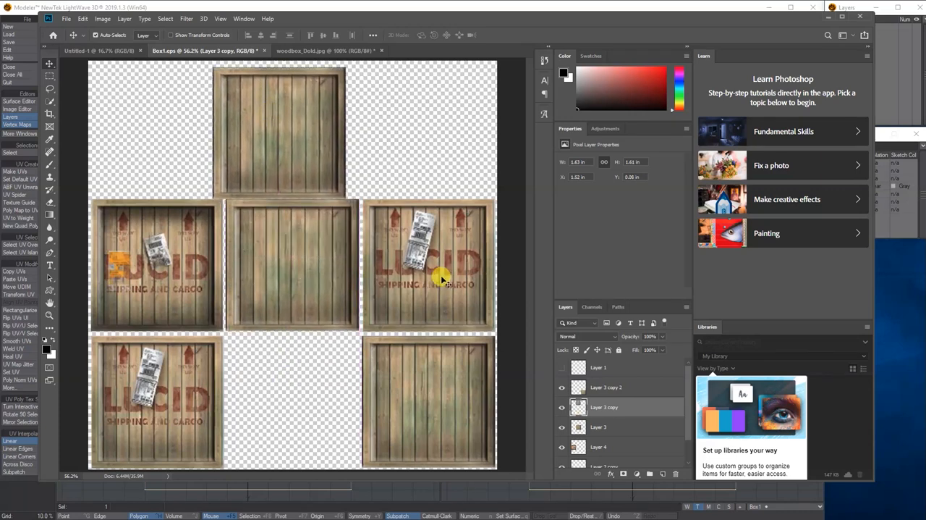
- Copy the upper-right Lucid face into the vacated lower-middle cell and align it with the layout
click(443, 279)
alt+drag(443, 271, 309, 406)
scroll(601, 394, up, 2)
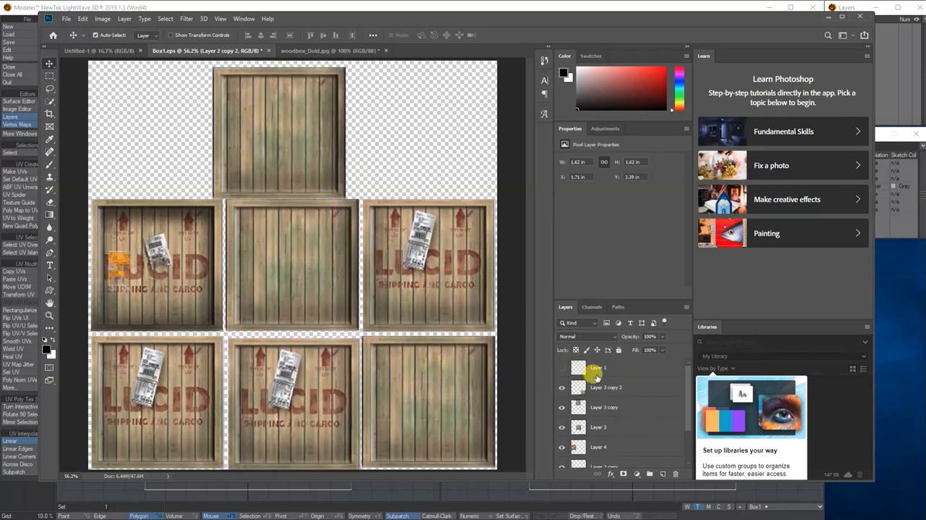
click(561, 368)
drag(309, 372, 309, 370)
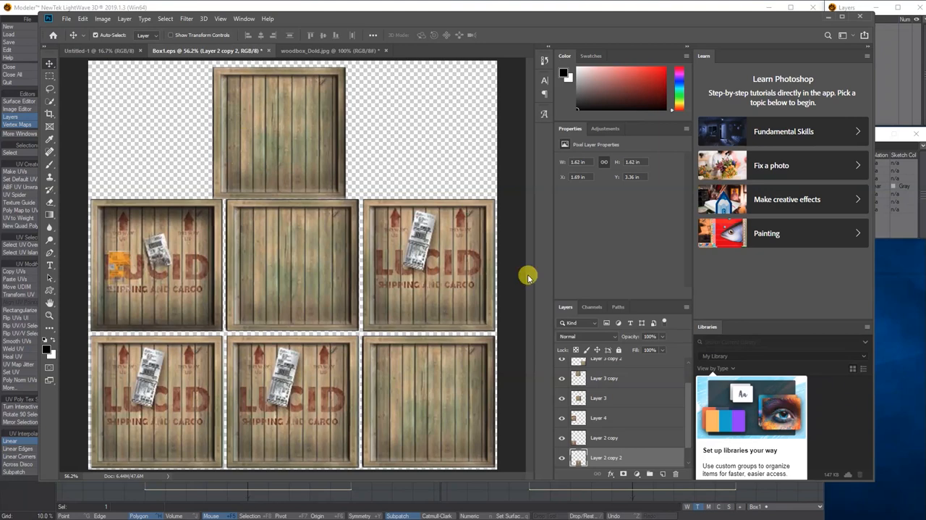
- Replace the upper-right Lucid face with the spare plain face from above, aligned to its cell, with the Layer 1 guide hidden
click(471, 258)
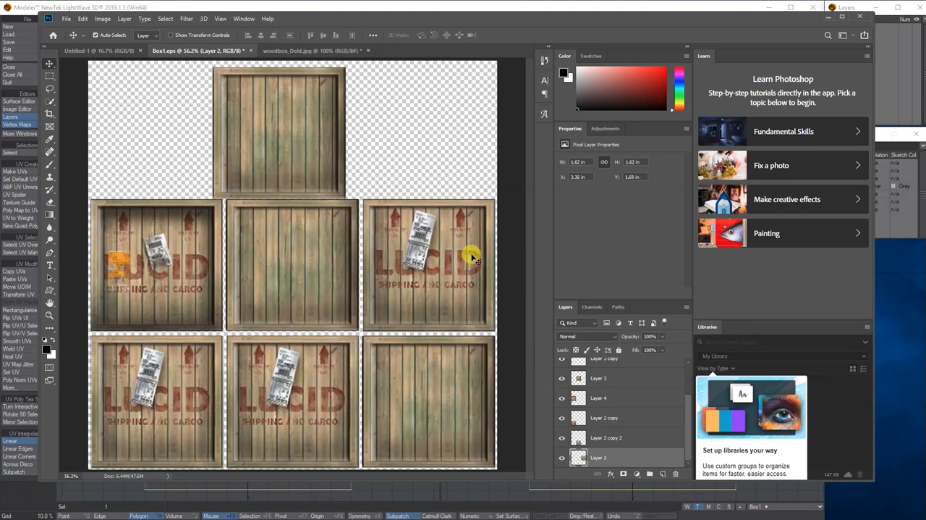
click(563, 458)
drag(298, 143, 444, 273)
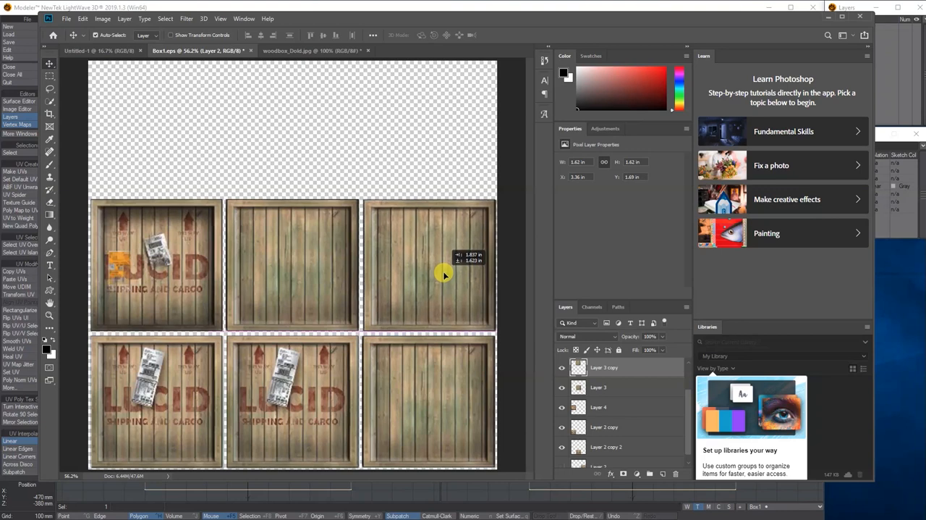
scroll(600, 378, up, 2)
click(561, 368)
- Save the revised layout as a JPEG over the existing Box1-UV file in the images folder
click(66, 20)
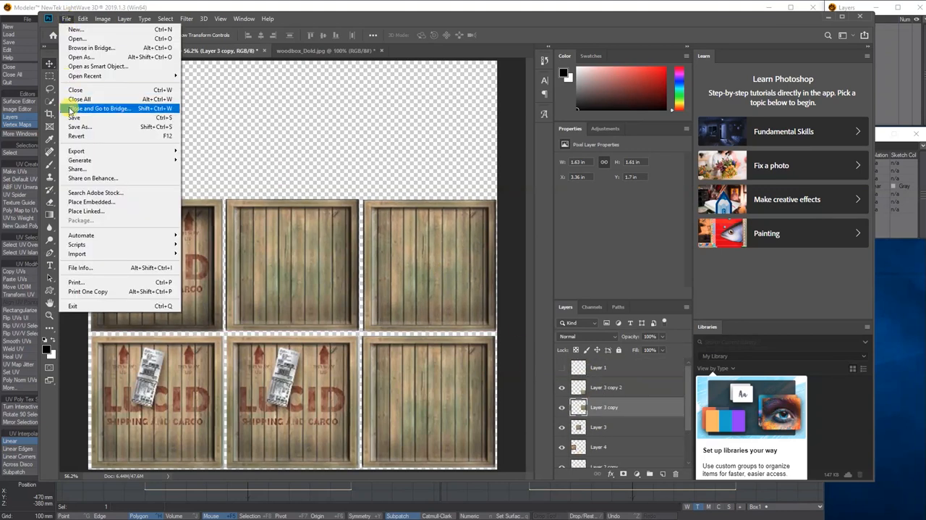
click(77, 128)
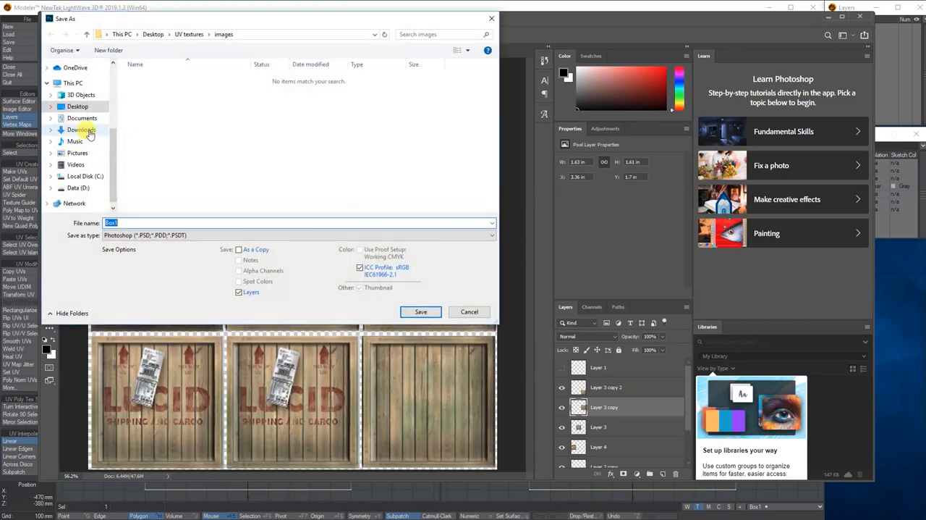
click(130, 234)
click(133, 309)
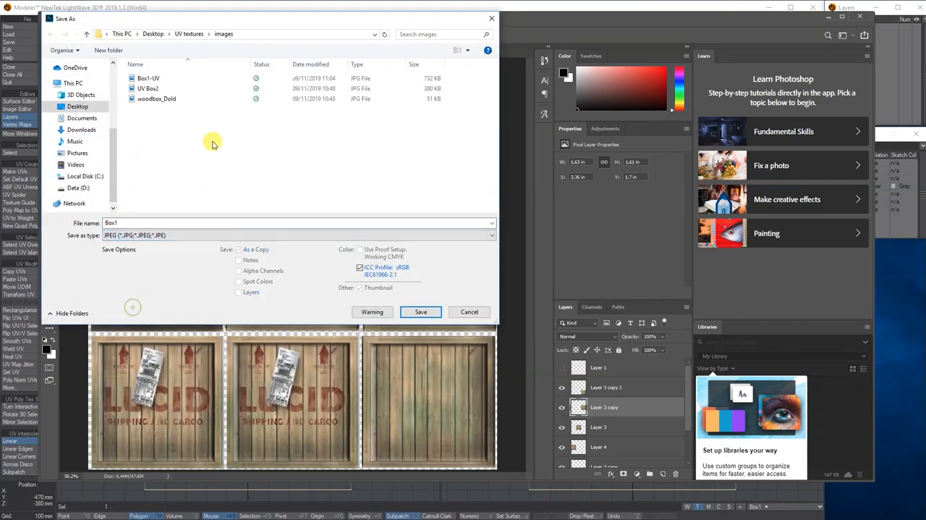
click(148, 78)
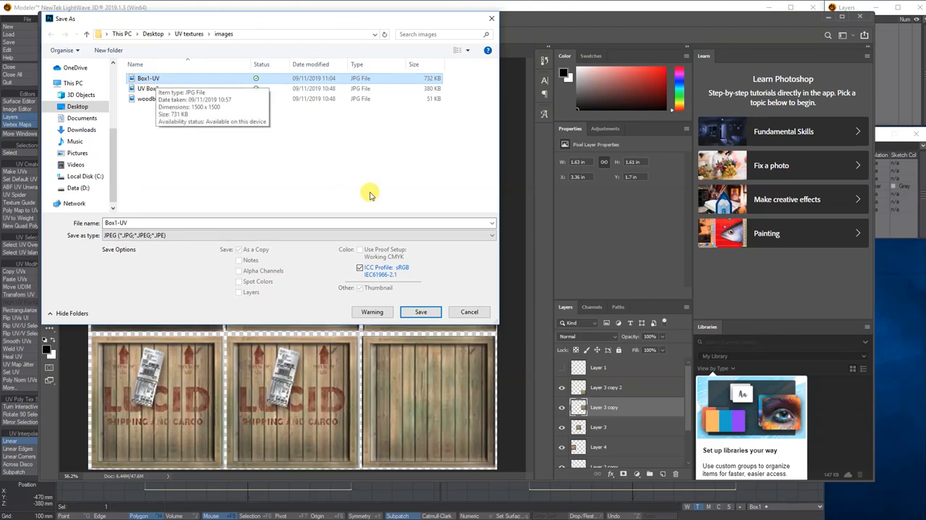
click(419, 311)
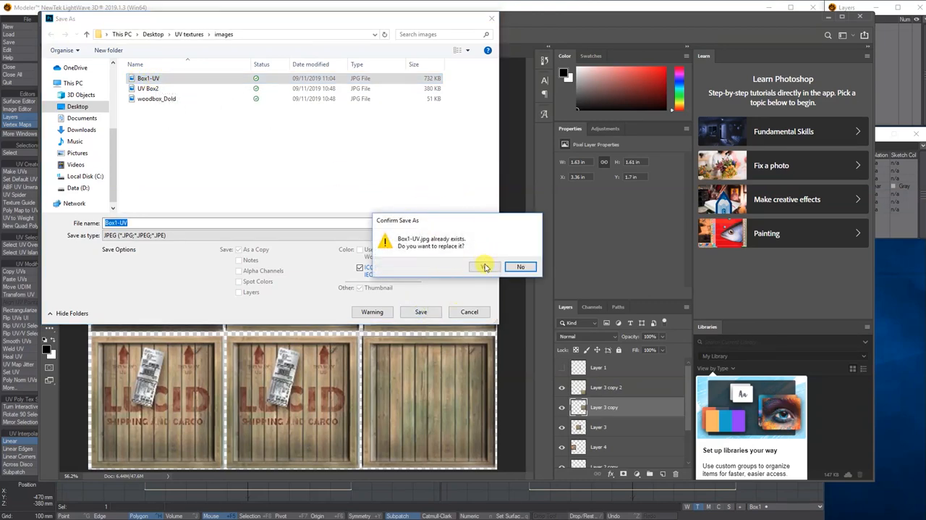
click(483, 267)
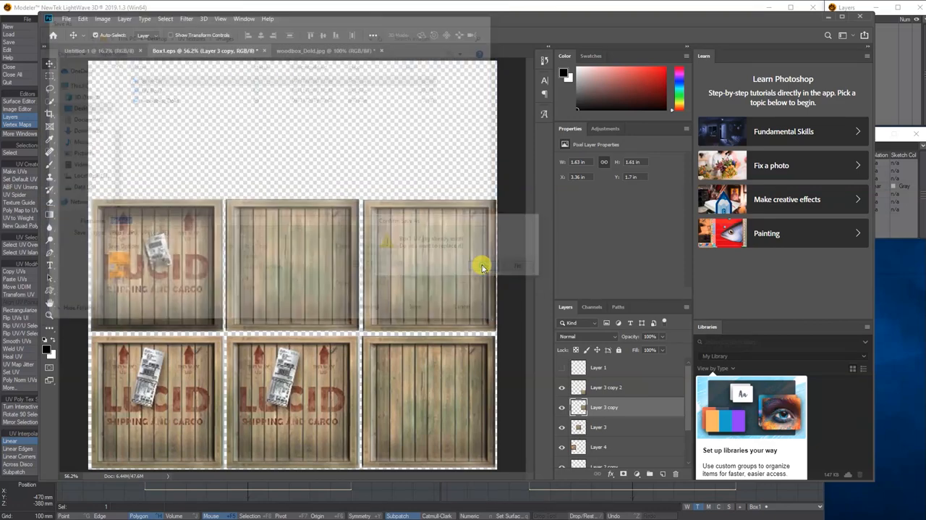
click(288, 157)
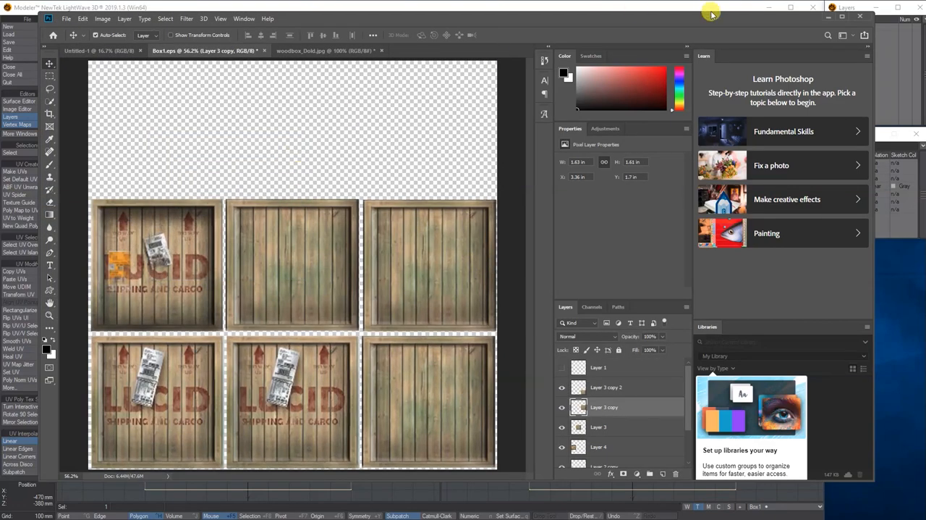
- Return to LightWave Modeler, flip the selected retextured face's UVs to correct its Lucid lettering, then deselect it and inspect the whole crate
drag(703, 15, 630, 25)
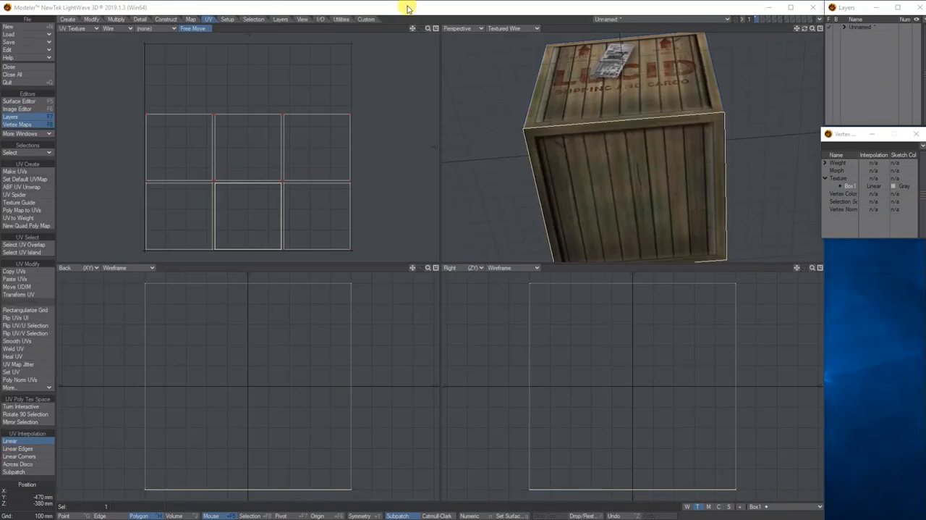
click(407, 9)
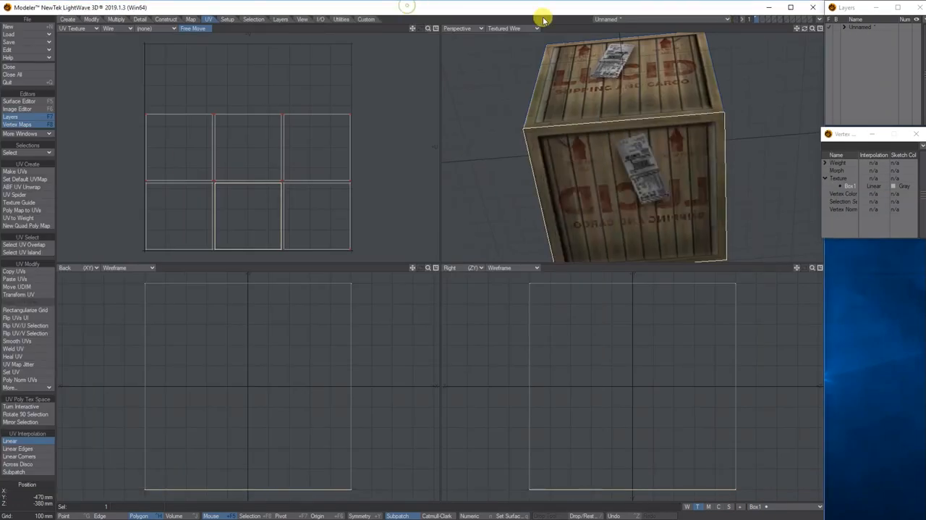
mouse_move(809, 32)
mouse_down()
mouse_move(783, 80)
mouse_move(803, 30)
mouse_up()
click(579, 134)
click(579, 135)
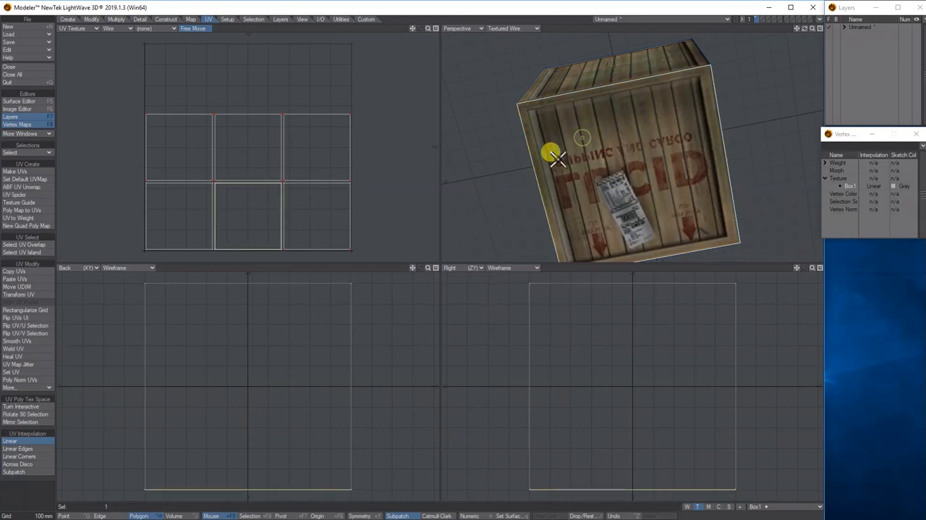
click(32, 326)
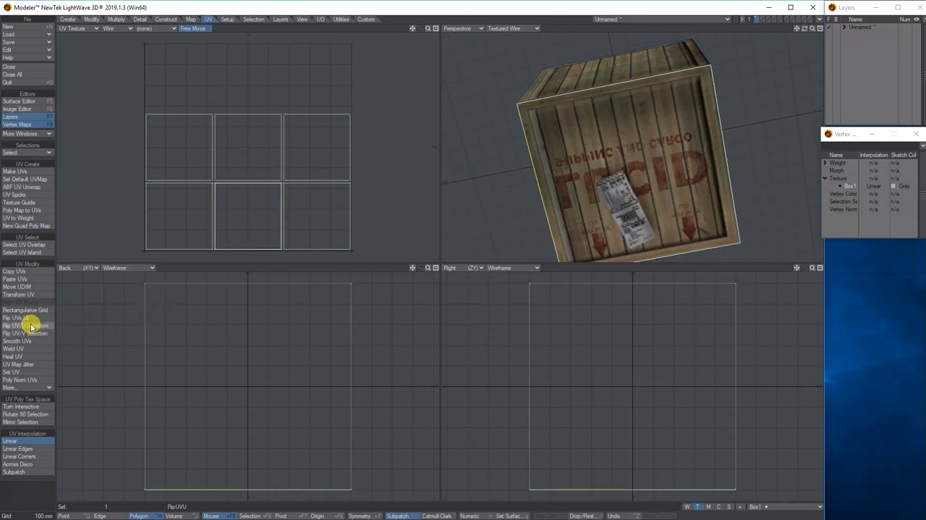
click(31, 327)
click(30, 333)
click(36, 326)
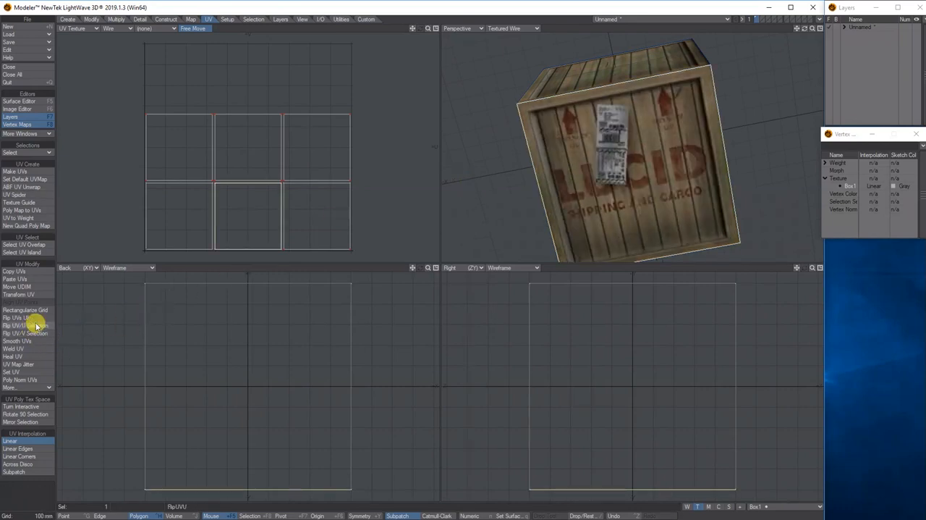
key(slash)
drag(805, 28, 565, 33)
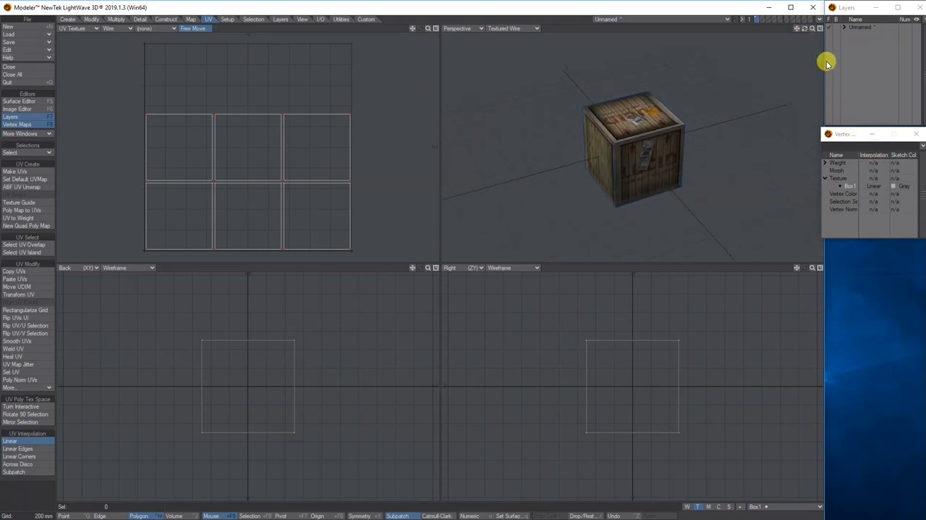
- Expand the object in the layer list and rename its first layer as Box1
click(844, 27)
double_click(866, 36)
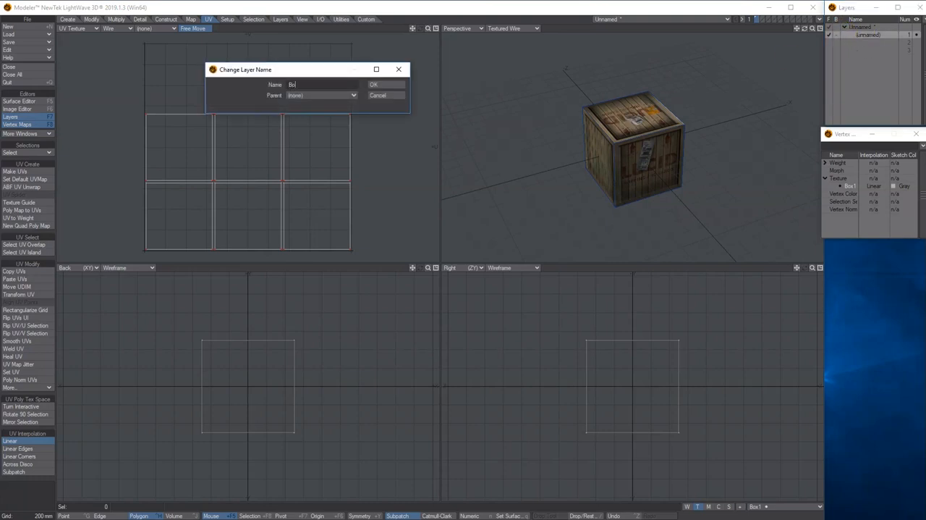
click(373, 84)
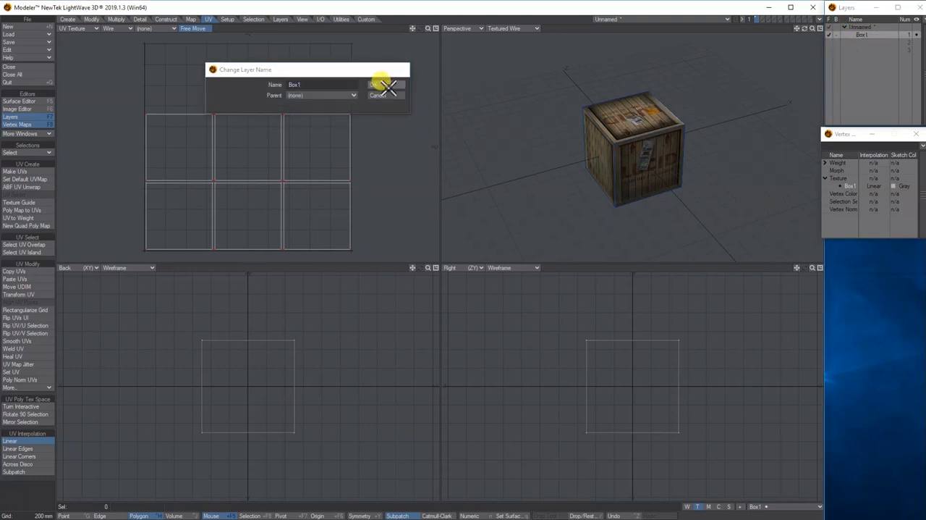
- Create a 1 m × 1 m × 1 m box centred at the origin on the empty second layer
click(867, 42)
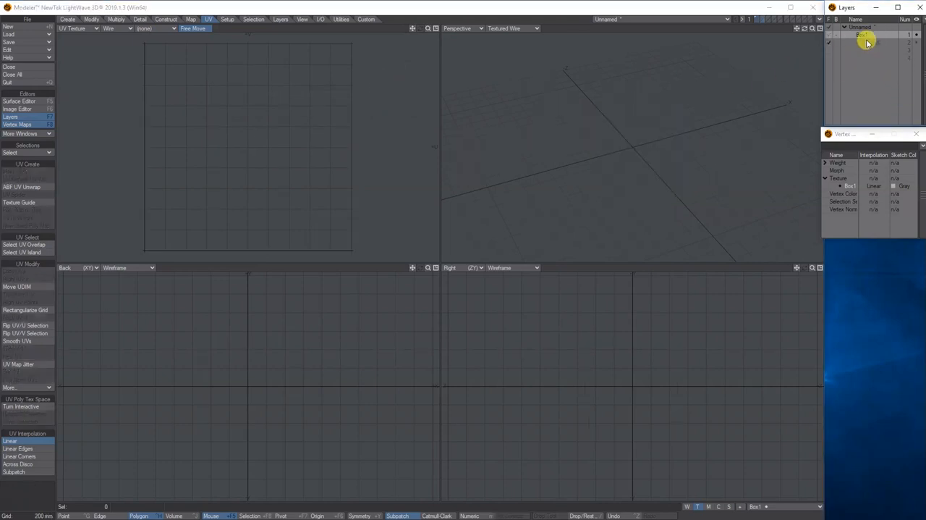
click(64, 20)
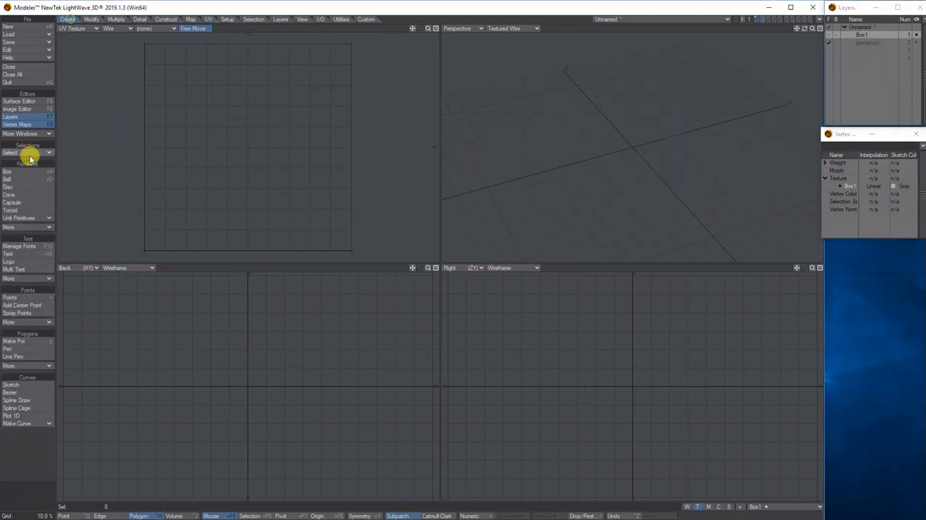
click(25, 172)
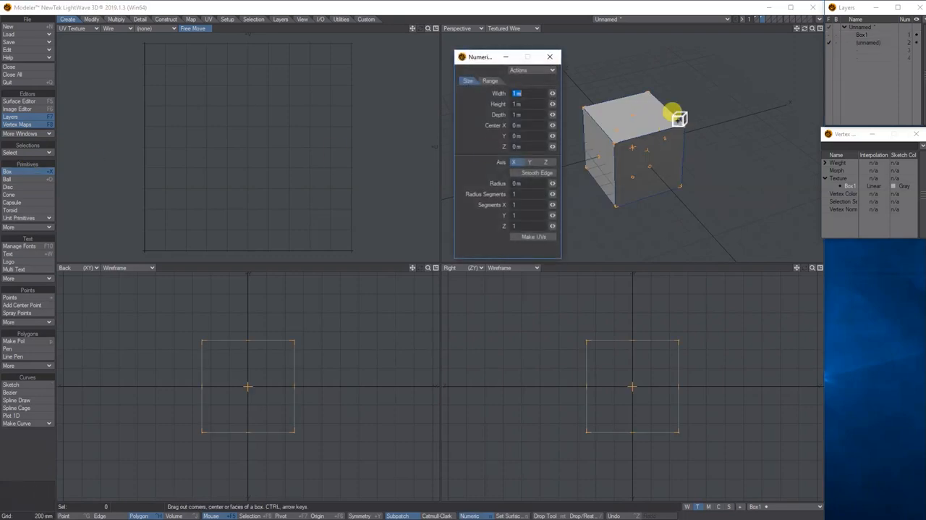
key(space)
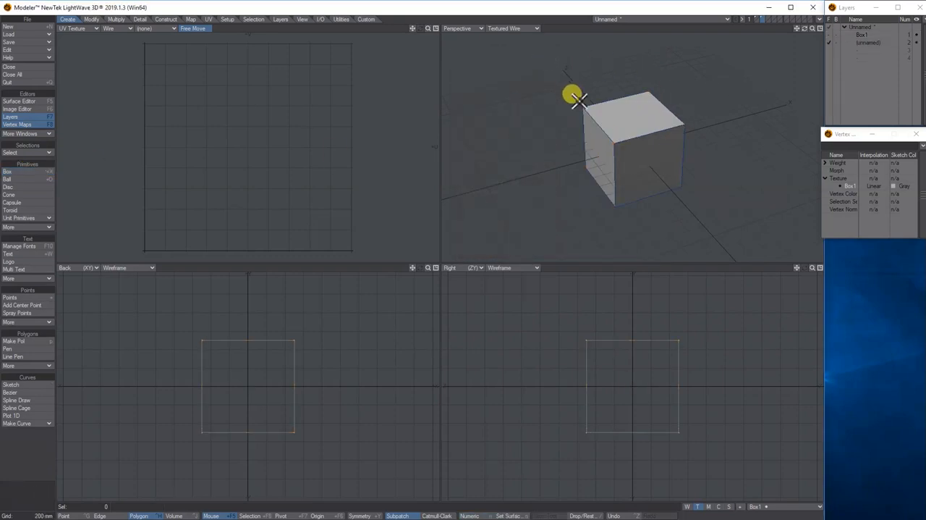
mouse_move(804, 31)
mouse_down()
mouse_move(830, 31)
mouse_move(805, 23)
mouse_move(806, 13)
mouse_move(805, 31)
mouse_up()
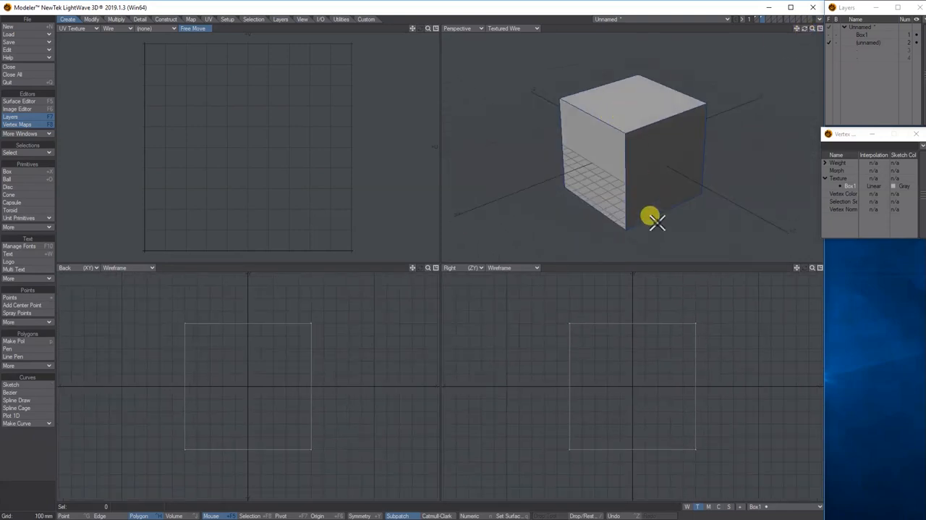
drag(809, 31, 806, 32)
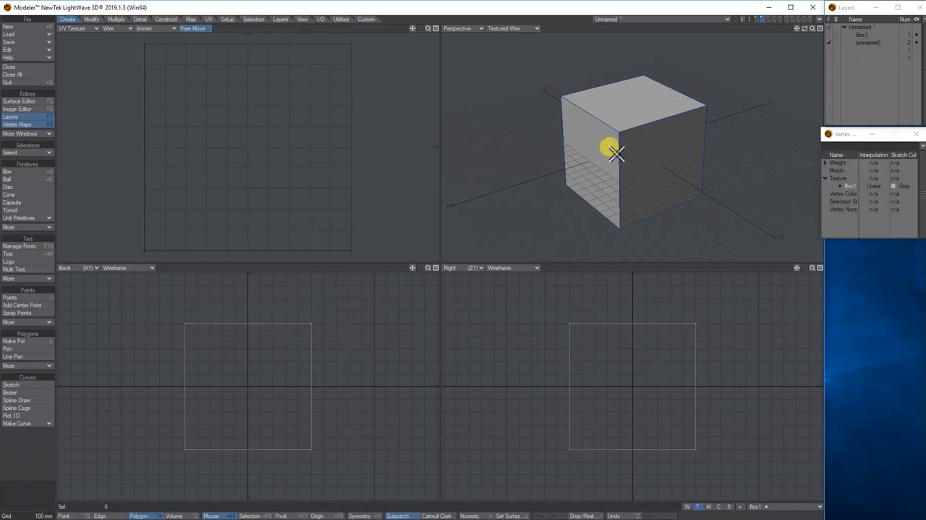
mouse_move(805, 30)
mouse_down()
mouse_move(817, 30)
mouse_move(840, 62)
mouse_move(810, 36)
mouse_up()
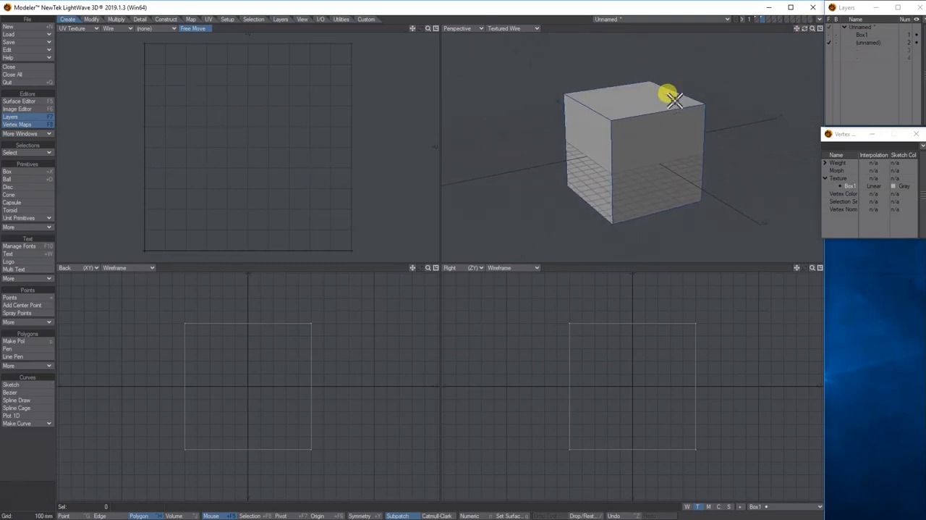
mouse_move(807, 29)
mouse_down()
mouse_move(818, 58)
mouse_move(814, 14)
mouse_move(809, 33)
mouse_up()
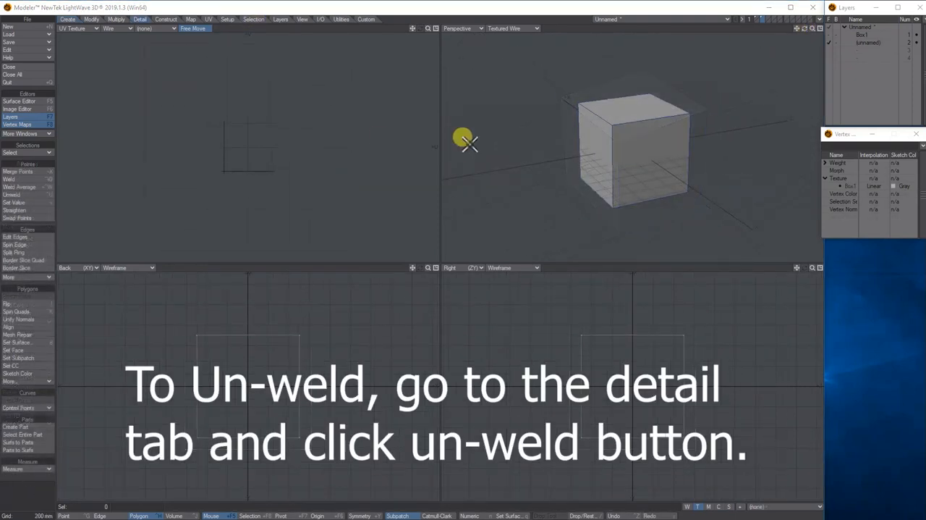
- Select the box's top and bottom faces and create a planar Y-axis UV map named Box2 with automatic settings
click(639, 118)
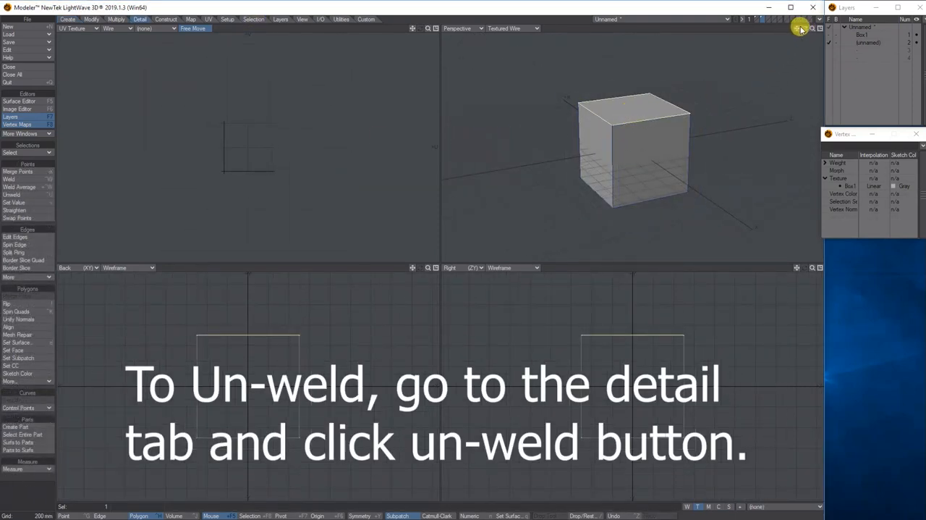
drag(804, 28, 806, 8)
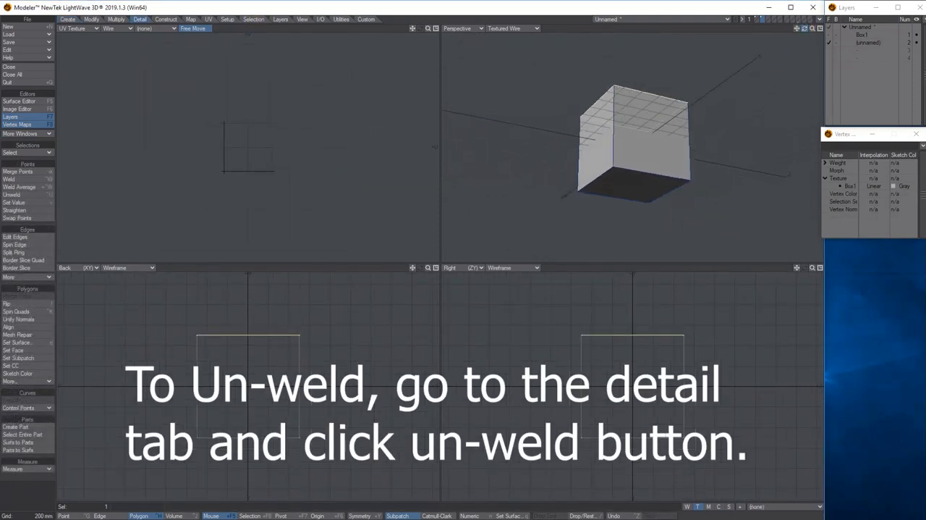
click(634, 187)
click(209, 19)
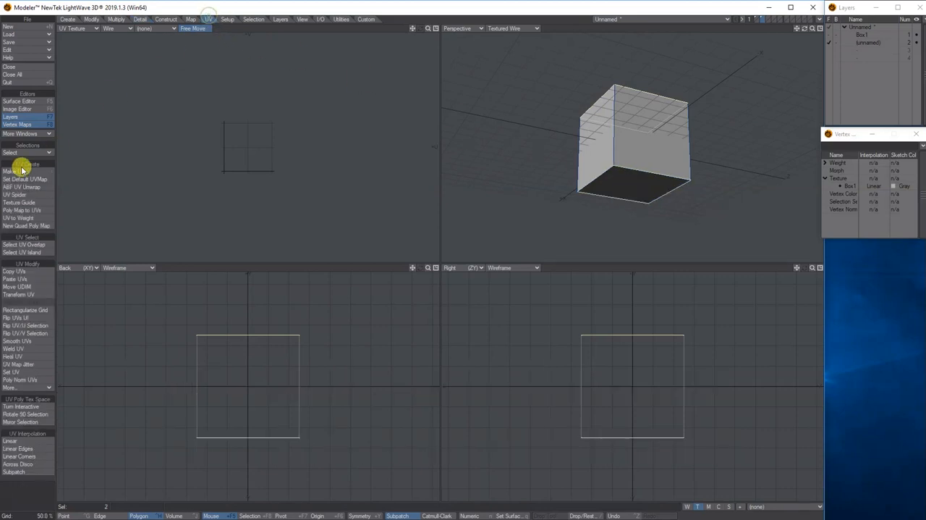
click(22, 171)
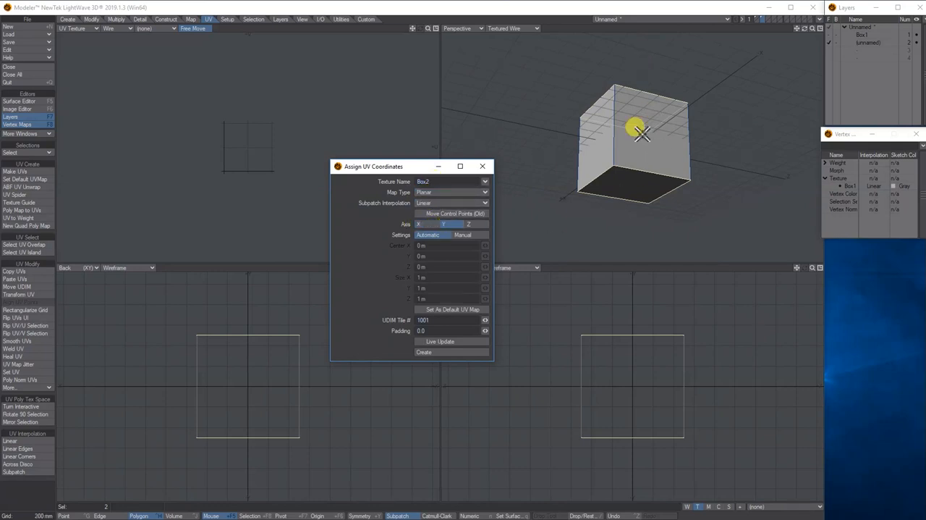
click(439, 341)
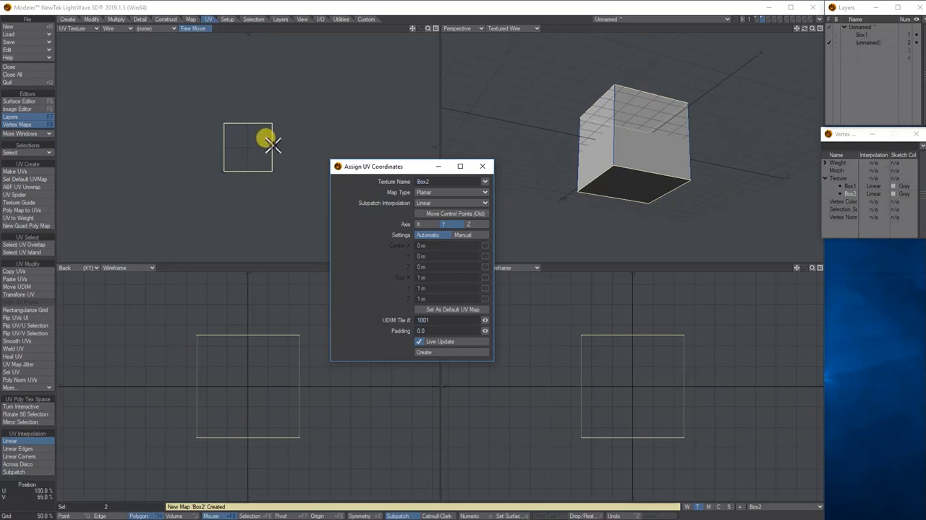
click(484, 167)
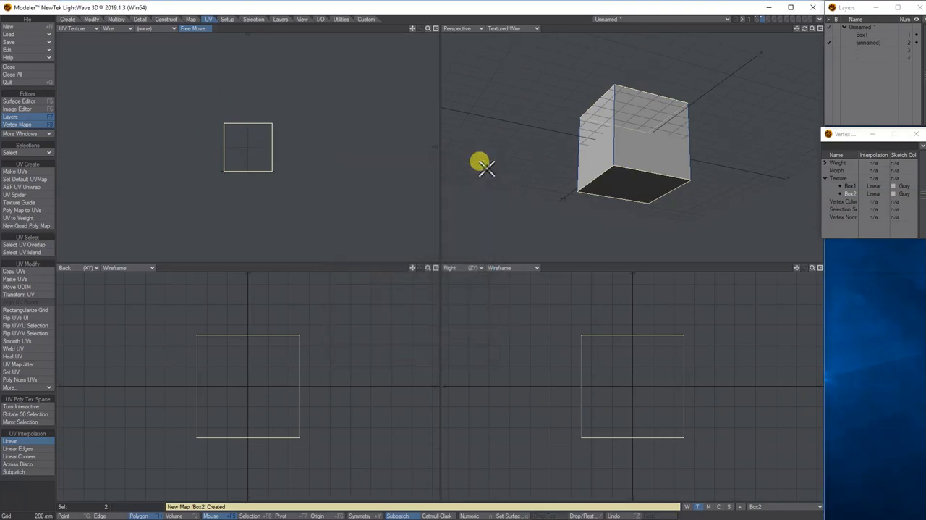
- Deselect the bottom face and move the top face's UV island about 1.35 m sideways, out of the UV square
click(621, 177)
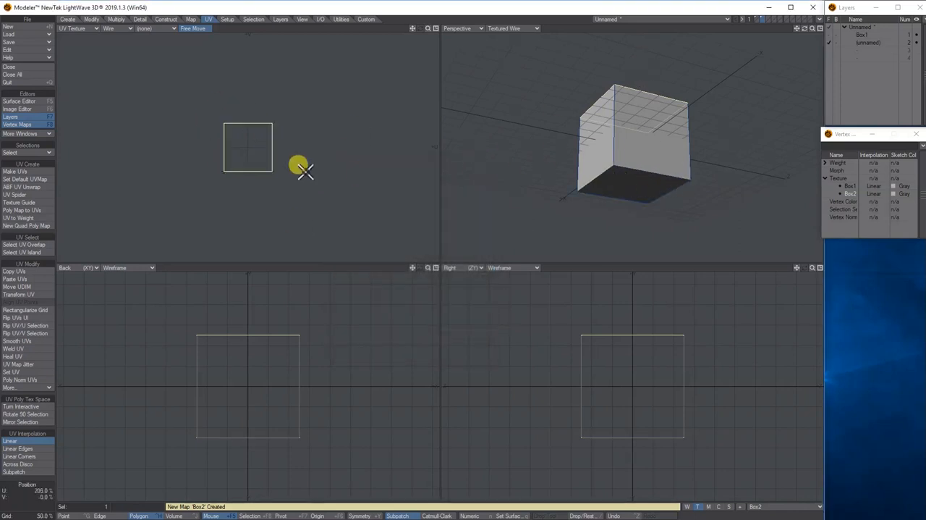
click(90, 19)
click(41, 172)
drag(259, 162, 269, 160)
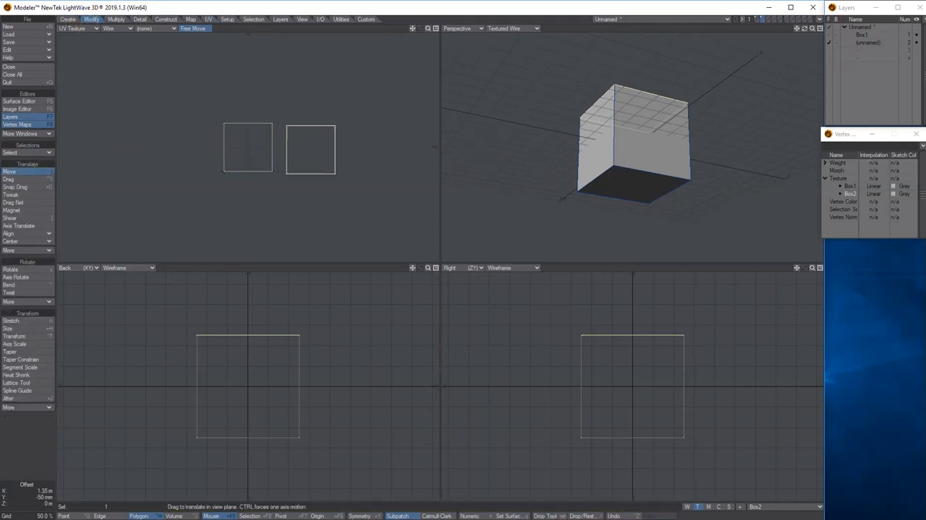
key(space)
- Arrange the top and bottom face UV islands side by side above the UV square and deselect them
click(293, 143)
drag(249, 143, 263, 84)
key(t)
key(space)
click(297, 80)
click(222, 79)
- Select the box's two X-facing sides and add them to the Box2 UV map with a planar X-axis projection
click(613, 162)
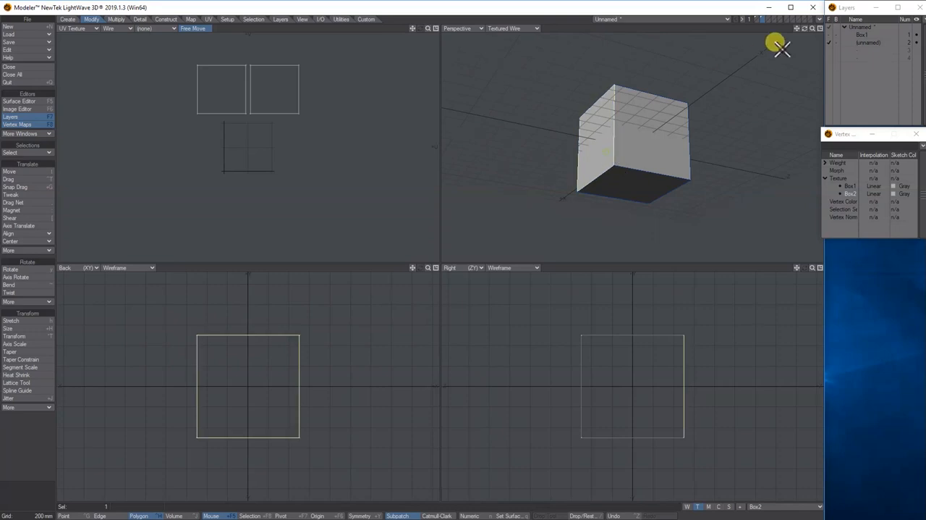
mouse_move(803, 29)
mouse_down()
mouse_move(595, 169)
mouse_move(659, 159)
mouse_move(800, 31)
mouse_move(790, 34)
mouse_up()
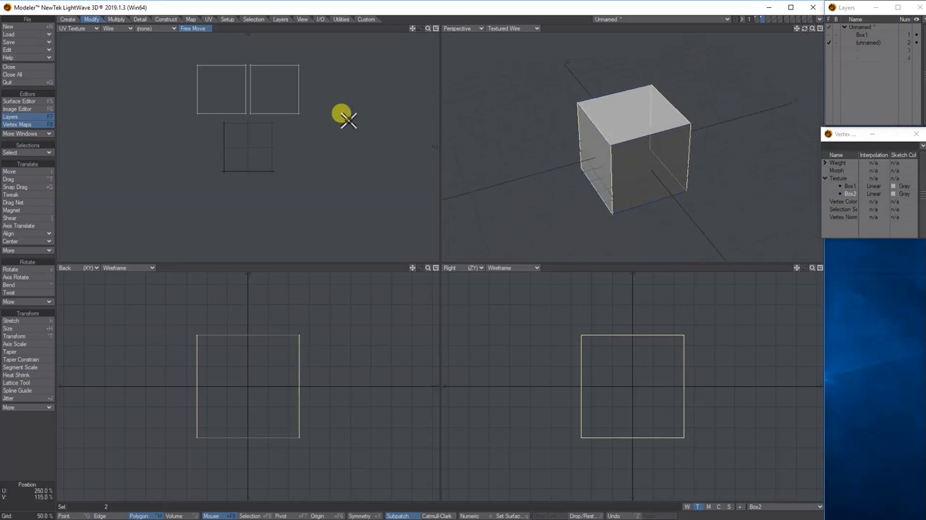
click(209, 19)
click(36, 171)
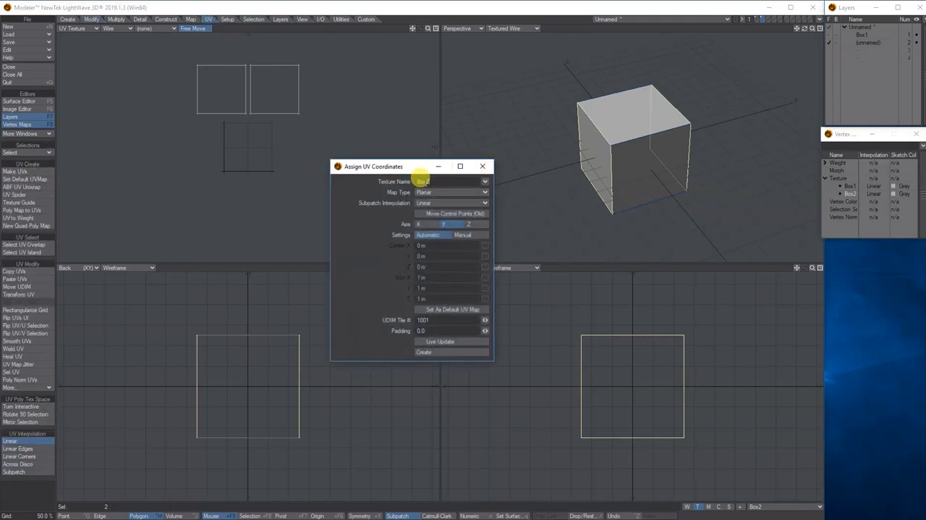
click(423, 226)
click(434, 341)
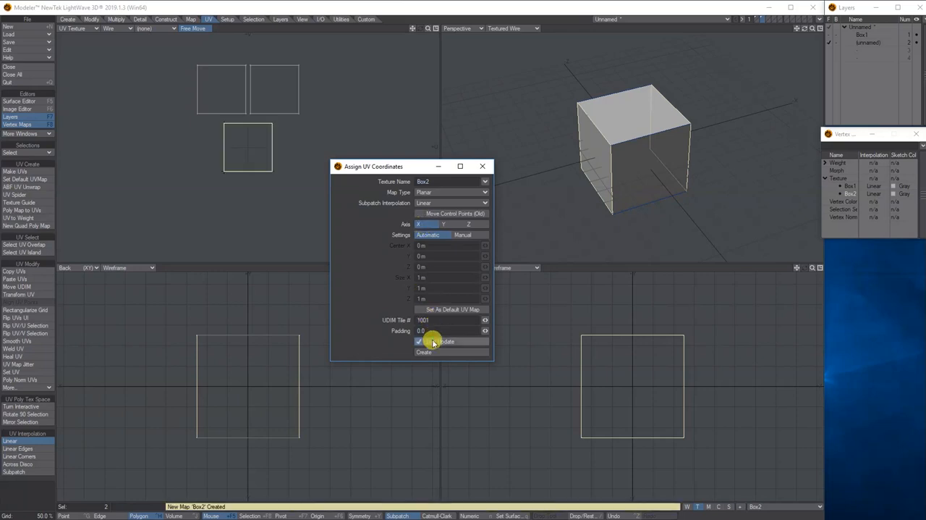
click(482, 166)
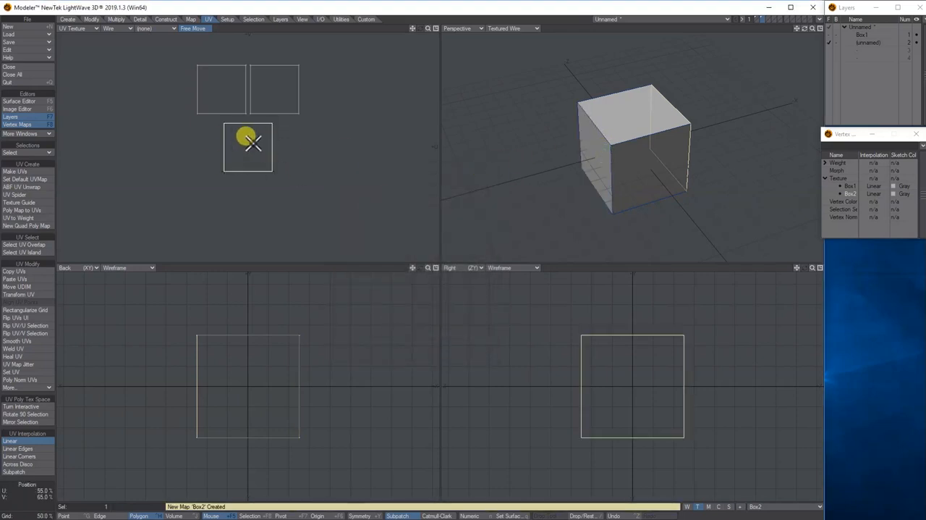
- Separate the two overlapping X-side UV islands, place them side by side below the UV square, and clear the selection
drag(251, 142, 302, 142)
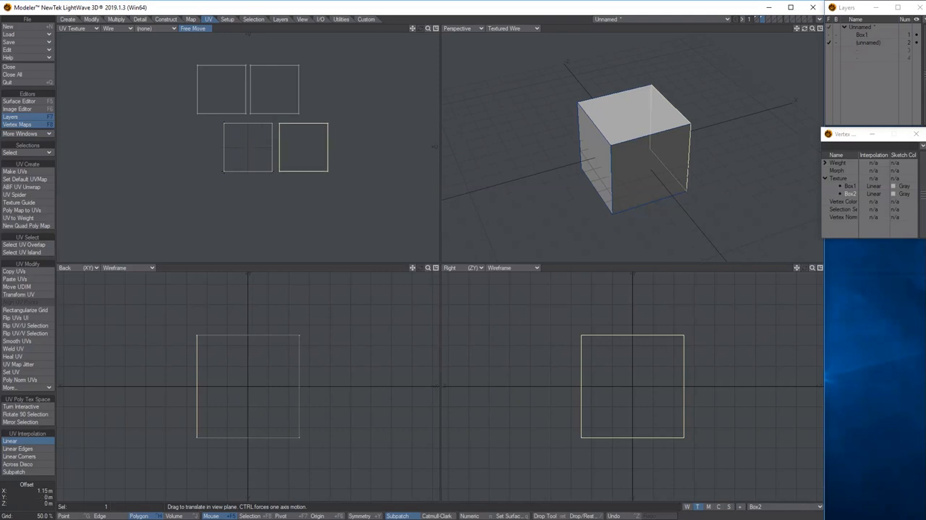
key(space)
click(272, 144)
key(t)
drag(280, 143, 256, 218)
key(space)
key(slash)
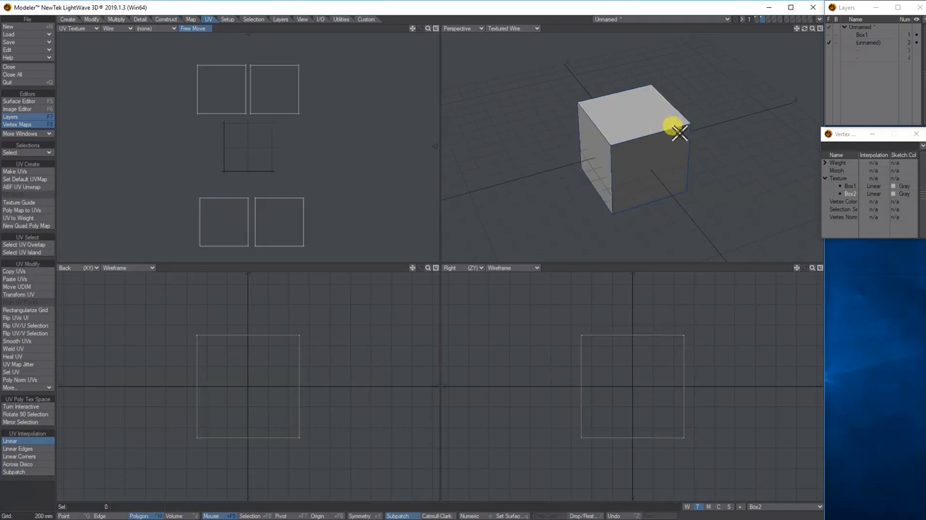
- Select the box's two Z-facing sides and add them to the Box2 UV map with a planar Z-axis projection
click(640, 174)
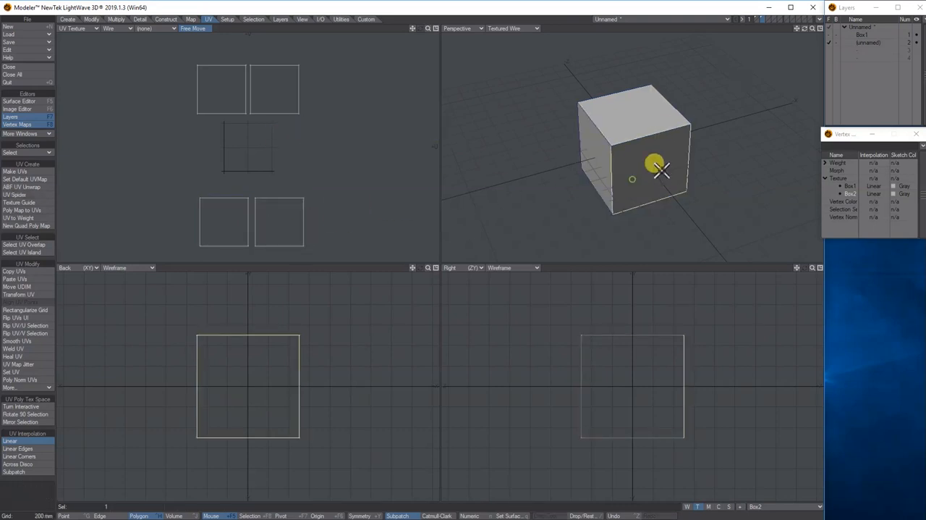
drag(804, 29, 595, 145)
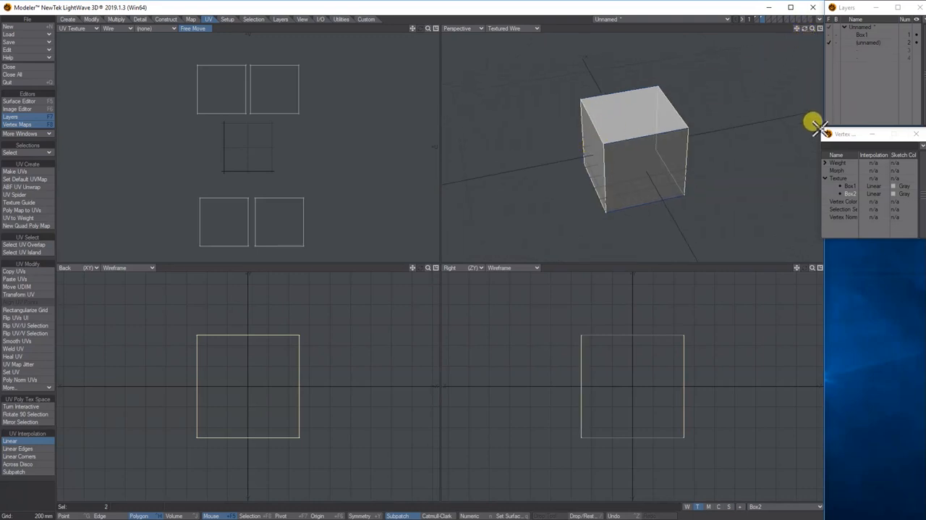
drag(804, 31, 806, 27)
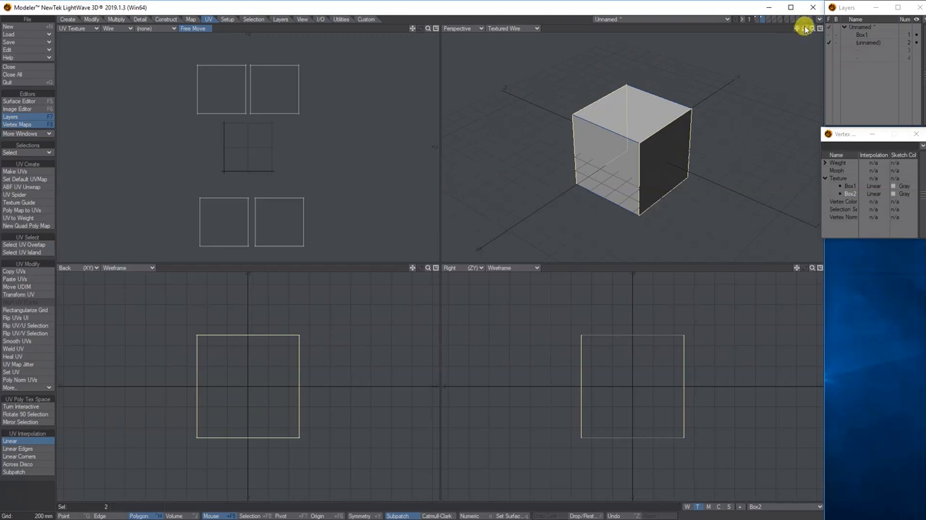
click(22, 171)
click(469, 224)
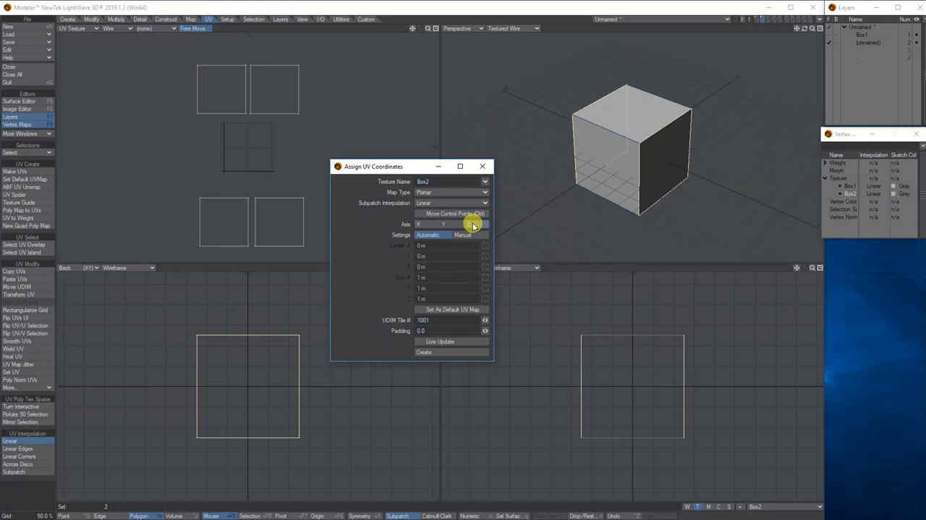
click(438, 340)
click(482, 165)
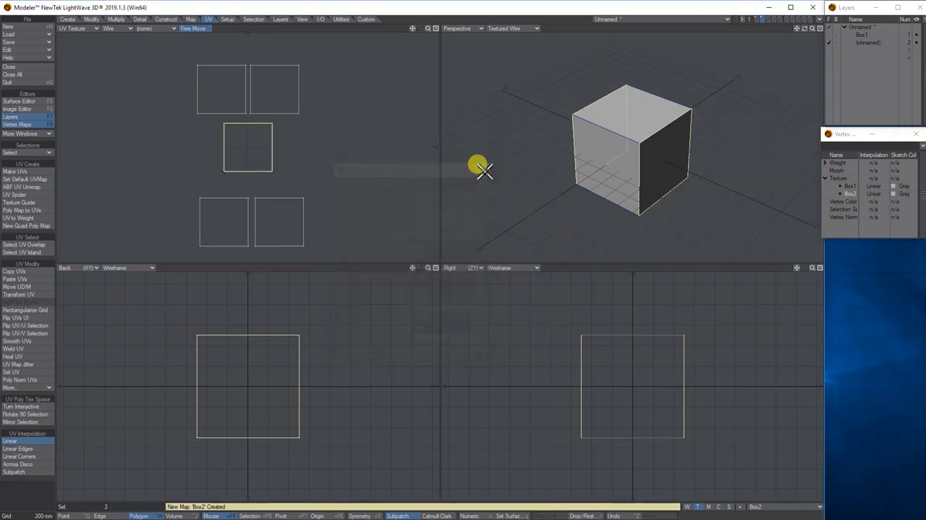
- Separate the two overlapping Z-side UV islands, place them side by side between the other two pairs, and deselect them
key(t)
drag(222, 134, 274, 137)
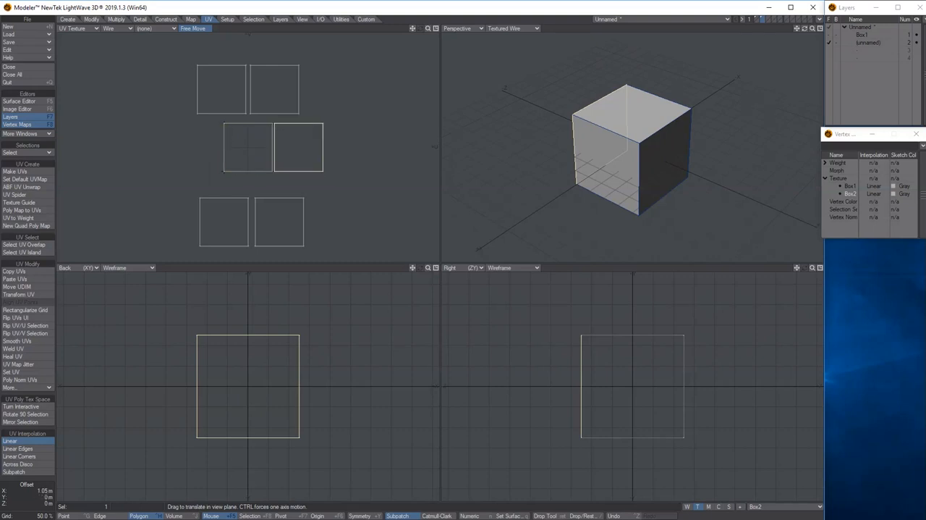
key(space)
drag(301, 135, 283, 145)
key(t)
key(space)
key(slash)
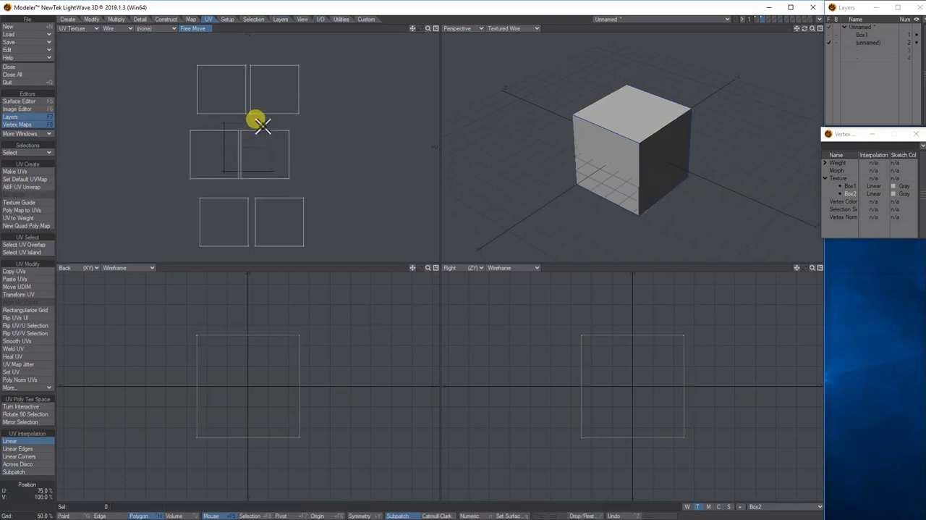
- Select all six UV islands, scale them down together, and move them inside the UV square
mouse_move(348, 145)
right_down()
mouse_move(367, 116)
mouse_move(279, 31)
mouse_move(128, 93)
mouse_move(378, 260)
mouse_move(358, 125)
right_up()
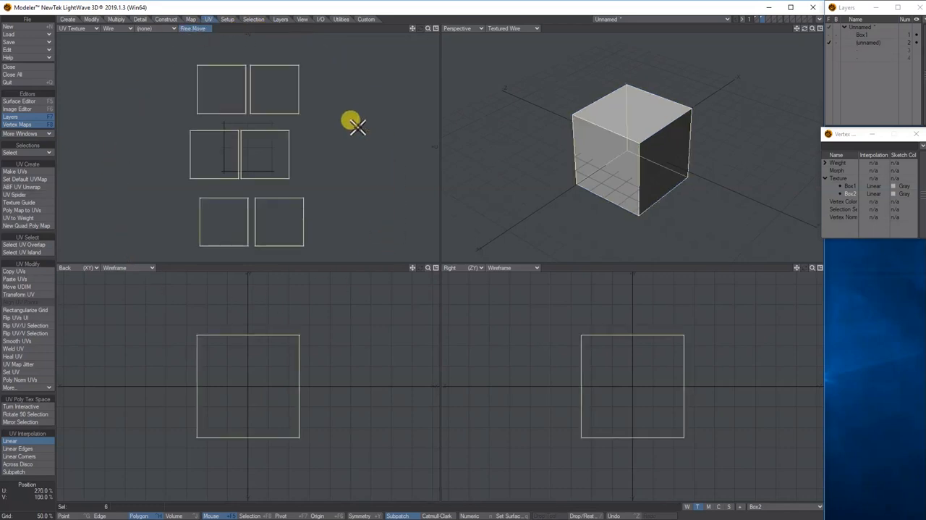
click(92, 20)
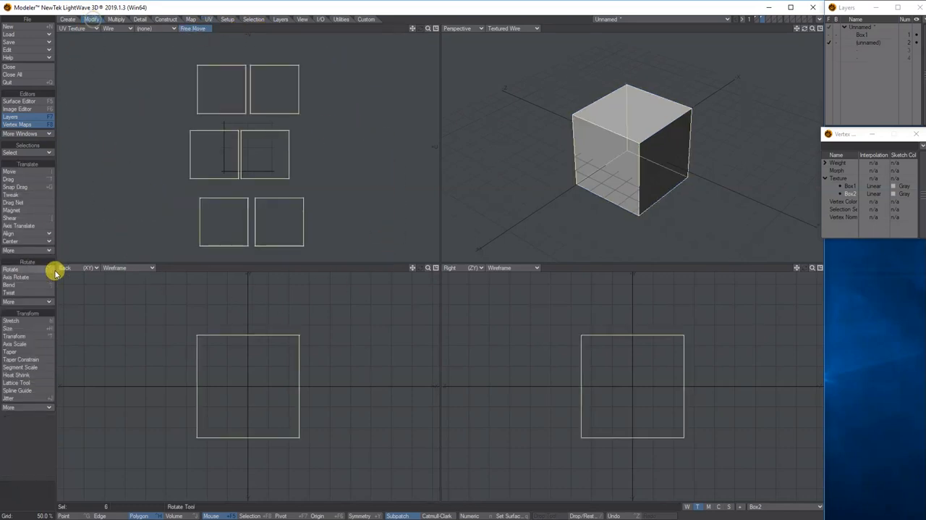
click(33, 327)
mouse_move(282, 147)
mouse_down()
mouse_move(265, 143)
mouse_move(282, 144)
mouse_up()
key(t)
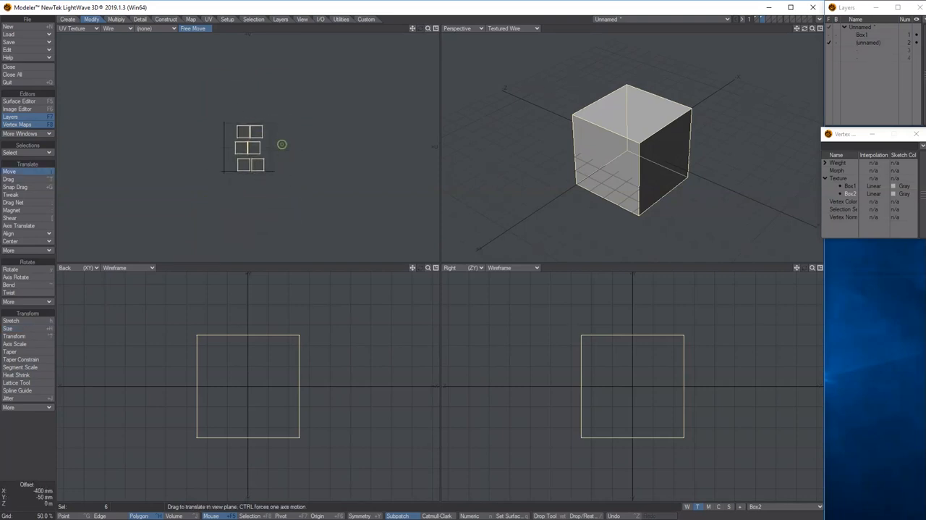
scroll(286, 147, up, 3)
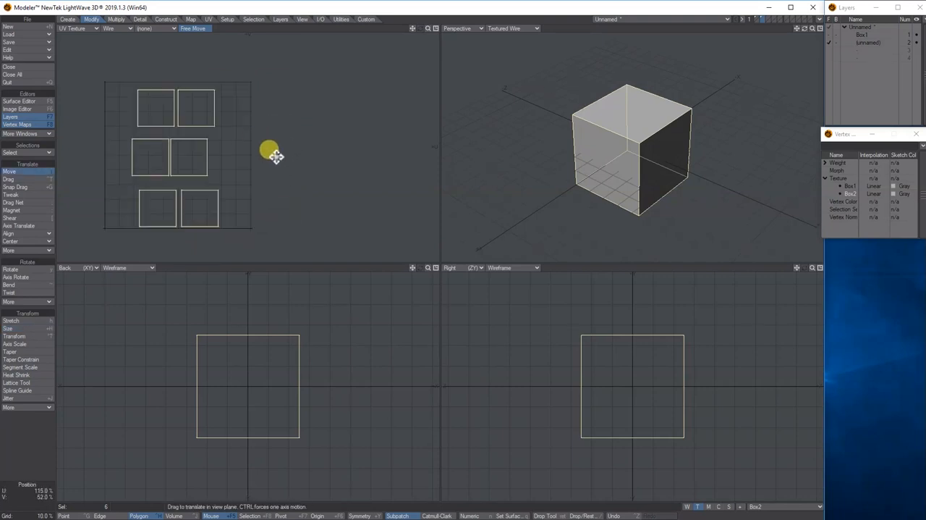
key(.)
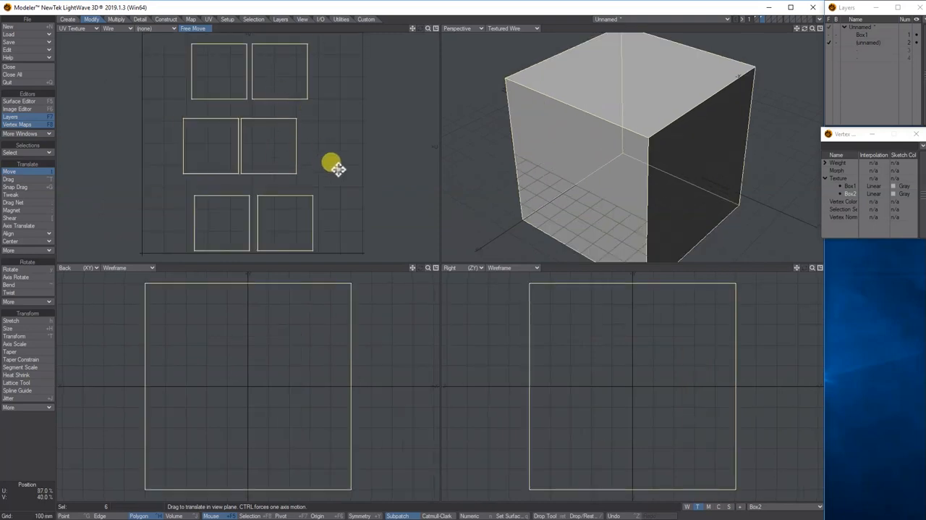
key(space)
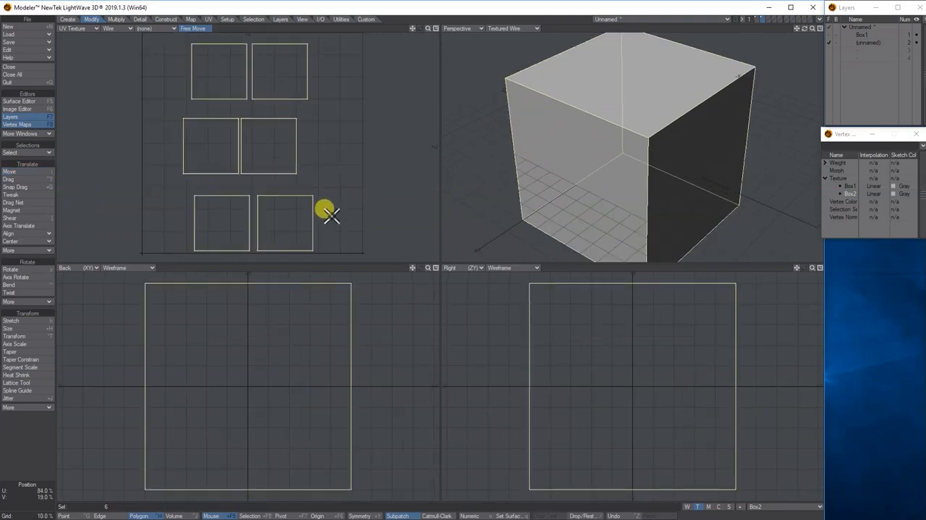
- Select only the middle row of UV islands and move it closer beneath the top row, aligned with its islands
mouse_move(330, 219)
mouse_down()
mouse_move(313, 225)
mouse_move(317, 140)
mouse_move(309, 150)
mouse_up()
scroll(305, 117, up, 1)
scroll(305, 117, down, 1)
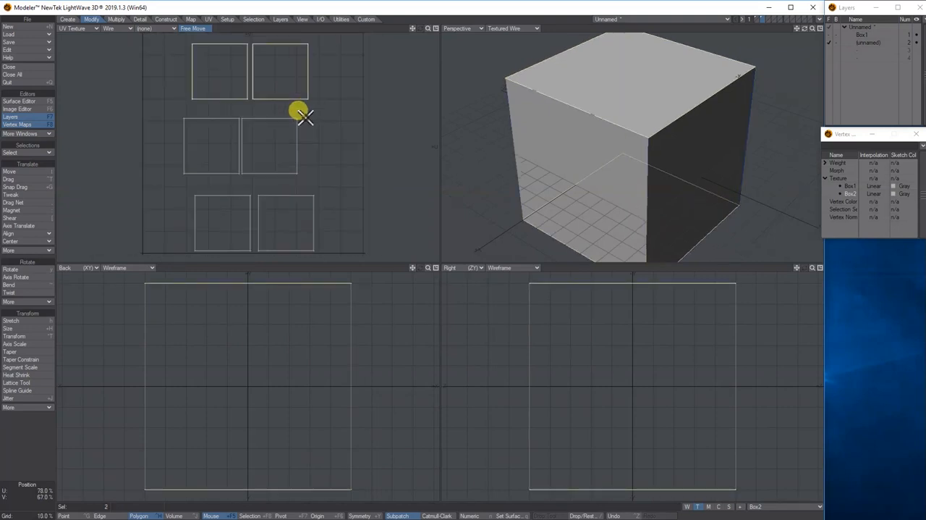
drag(296, 89, 228, 84)
mouse_move(225, 155)
mouse_down()
mouse_move(269, 153)
mouse_move(267, 139)
mouse_move(240, 158)
mouse_up()
key(t)
key(space)
- Move the bottom row of UV islands up close to the middle row and clear the selection
drag(232, 213, 280, 212)
key(t)
click(313, 144)
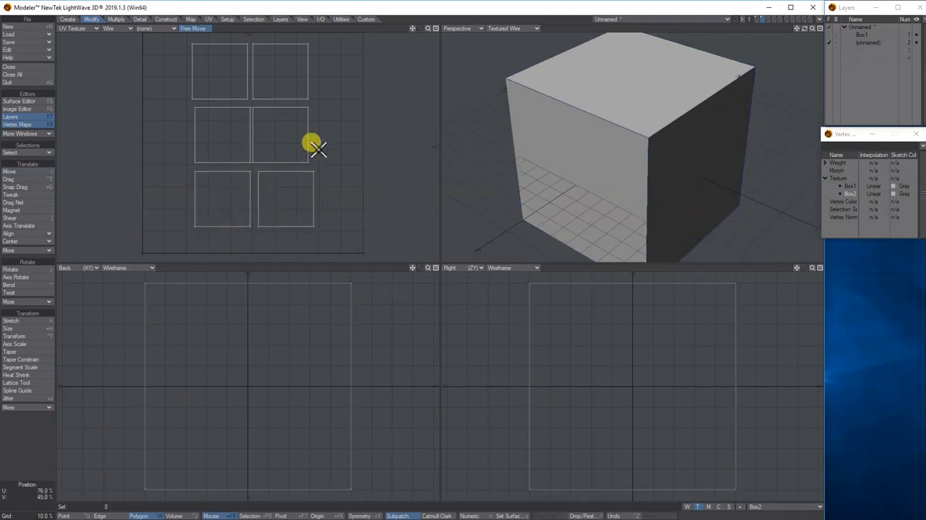
drag(429, 29, 400, 29)
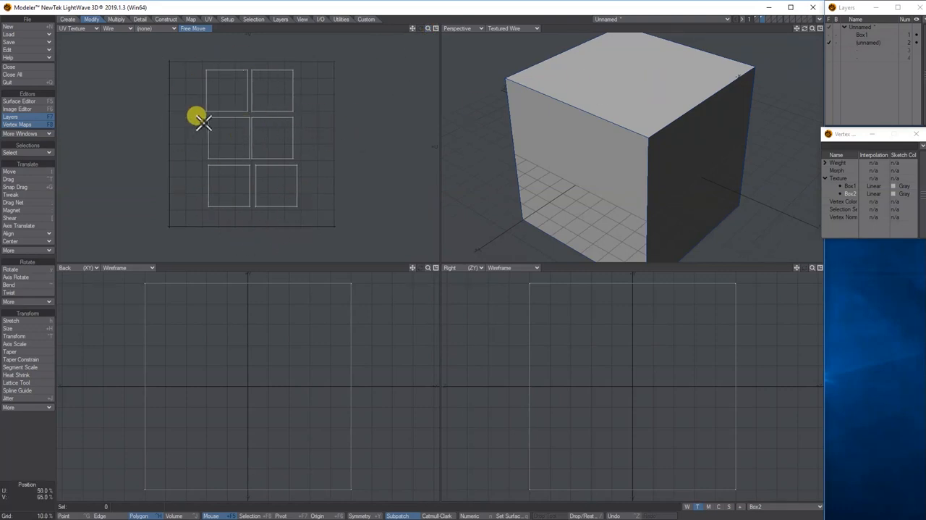
- Merge the second box's duplicate points using the Automatic range
click(143, 20)
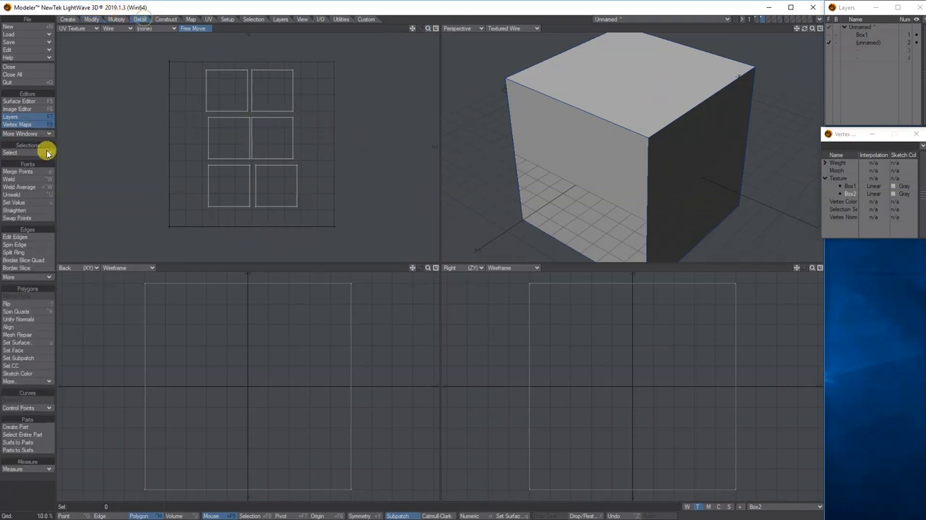
click(17, 172)
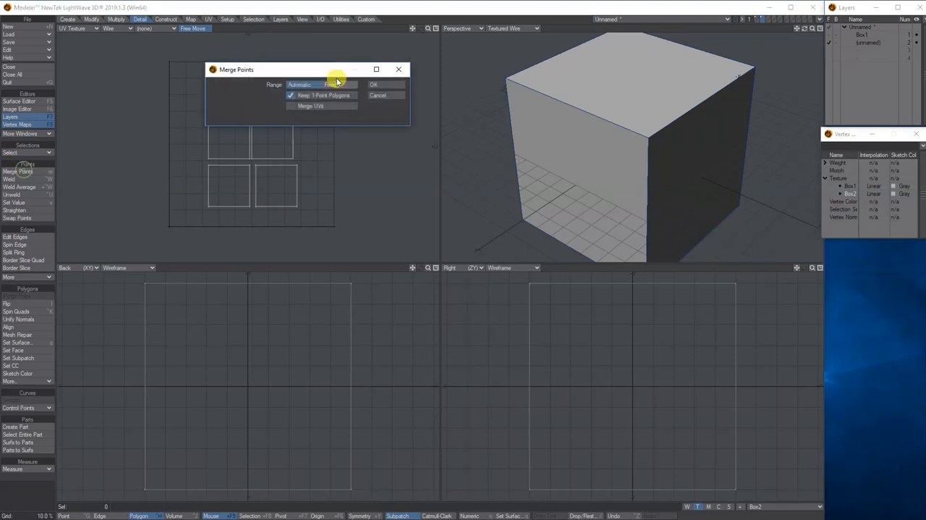
click(378, 85)
- Select the box's top face, try moving it in the perspective view, undo the move, and deselect the face
click(579, 76)
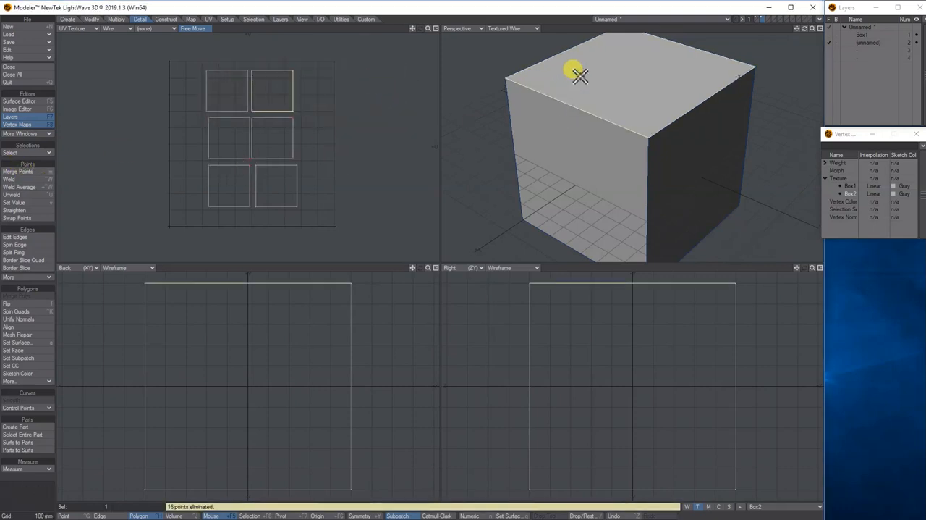
click(627, 77)
click(614, 87)
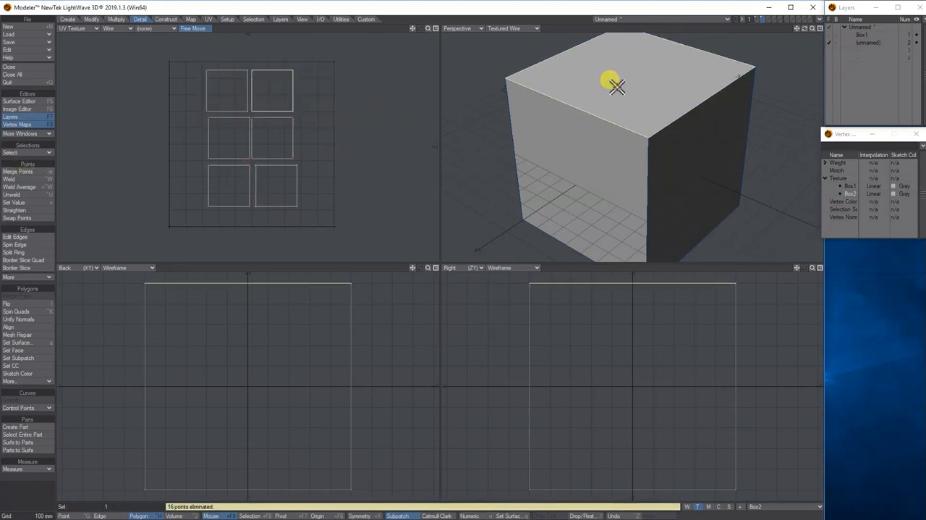
key(t)
drag(623, 86, 638, 84)
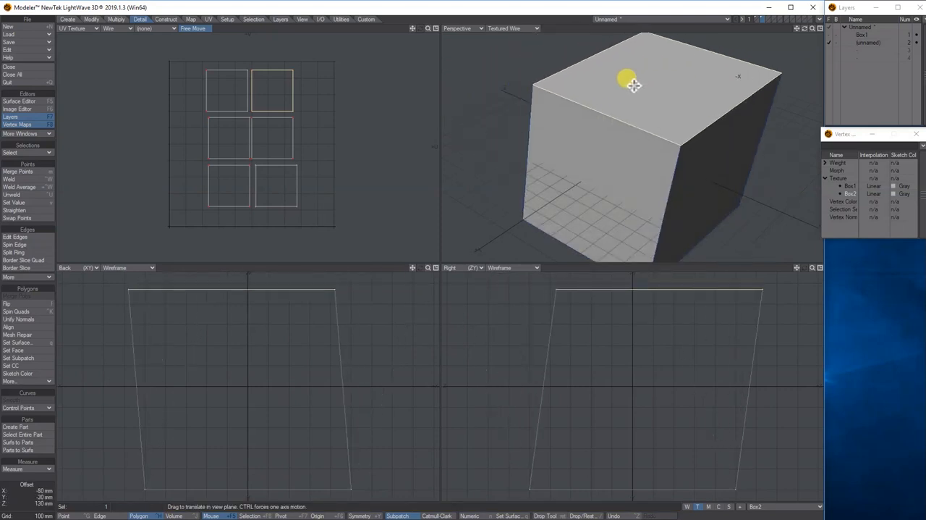
key(Delete)
key(ctrl+z)
key(ctrl+z)
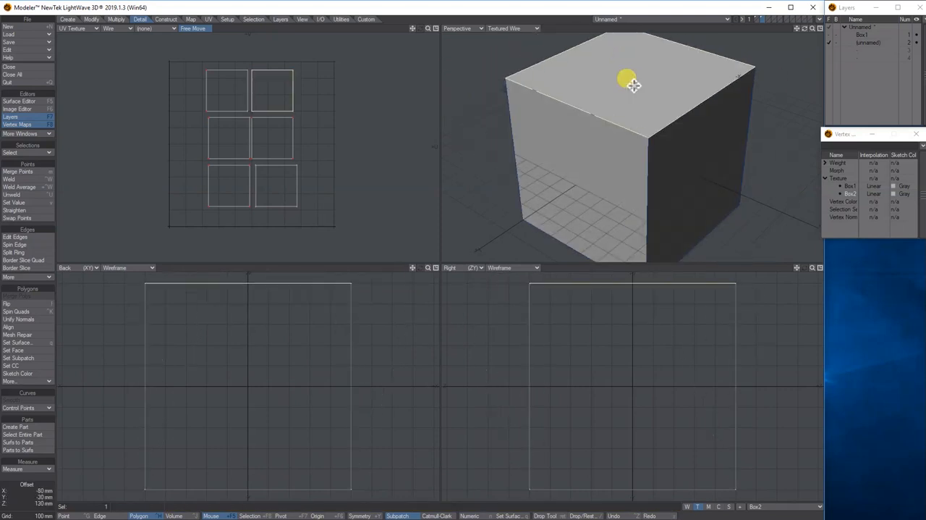
key(space)
click(644, 86)
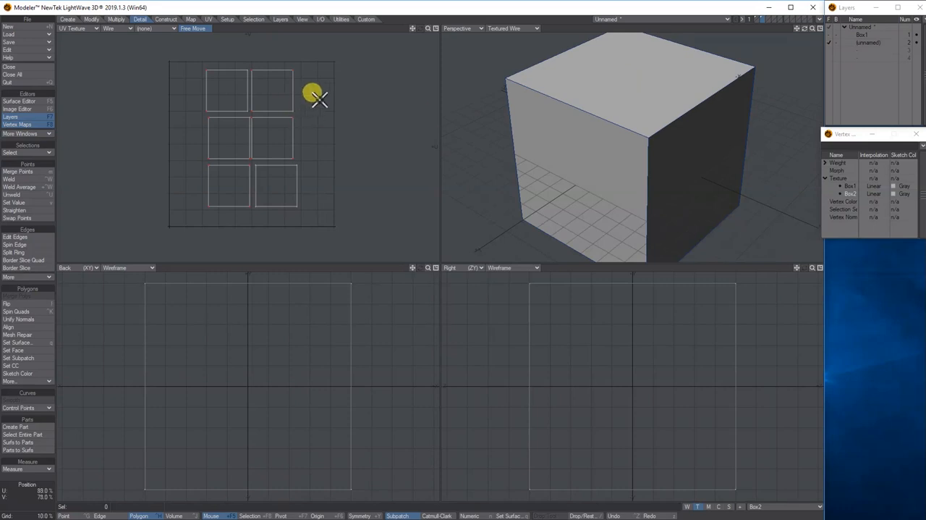
- Export the Texture UV view as an Encapsulated PostScript file named Box2 in the images folder
click(320, 19)
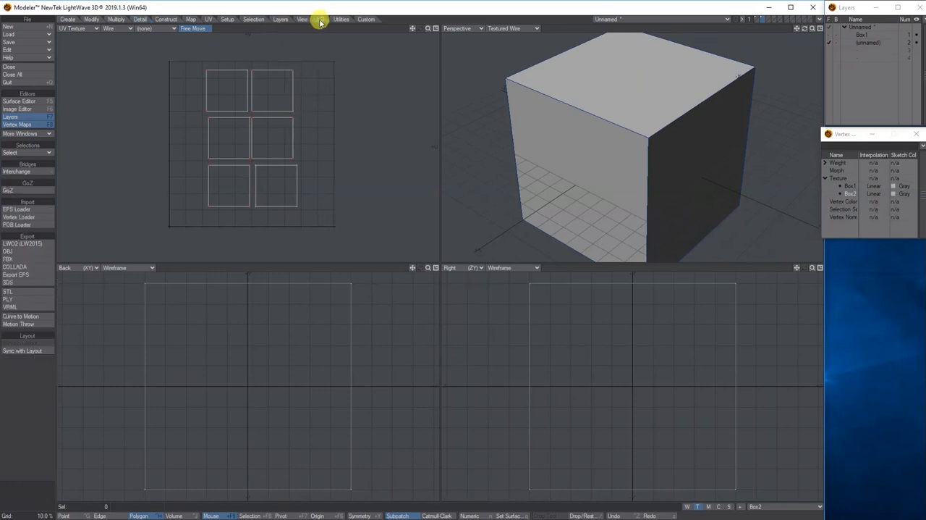
click(32, 275)
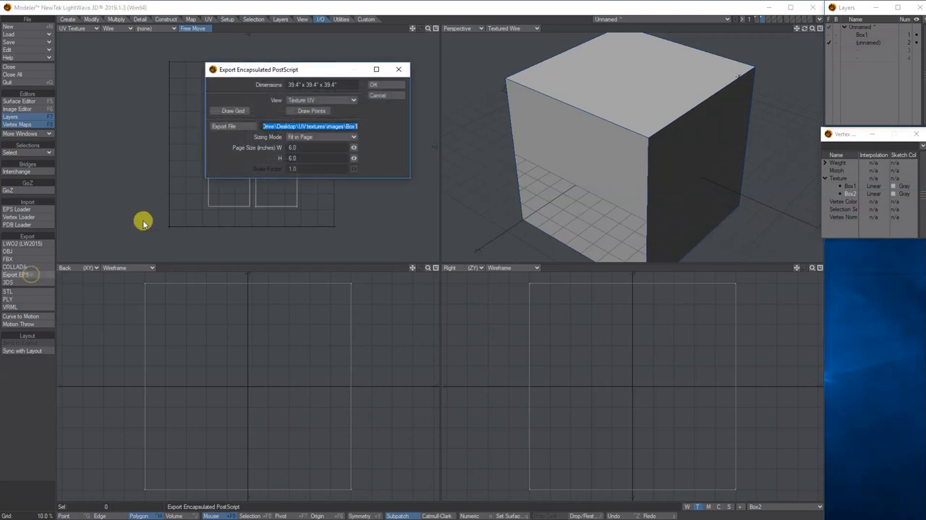
click(229, 126)
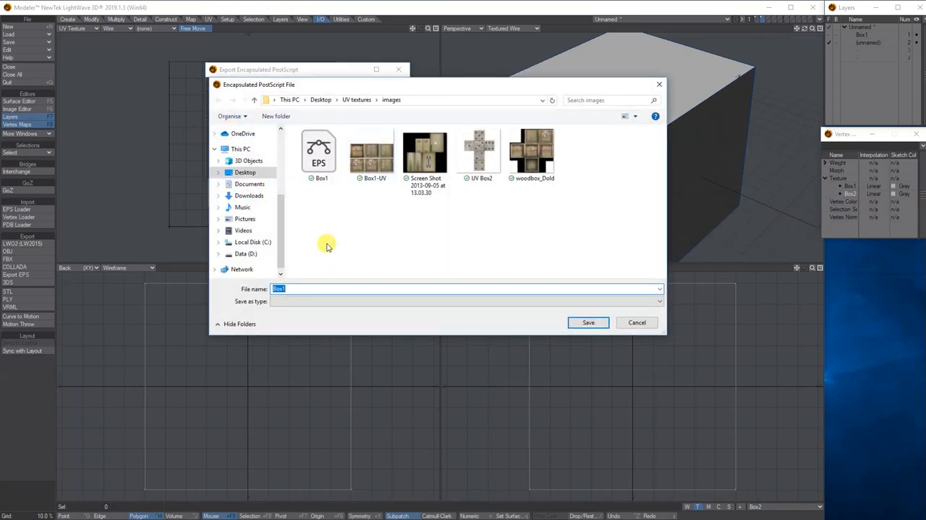
key(BackSpace)
text(2)
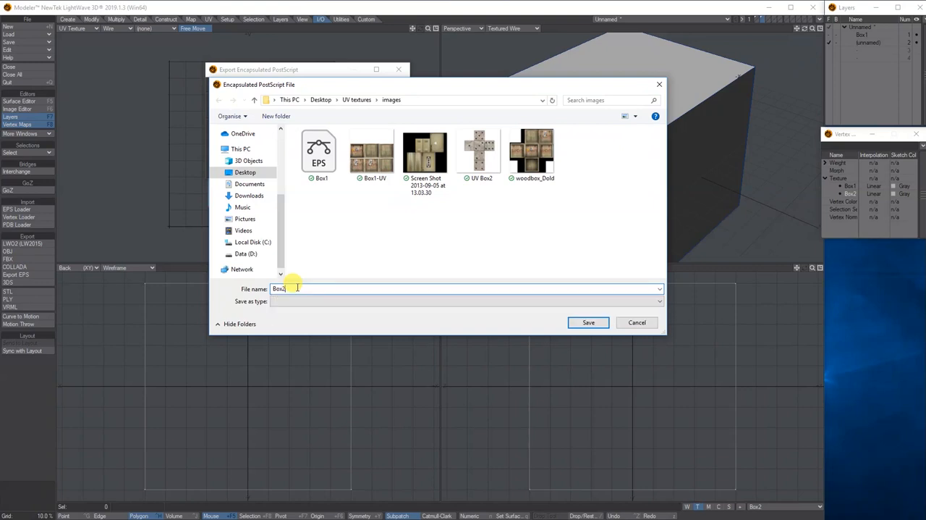
click(591, 323)
click(398, 69)
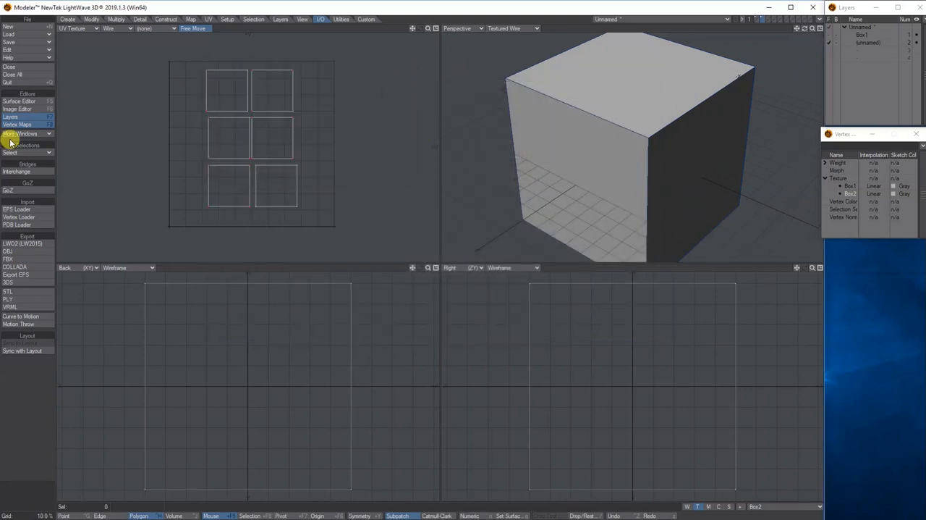
- Switch to Photoshop and close Box1.eps and woodbox_Dold.jpg without saving their changes
drag(0, 22, 560, 19)
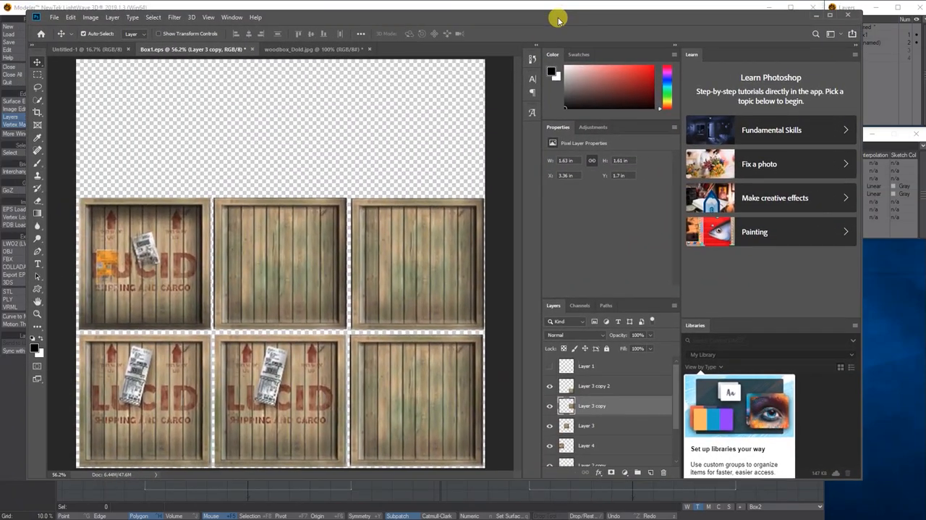
click(254, 50)
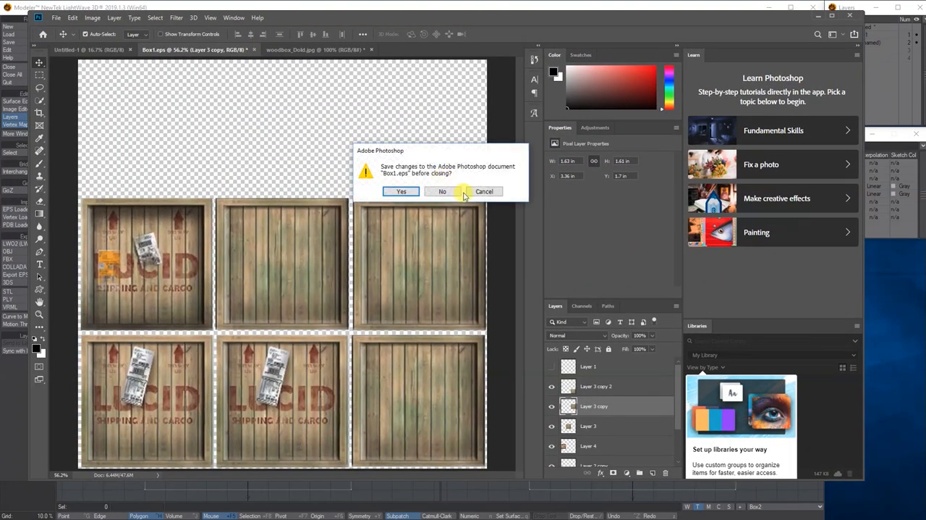
click(440, 191)
click(244, 50)
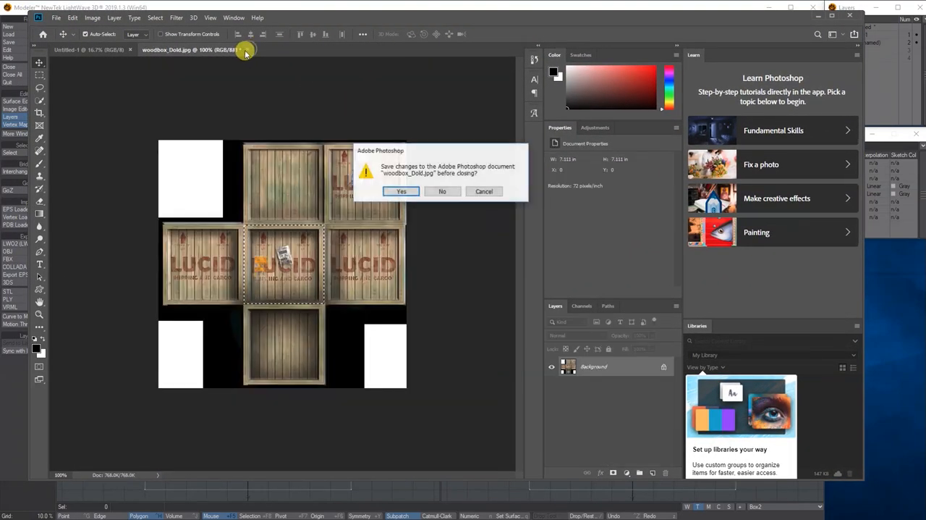
click(439, 192)
- Open Box2.eps, rasterized at 5 by 5 inches and 300 pixels/inch in RGB Color
click(56, 18)
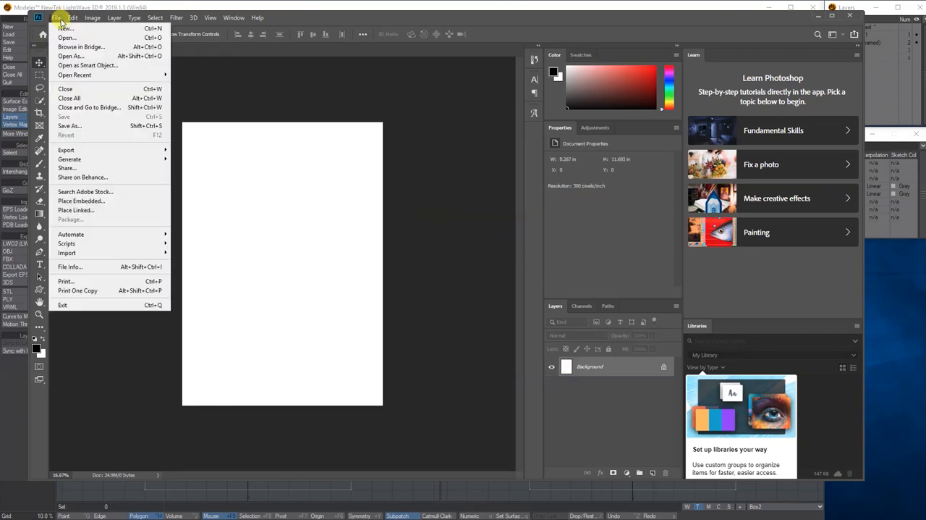
click(58, 30)
click(244, 86)
click(410, 255)
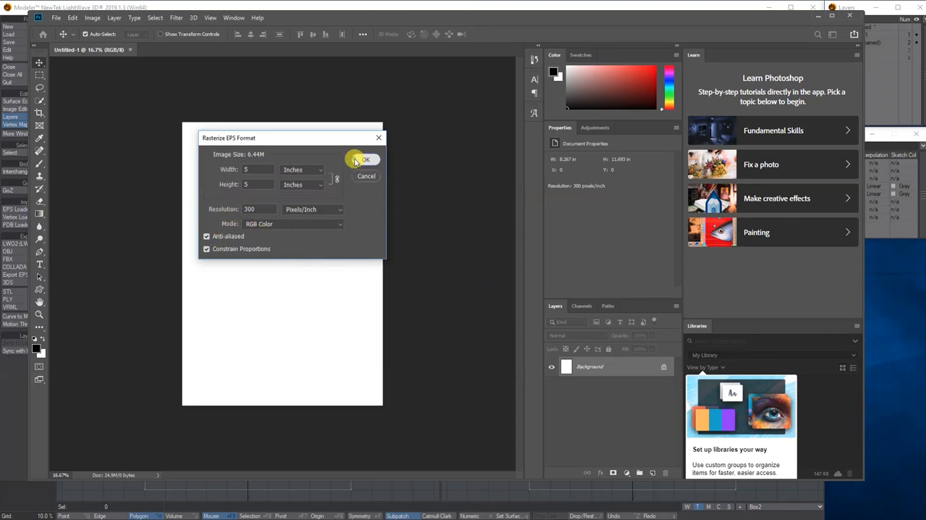
click(364, 160)
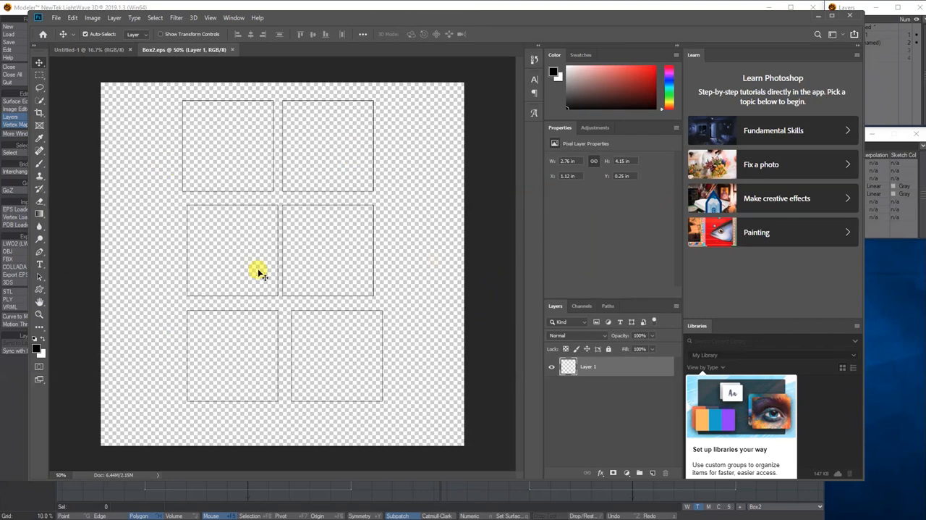
- Open the image Screen Shot 2013-09-05 at 13.03.30 from the images folder
click(57, 20)
click(64, 38)
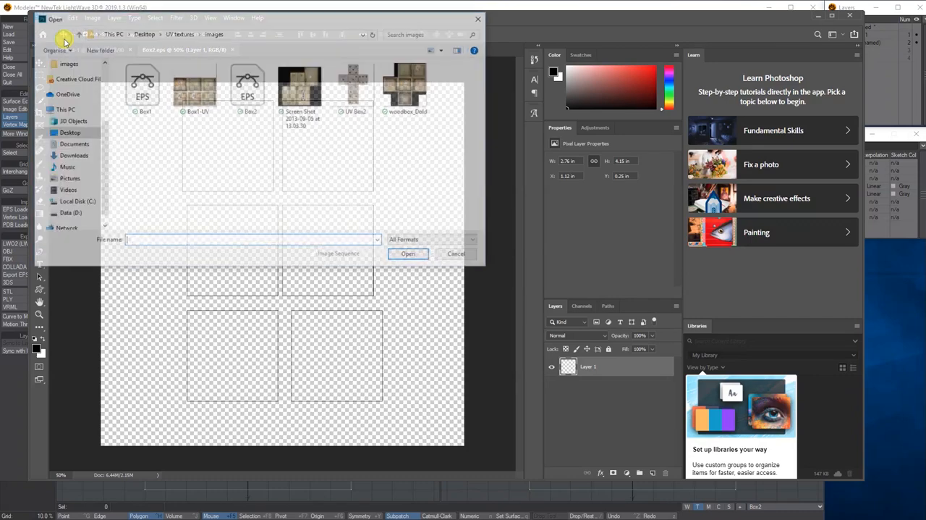
click(296, 88)
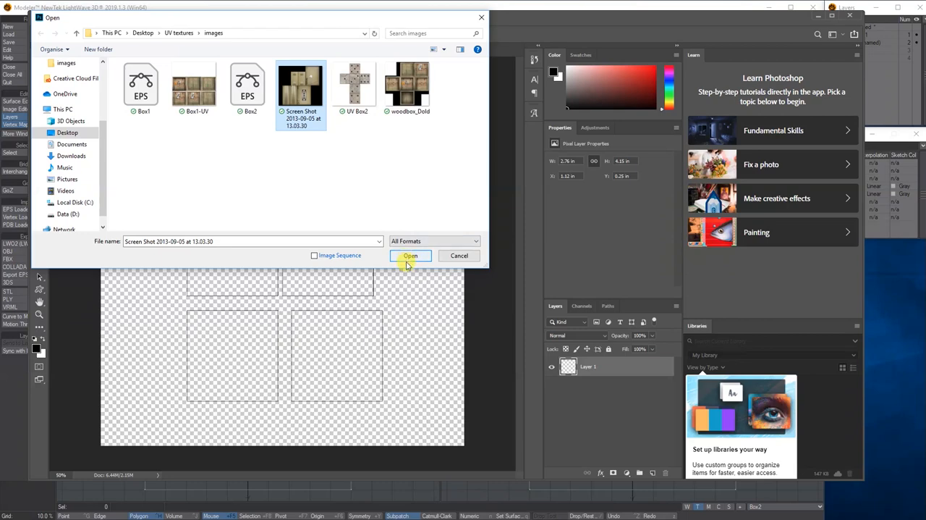
click(408, 262)
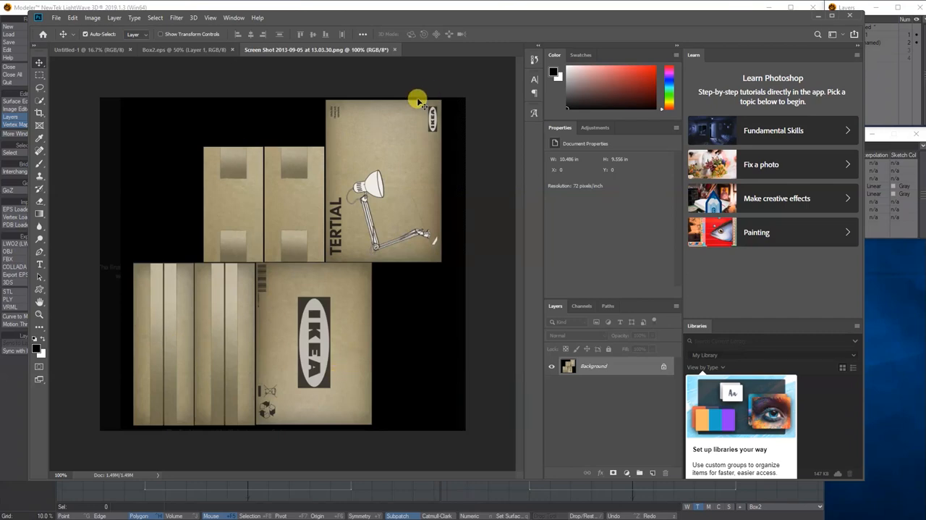
- Marquee-select the TERTIAL lamp panel in the screenshot image and paste a copy of it into Box2.eps
click(39, 75)
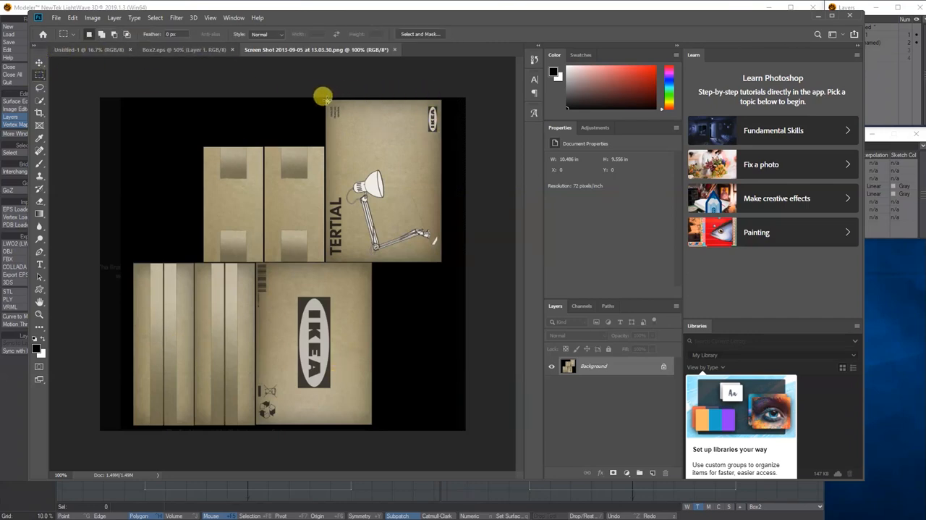
drag(327, 101, 437, 259)
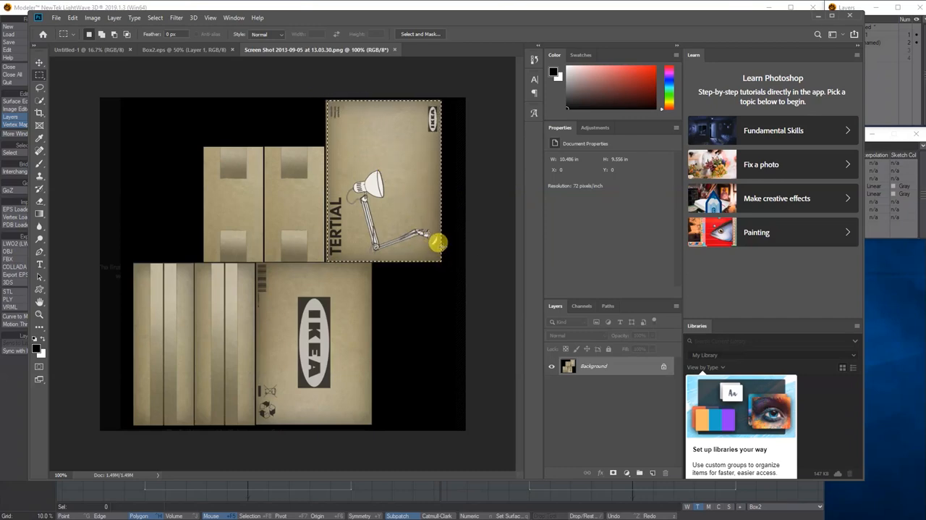
click(205, 51)
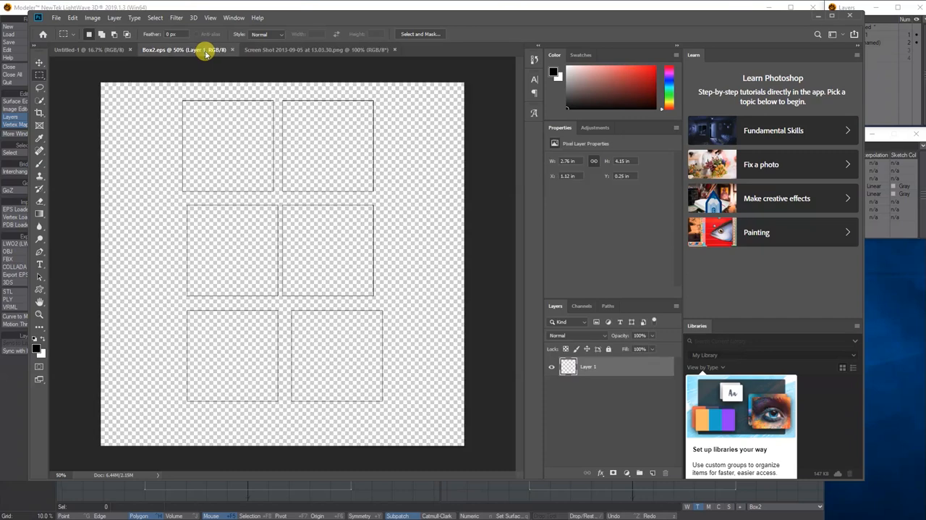
key(ctrl+v)
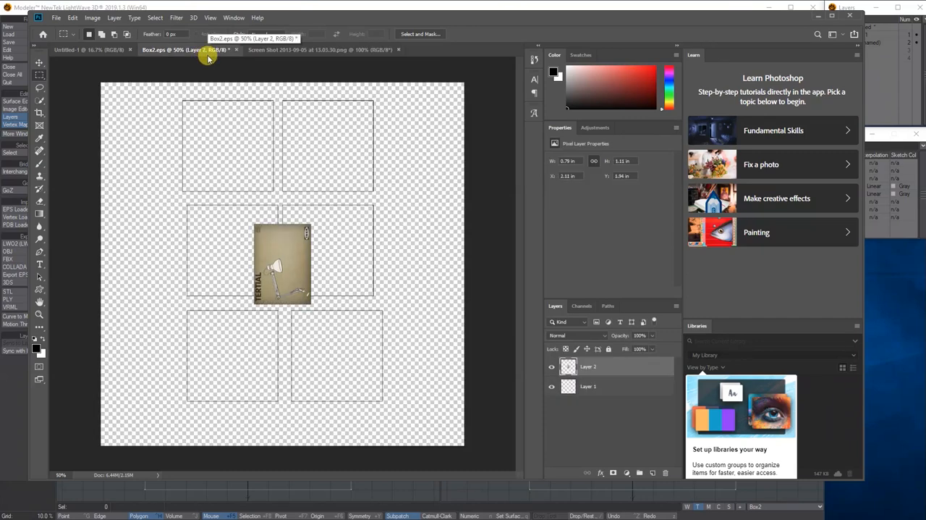
- Move the pasted lamp panel to the middle row's left UV square and scale it to about 1.26 by 1.26 inches to fill it
click(39, 63)
drag(266, 241, 213, 232)
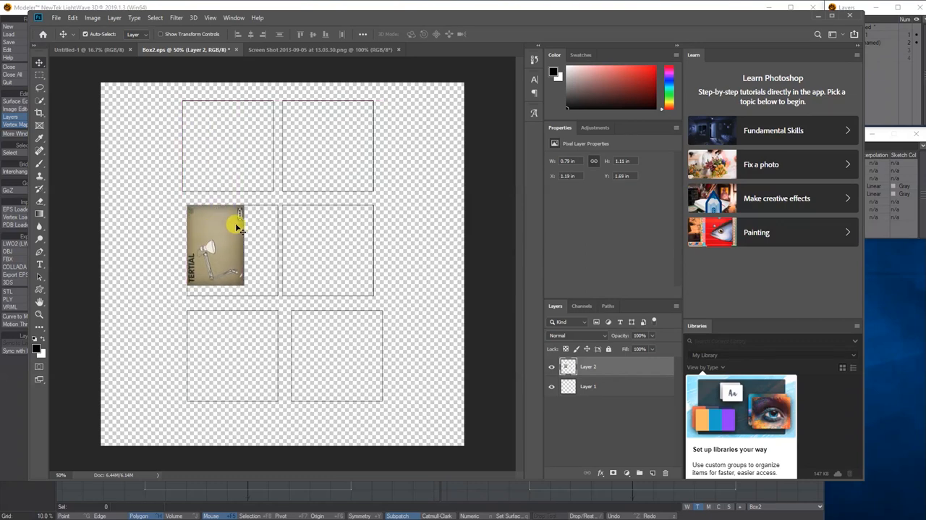
key(ctrl+t)
drag(243, 284, 275, 292)
key(Return)
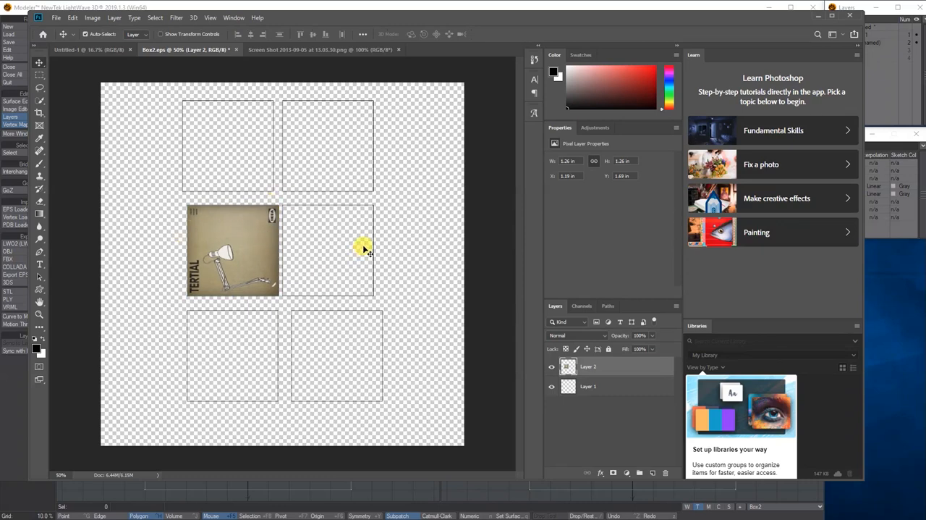
- In the screenshot image, clear the selection and use the Clone Stamp to cover the lower part of the first panel's upper tape with plain cardboard
click(304, 49)
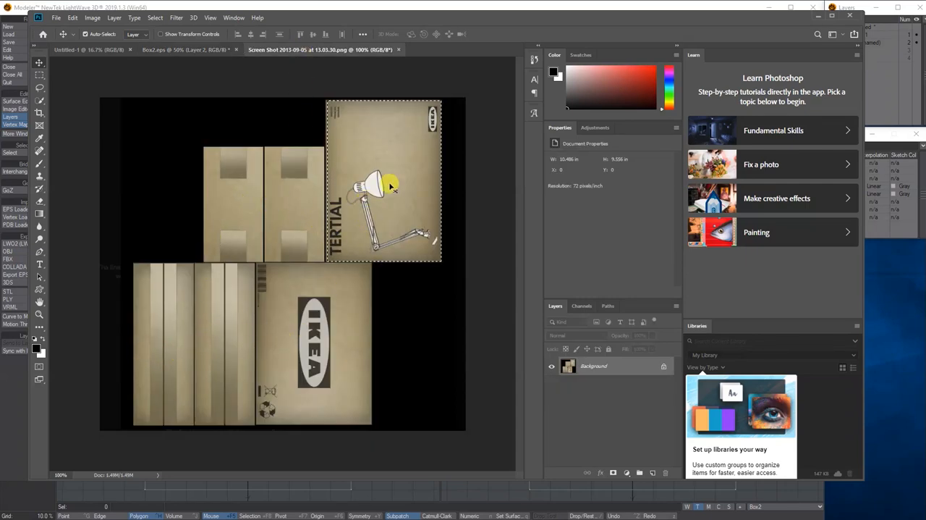
click(187, 49)
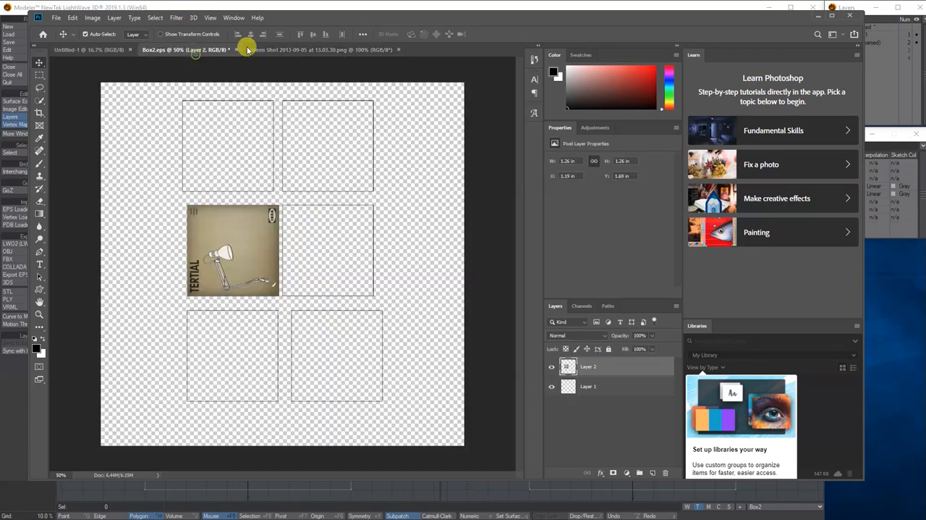
click(275, 49)
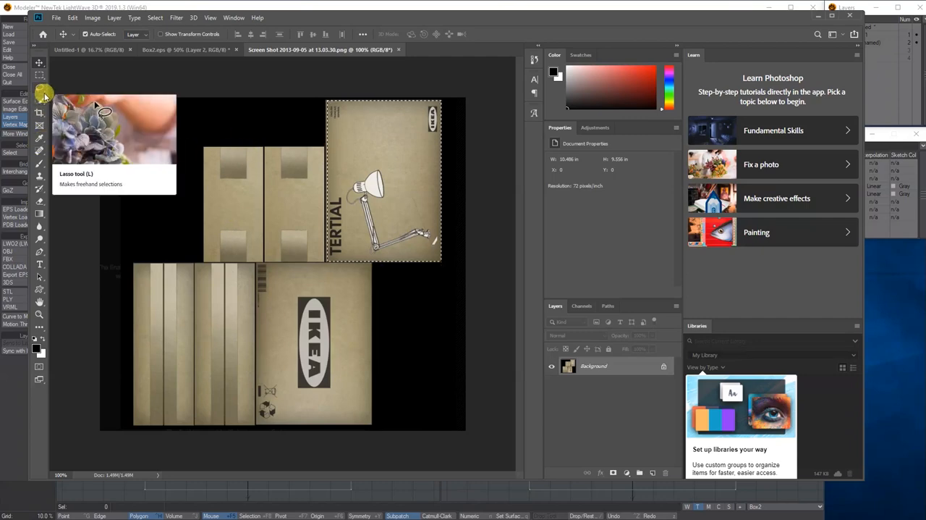
click(40, 179)
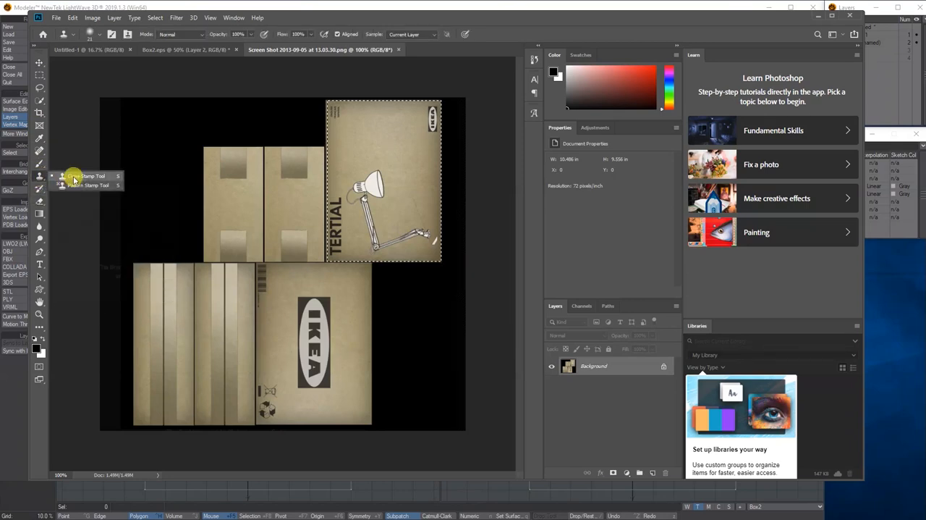
click(73, 178)
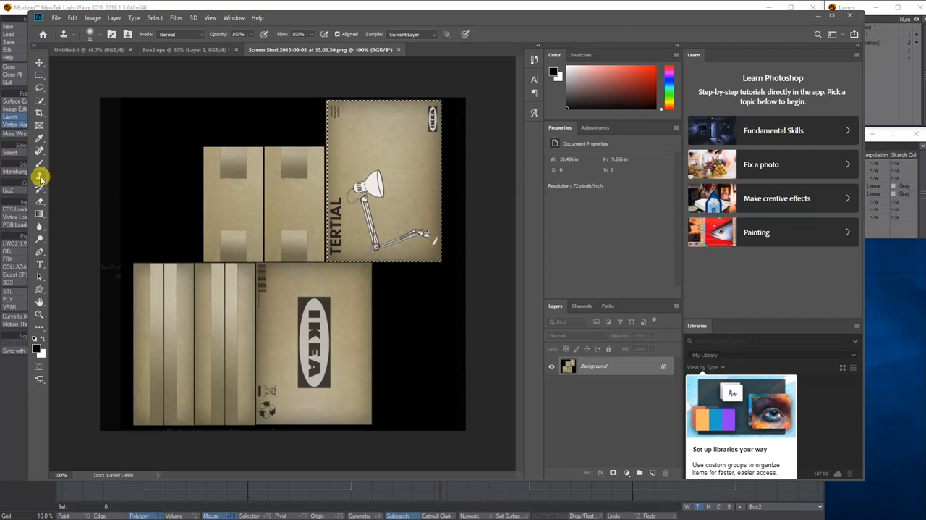
right_click(41, 178)
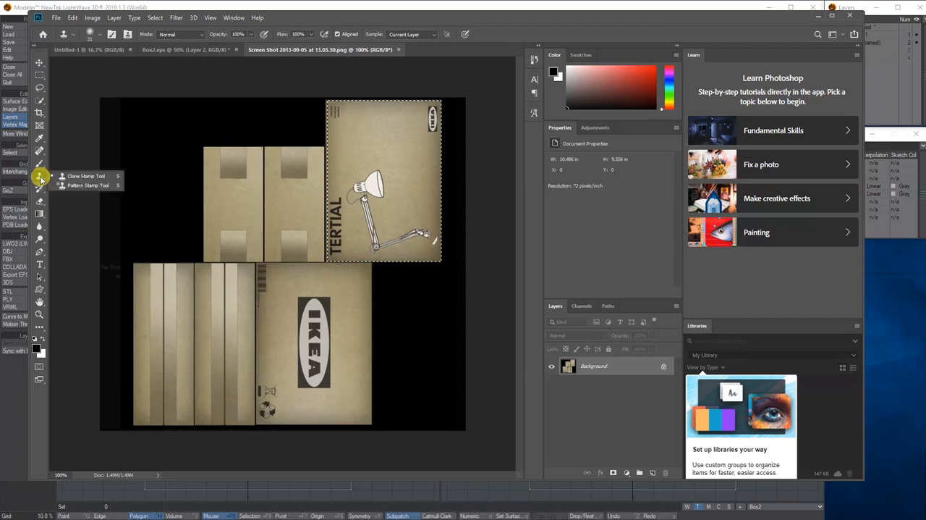
click(79, 178)
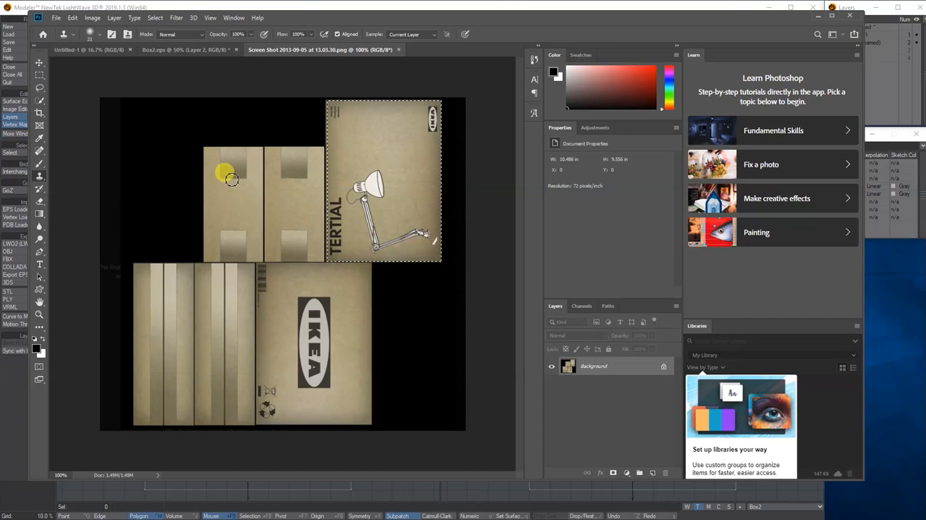
drag(232, 178, 256, 178)
alt+click(241, 194)
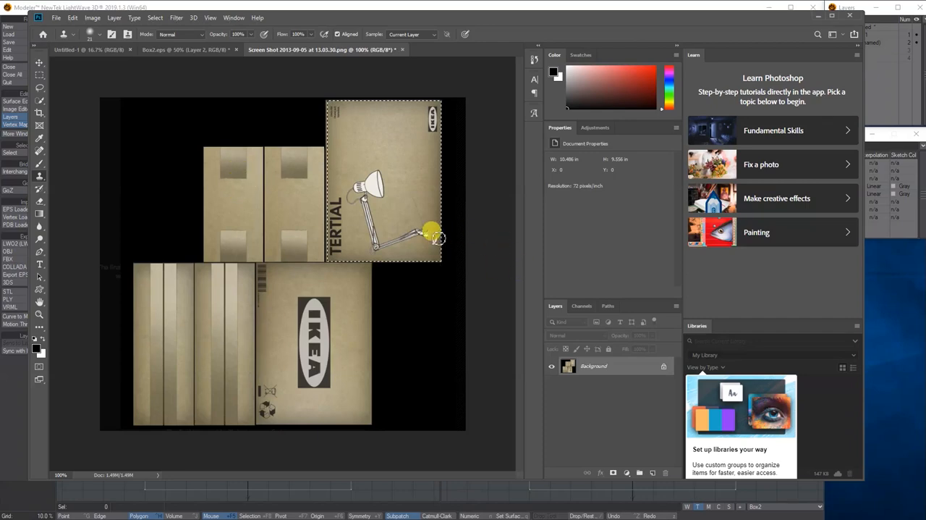
key(ctrl+d)
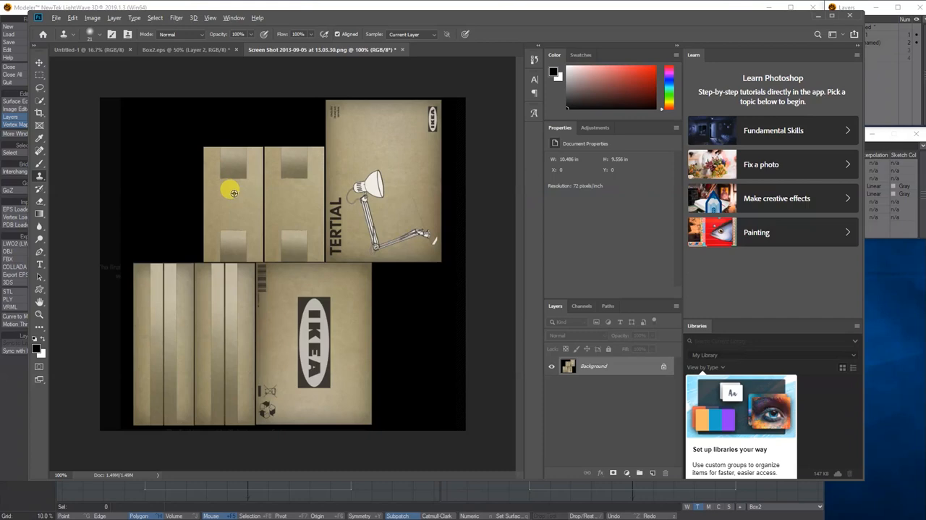
alt+click(234, 193)
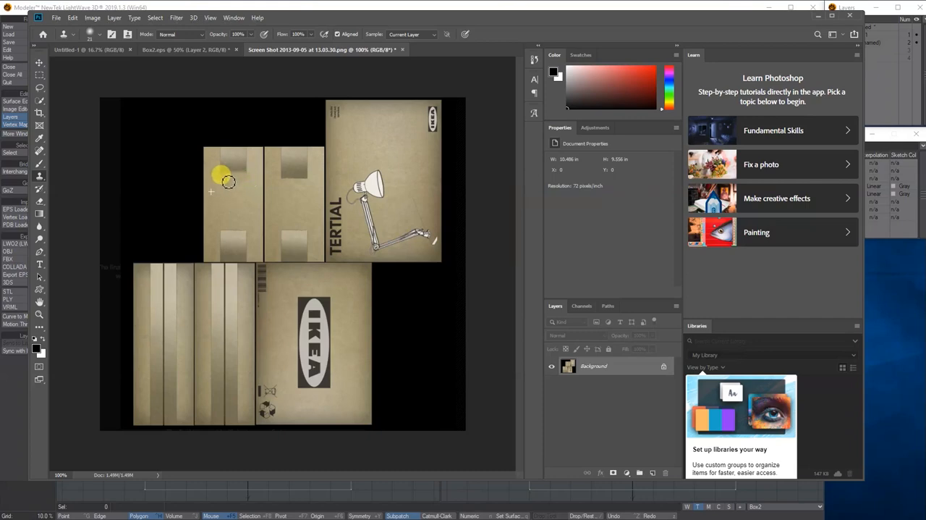
mouse_move(247, 192)
mouse_down()
mouse_move(236, 179)
mouse_move(247, 173)
mouse_up()
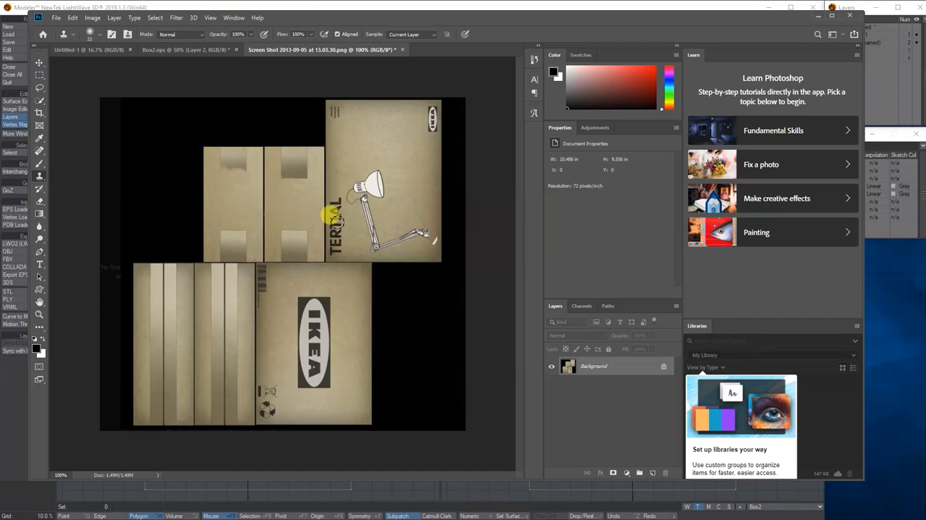
- In Box2.eps, hide the UV outline Layer 1 and save the texture as a JPEG named Box2-UV in the images folder
click(186, 50)
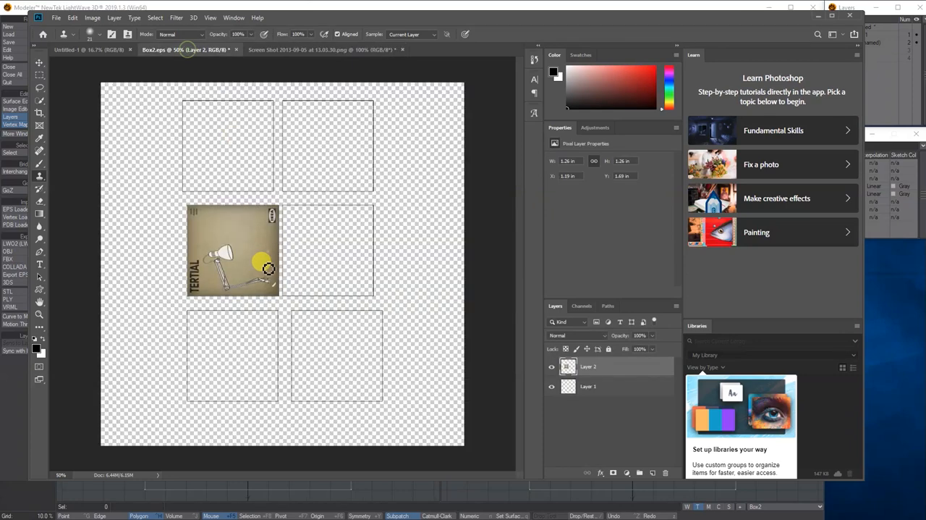
click(283, 49)
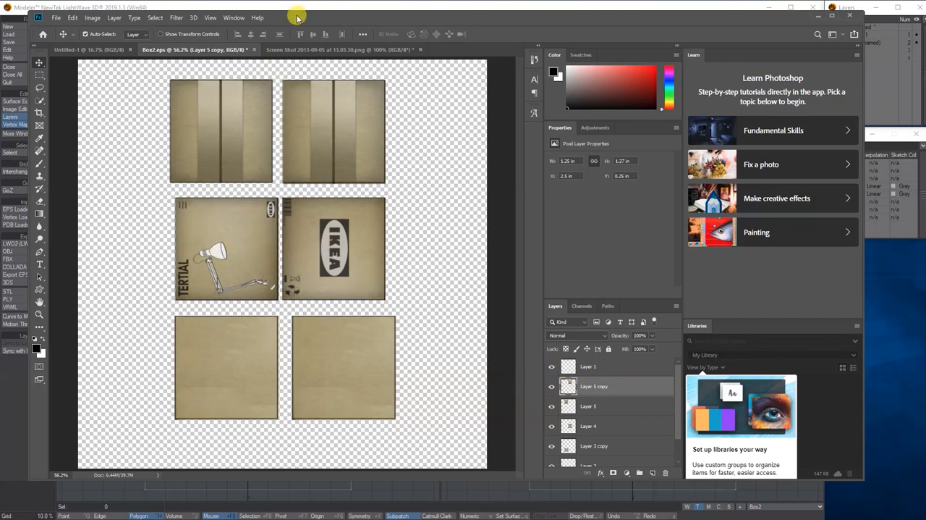
click(552, 367)
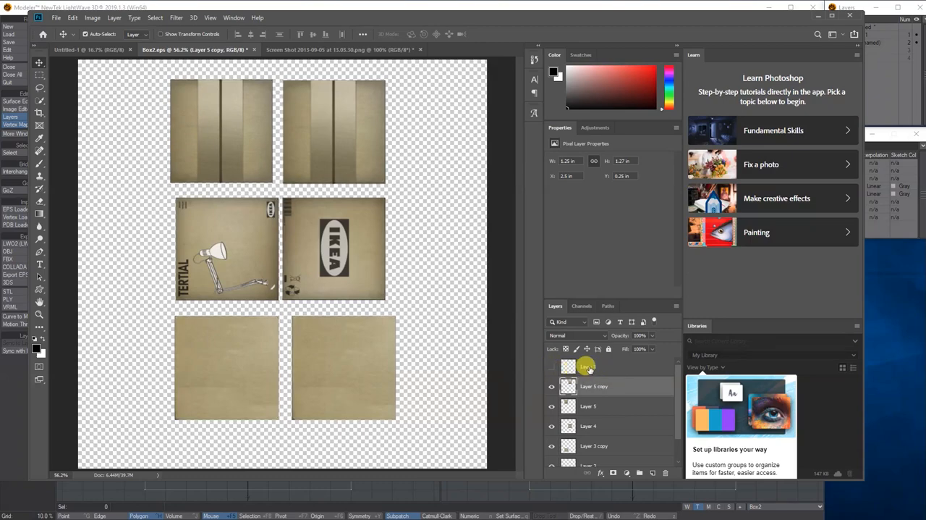
click(55, 18)
click(72, 125)
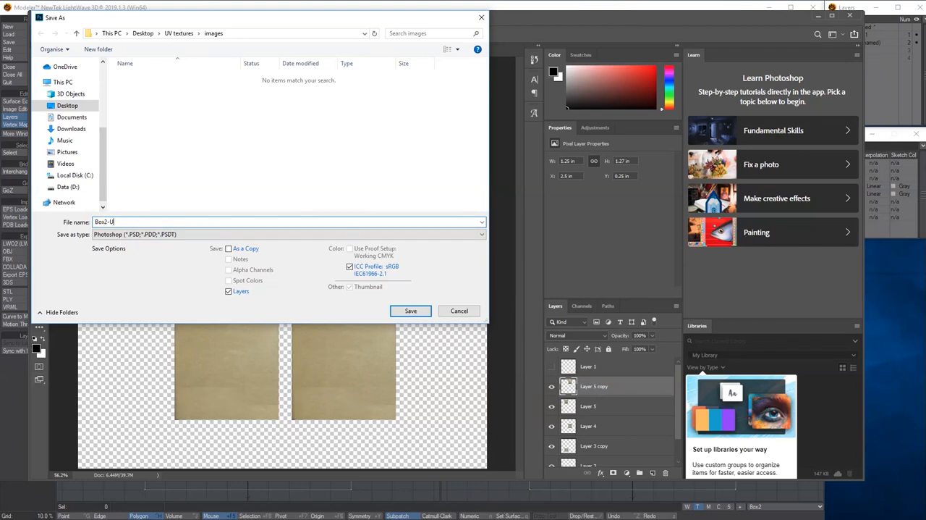
click(160, 234)
click(214, 303)
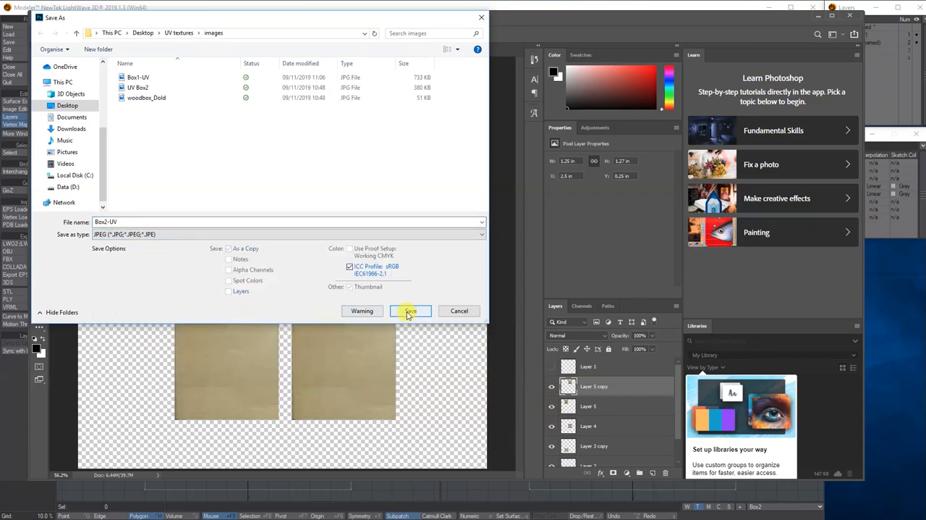
click(408, 310)
click(283, 160)
click(502, 19)
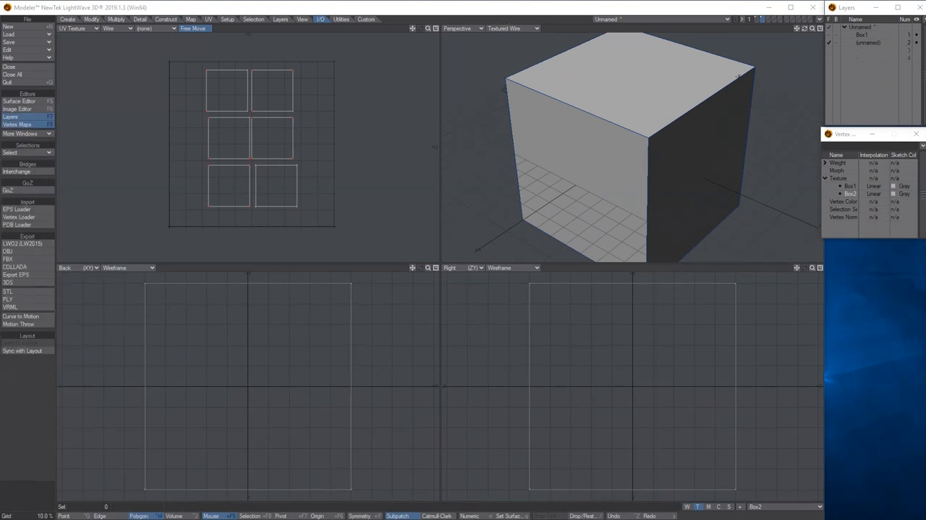
- Switch to LightWave Modeler and assign the second box a new surface named Box2-UV
click(210, 8)
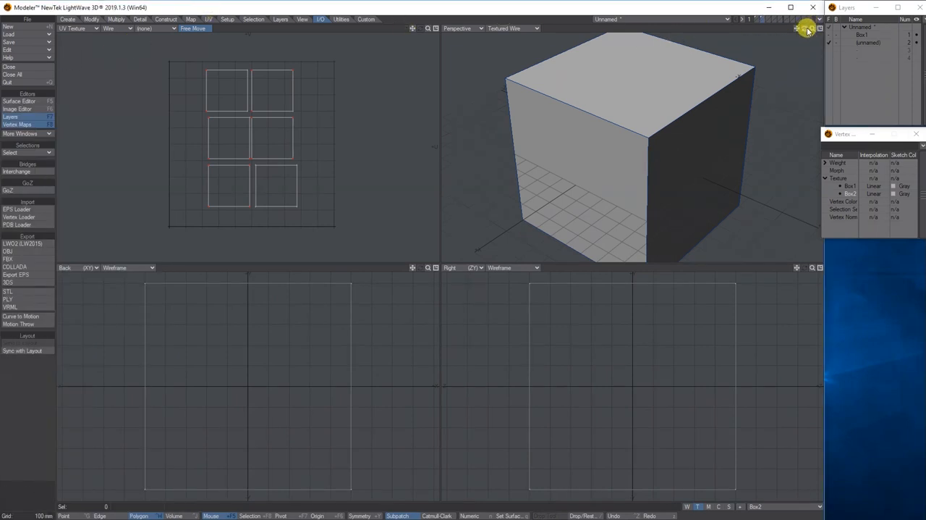
key(a)
key(q)
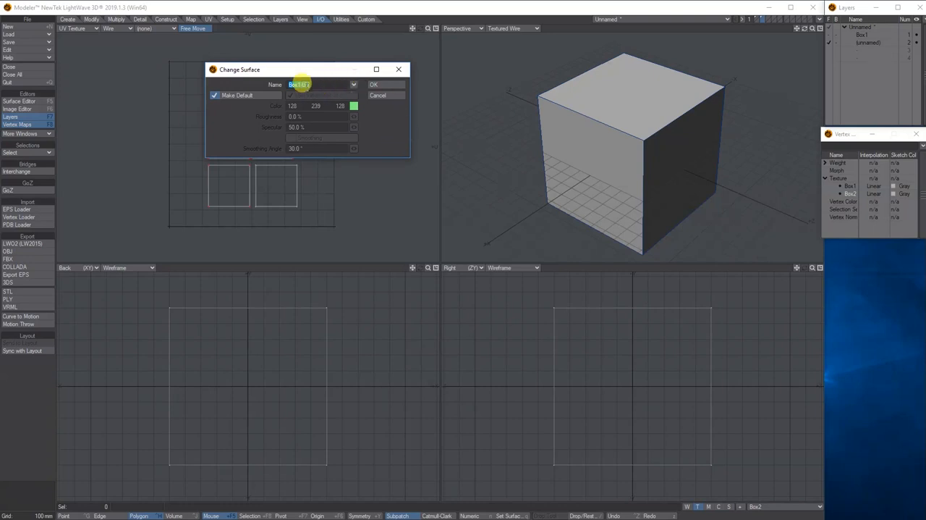
click(299, 85)
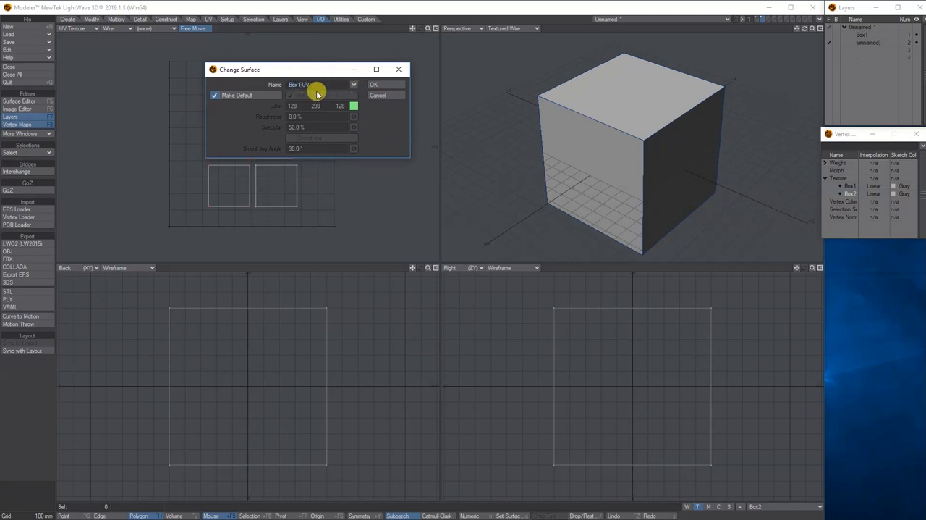
text(2-)
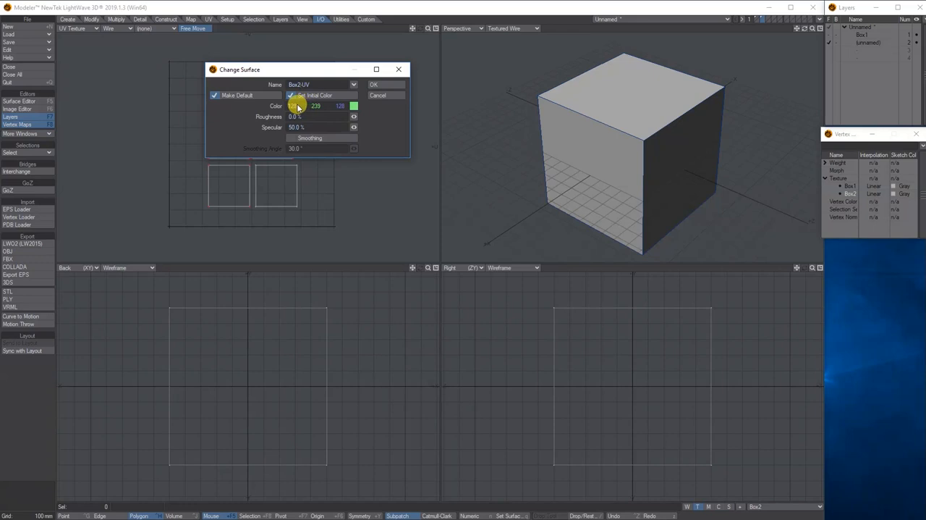
click(373, 85)
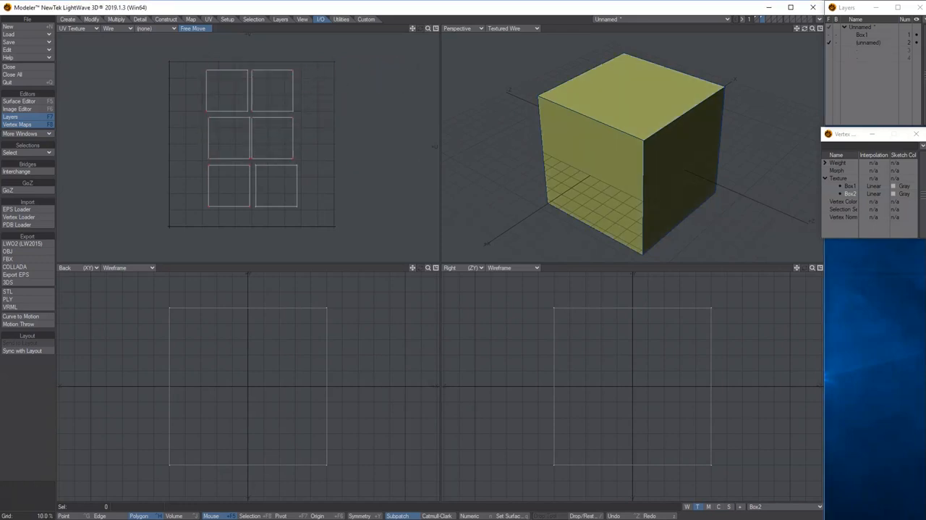
- Add an Image node to the Box2-UV surface's node graph and connect its Color output to the Principled BSDF Color input
click(21, 101)
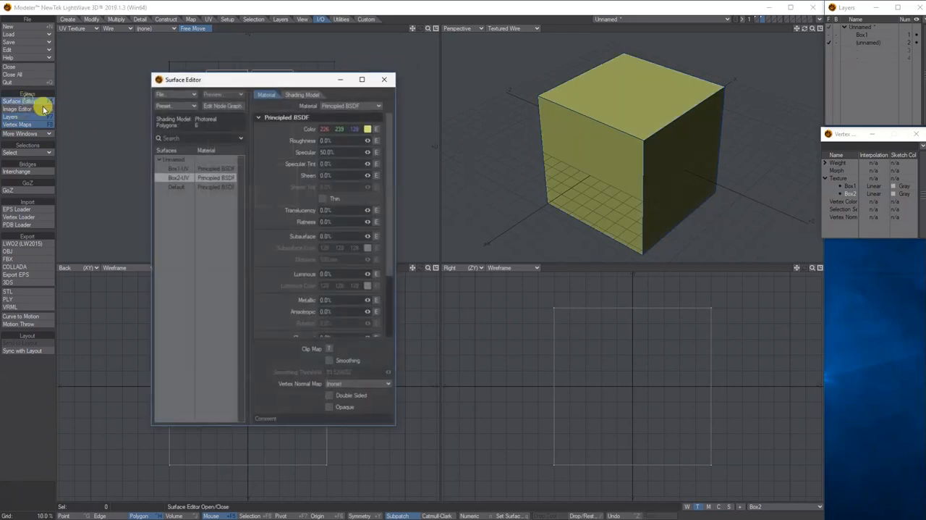
double_click(219, 180)
drag(330, 174, 365, 179)
click(136, 123)
mouse_move(136, 124)
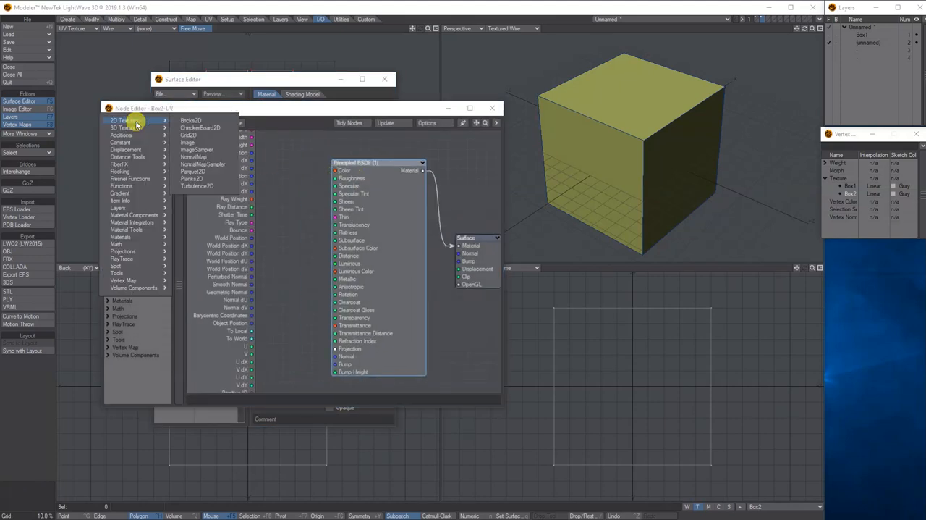
click(191, 141)
drag(343, 226, 335, 170)
- Load Box2-UV.jpg from the images folder into the Image node
double_click(259, 182)
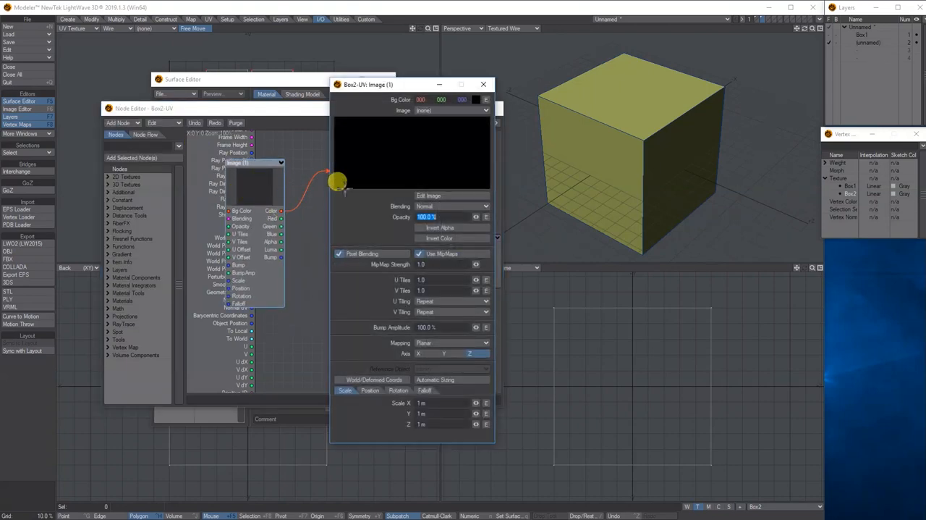
click(429, 110)
click(424, 124)
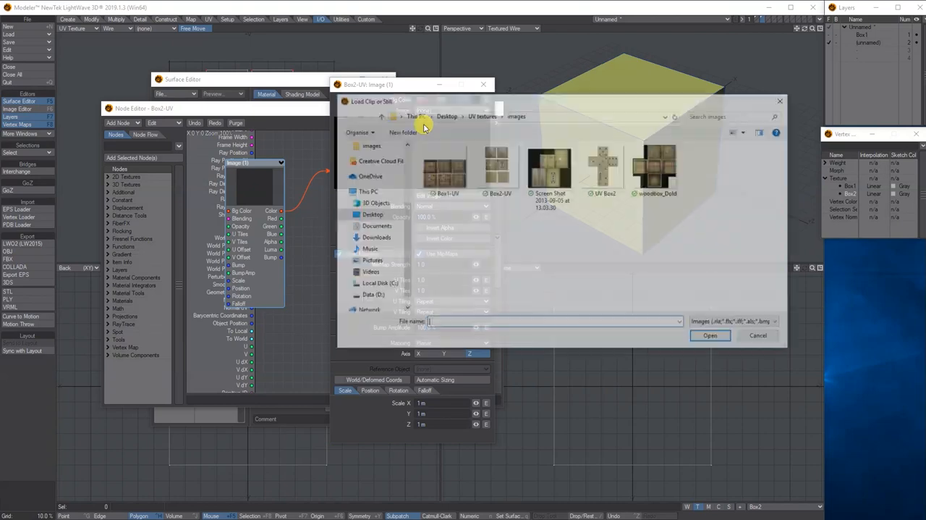
click(498, 176)
click(712, 335)
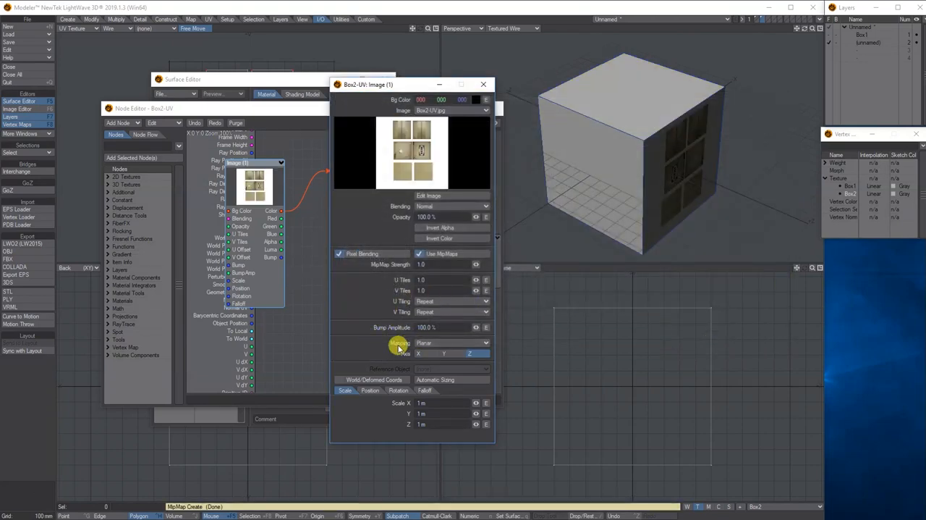
- Set the Image node's mapping to UV Map, using the Box2 map
click(430, 343)
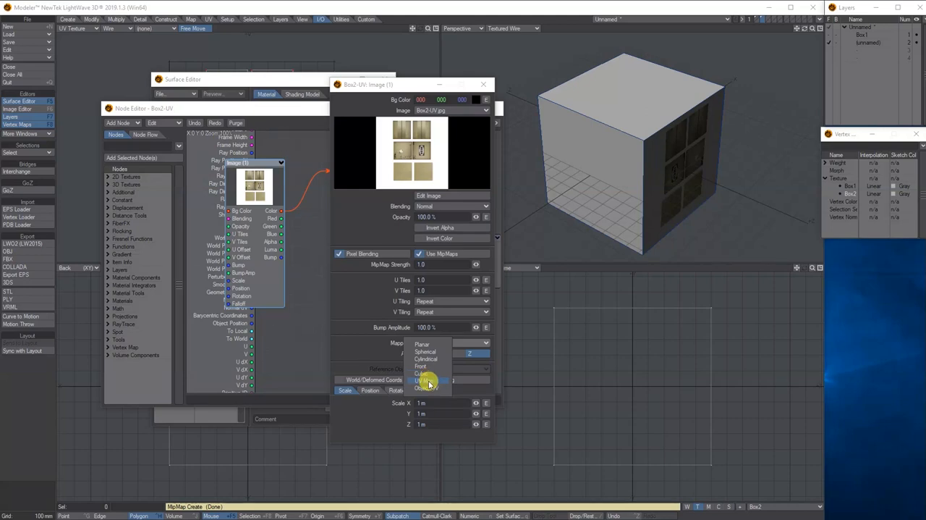
click(427, 381)
click(421, 353)
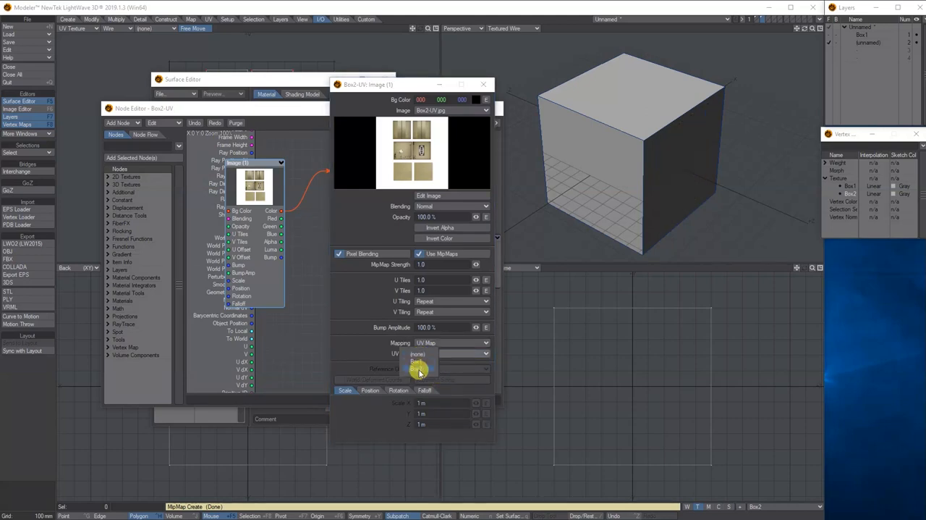
click(419, 371)
- Select the box's TERTIAL lamp face in the perspective view and close the image, node and surface editors
drag(804, 28, 805, 29)
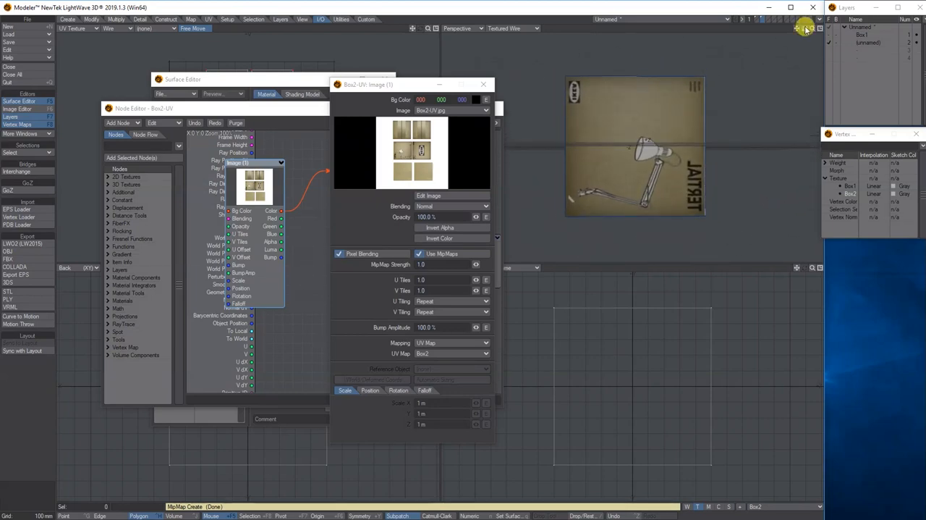
click(645, 86)
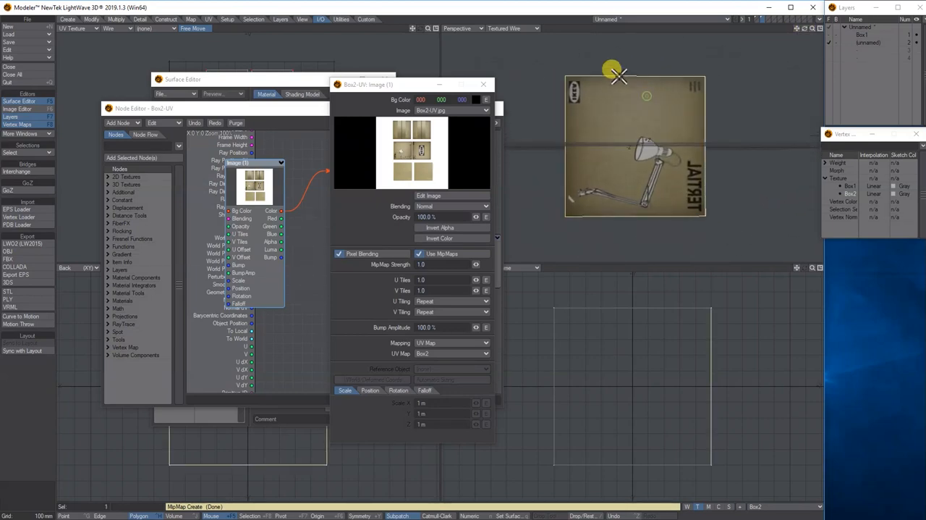
click(487, 85)
click(490, 107)
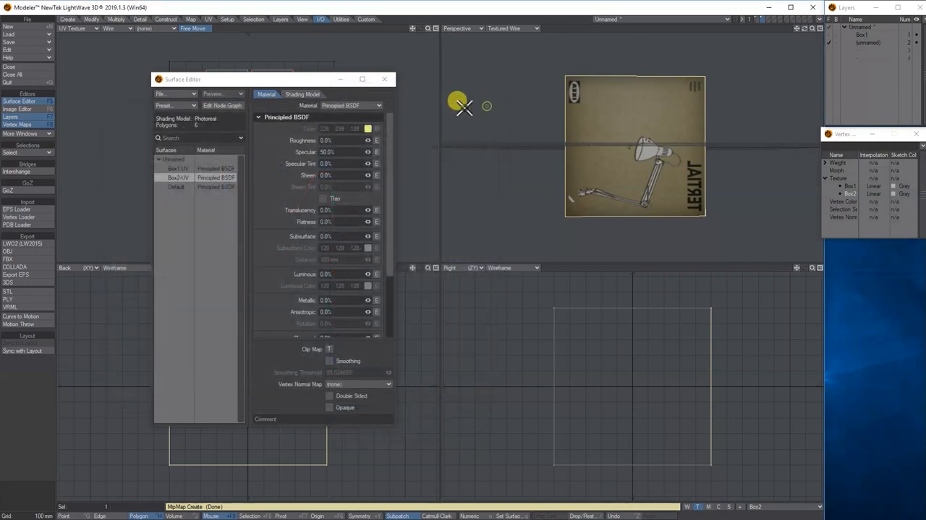
click(385, 79)
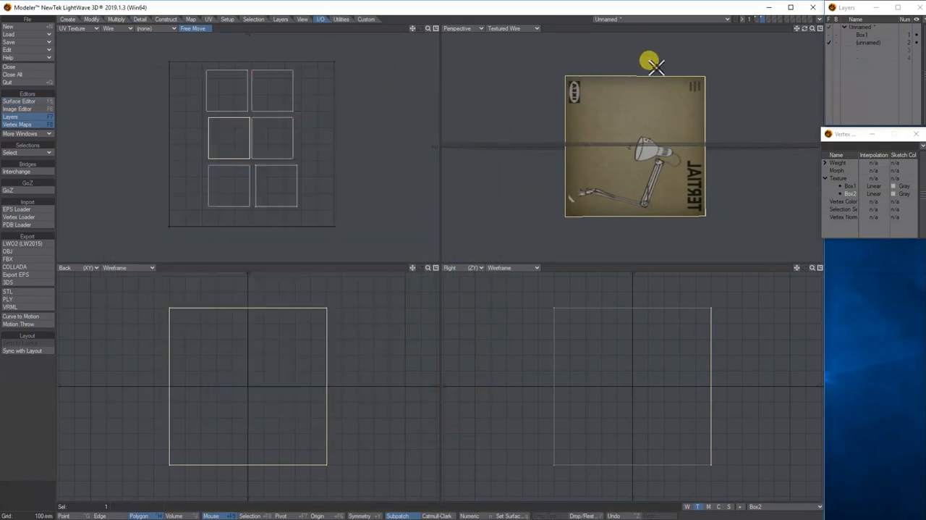
- Flip the selected lamp face's UVs in the V direction
drag(804, 28, 812, 52)
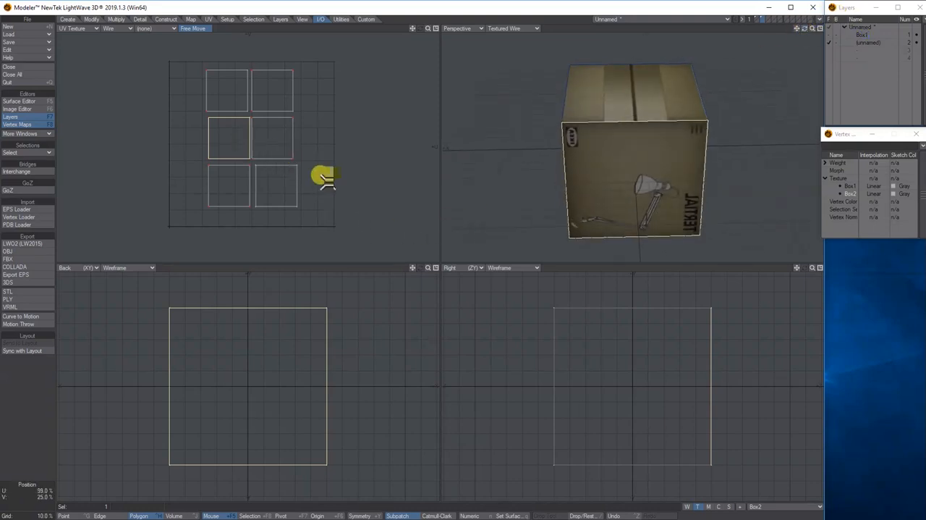
click(209, 18)
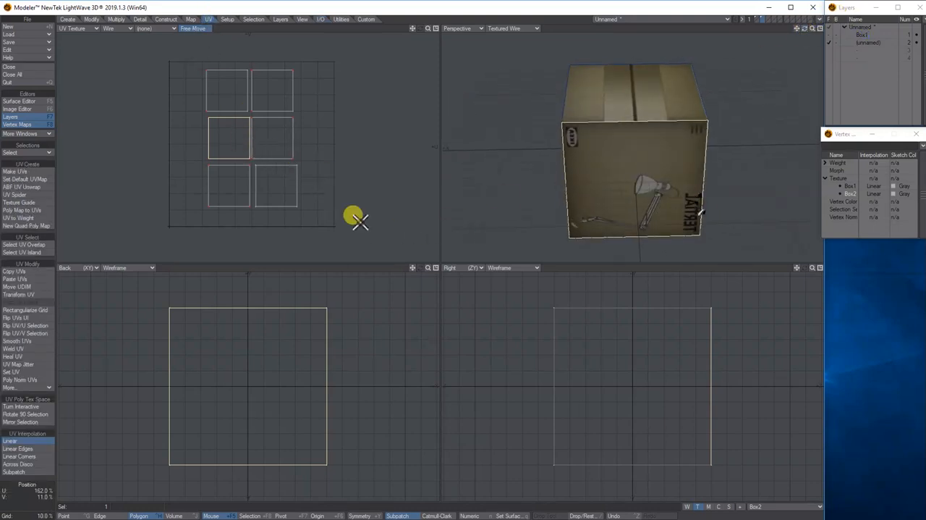
click(22, 326)
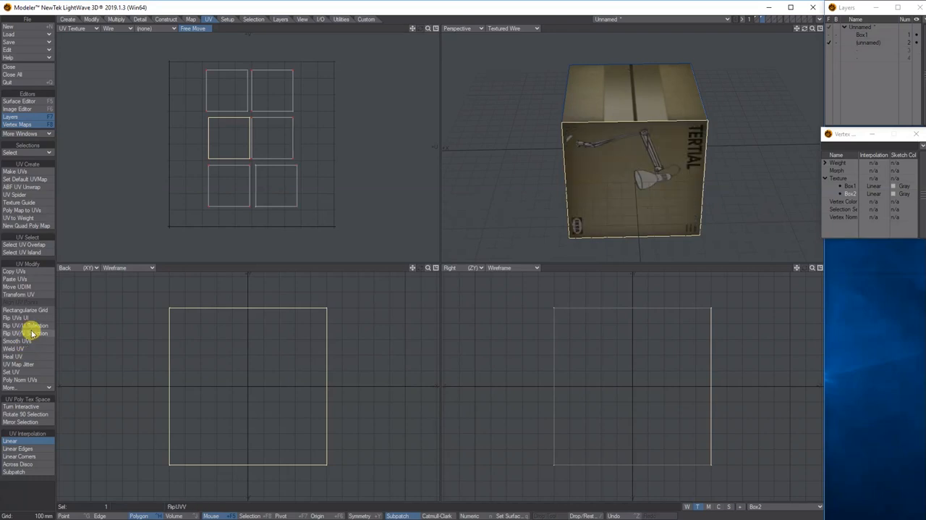
- Try stretching the textured box taller and narrower in the Back and Right views, and undo both stretches
drag(804, 28, 810, 6)
drag(804, 28, 748, 15)
click(227, 123)
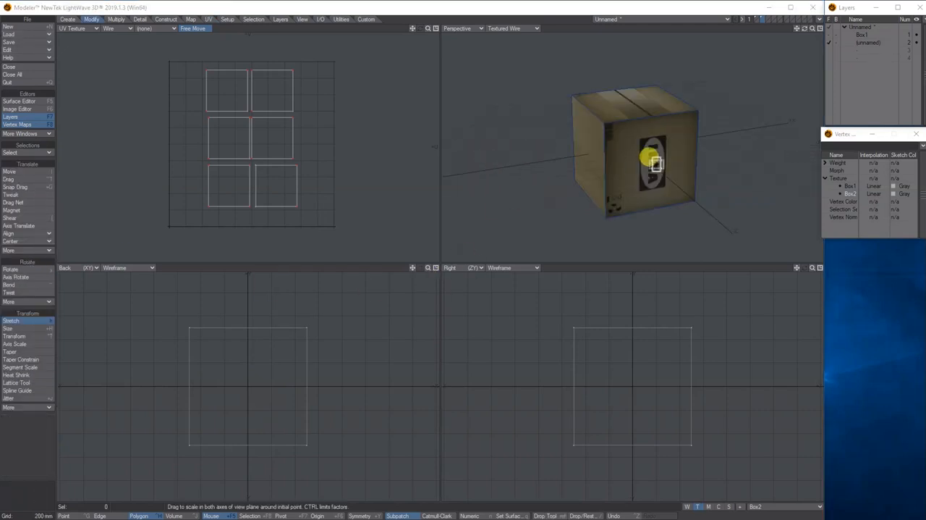
drag(806, 34, 774, 29)
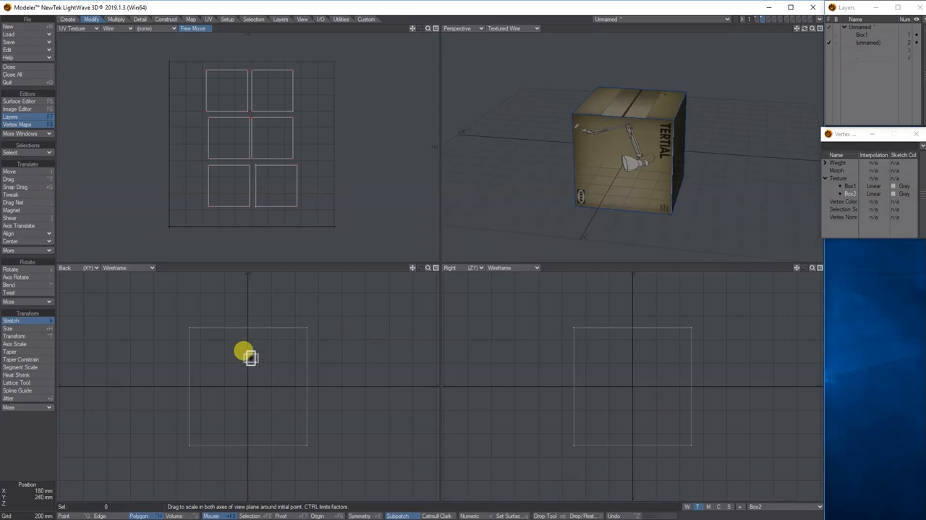
drag(249, 378, 244, 341)
drag(676, 366, 667, 367)
mouse_move(803, 29)
mouse_down()
mouse_move(779, 31)
mouse_move(818, 11)
mouse_move(782, 22)
mouse_move(815, 33)
mouse_move(805, 30)
mouse_up()
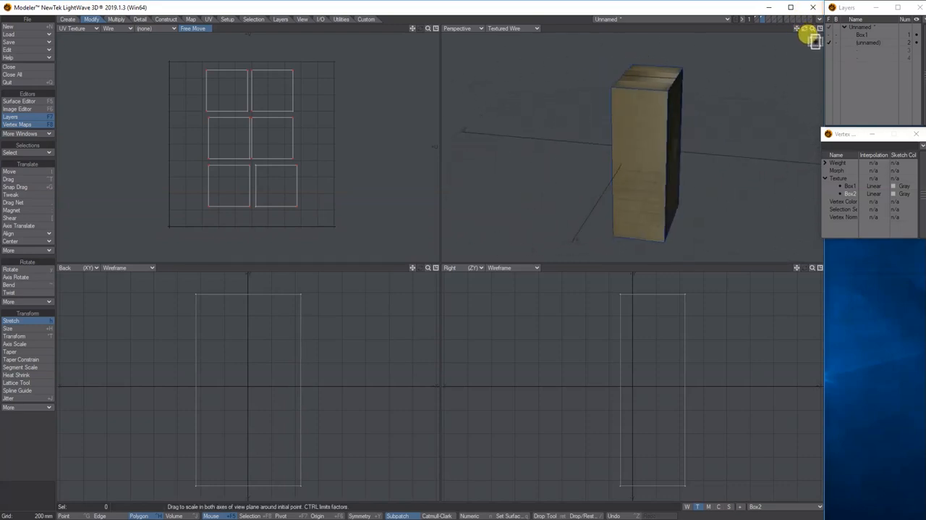
key(ctrl+z)
key(ctrl+z)
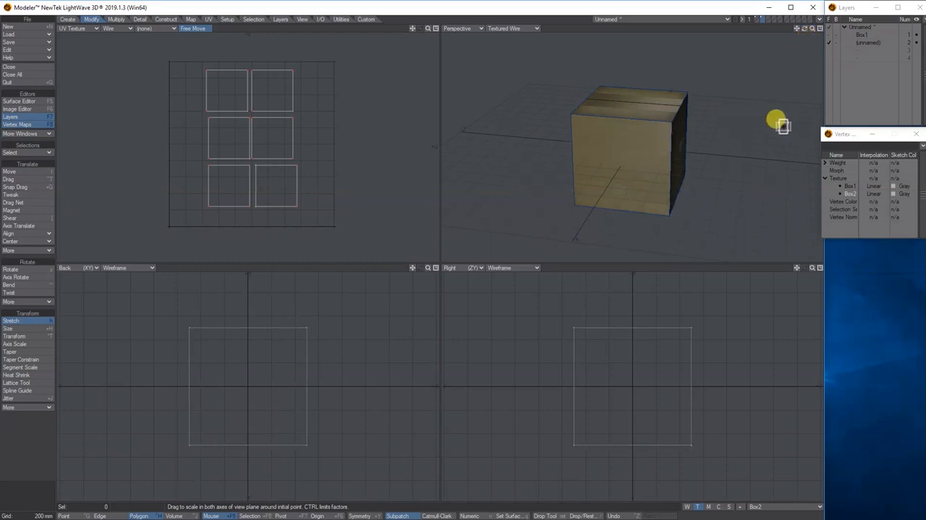
- Make the empty third layer active and create a default-sized box in it
double_click(866, 43)
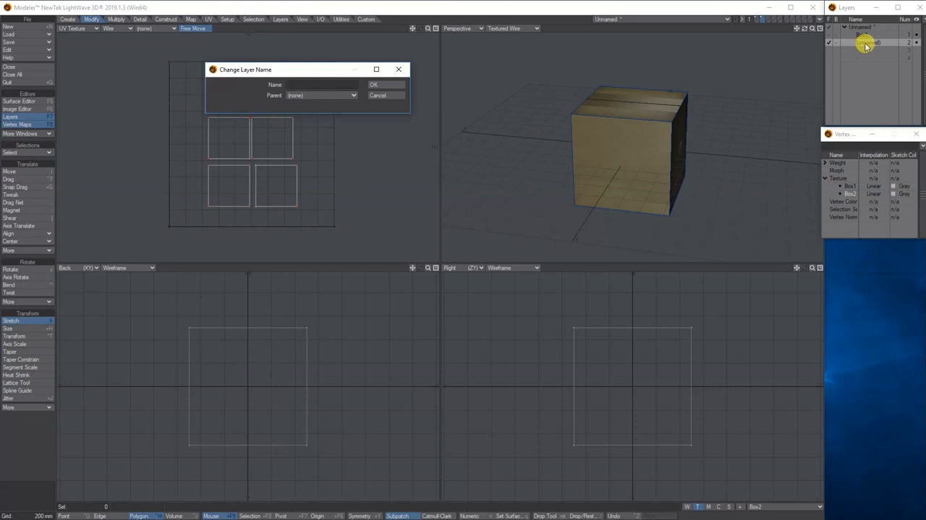
click(396, 85)
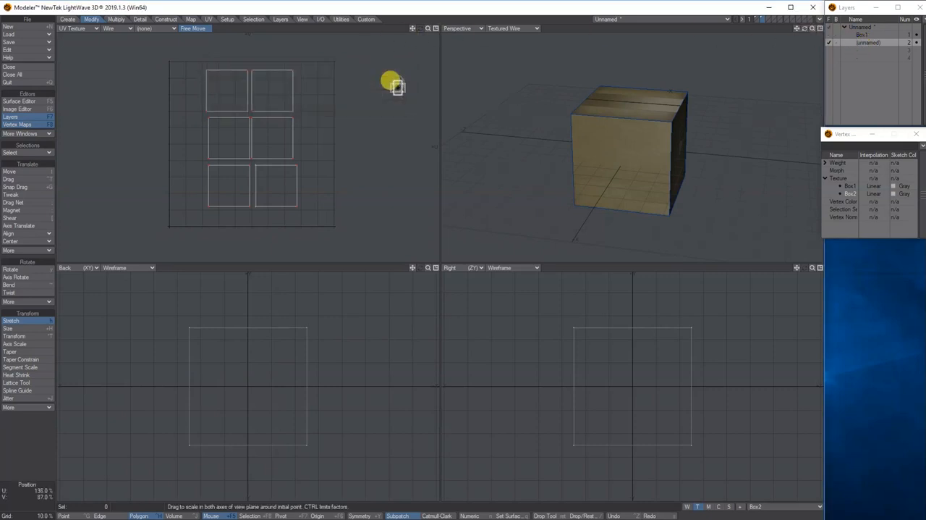
click(866, 49)
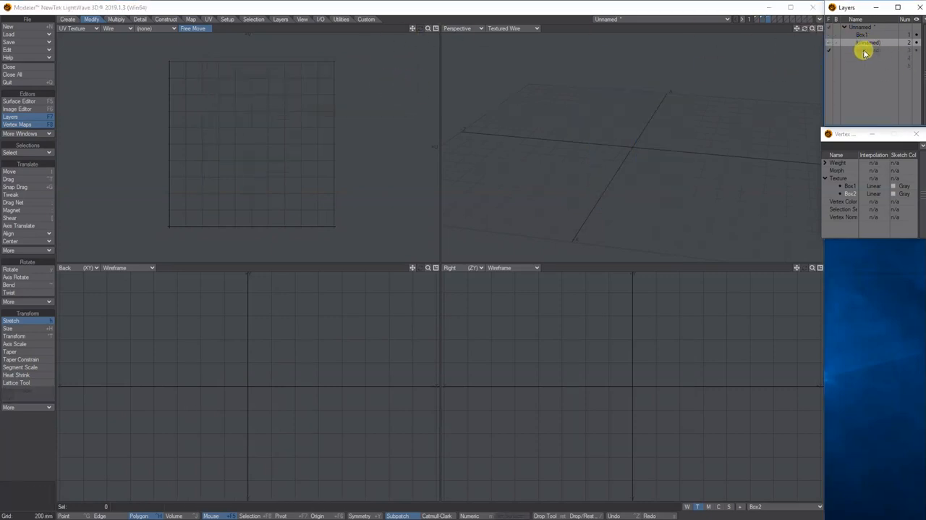
click(67, 20)
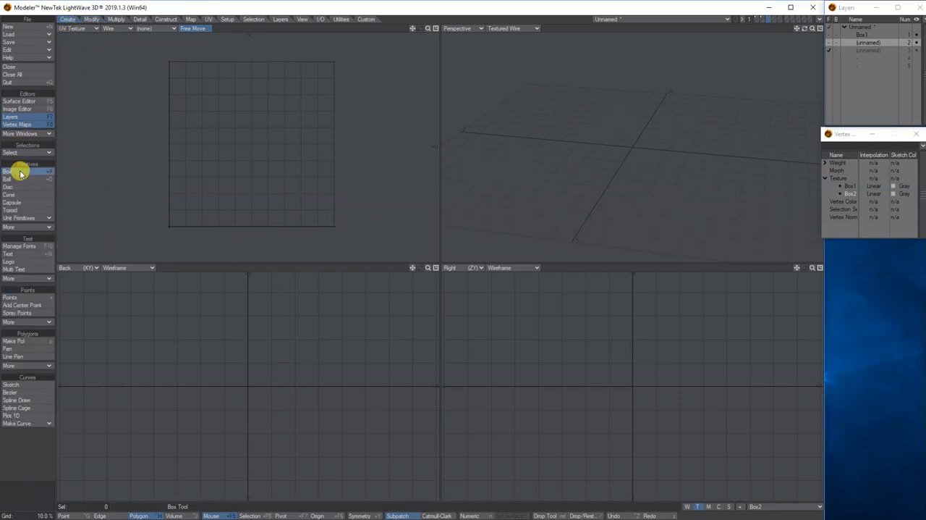
key(n)
click(553, 58)
key(space)
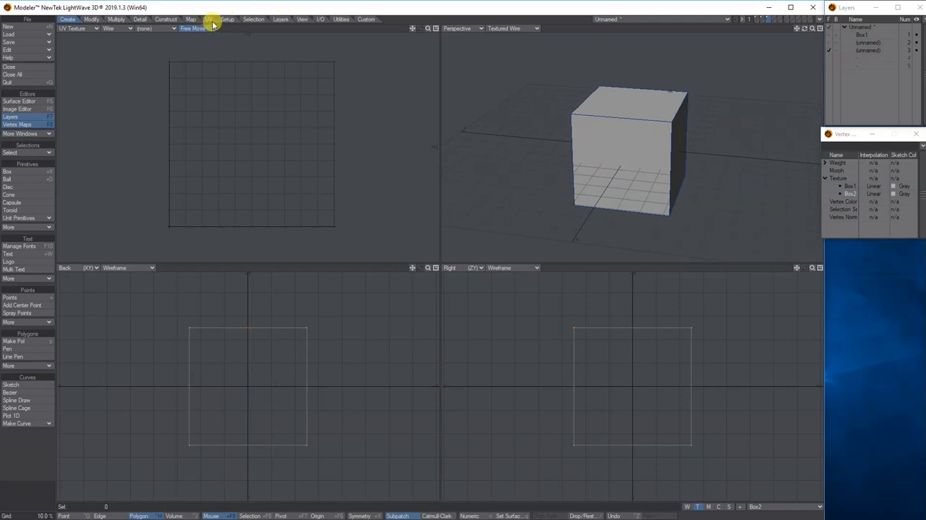
- Switch to edge selection and select three edges around one side face of the new cube
click(210, 20)
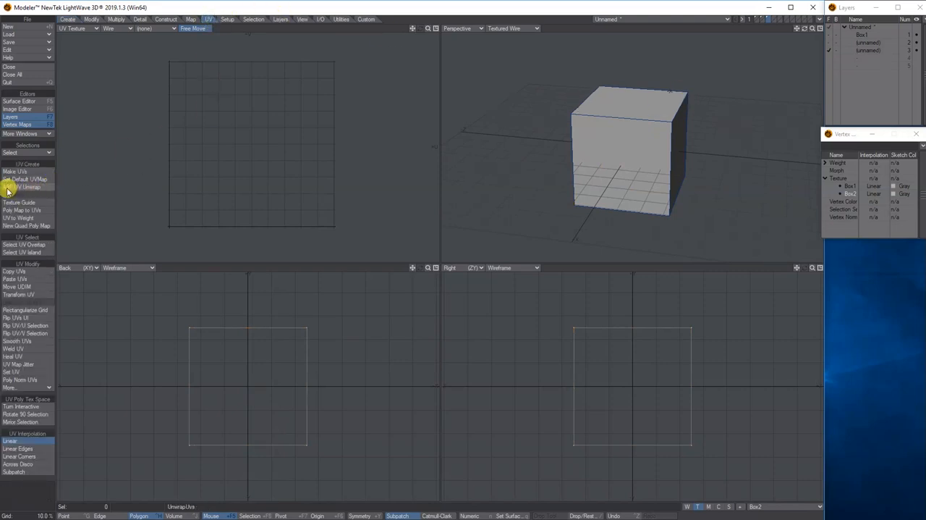
drag(805, 29, 631, 114)
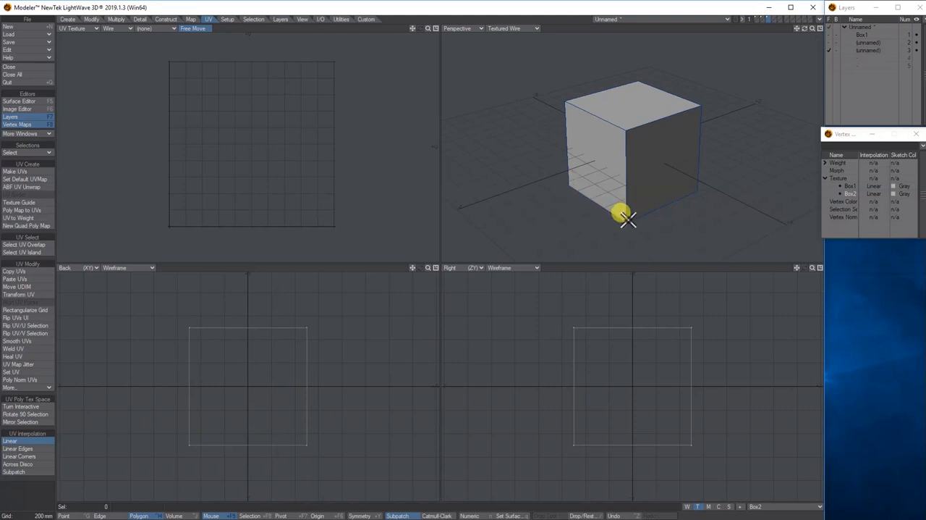
mouse_move(805, 31)
mouse_down()
mouse_move(780, 46)
mouse_move(779, 65)
mouse_move(758, 72)
mouse_move(766, 78)
mouse_move(804, 31)
mouse_up()
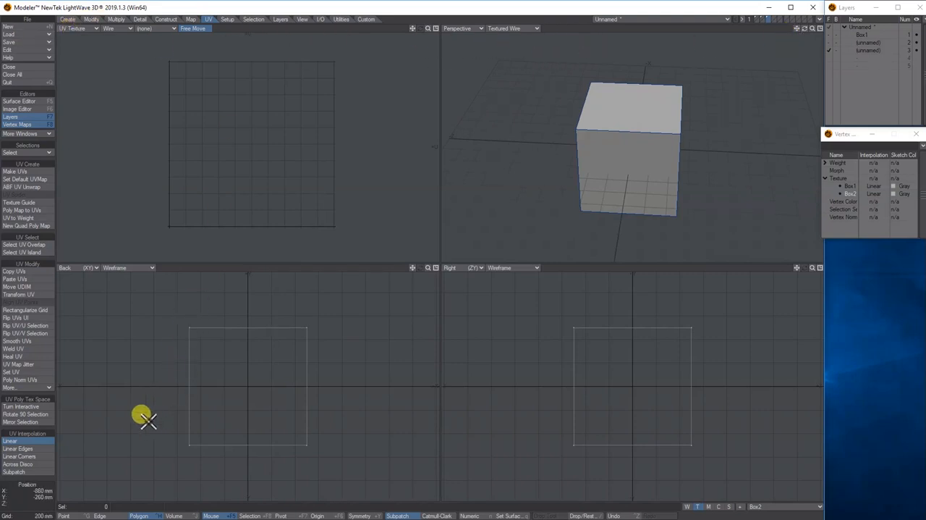
click(107, 513)
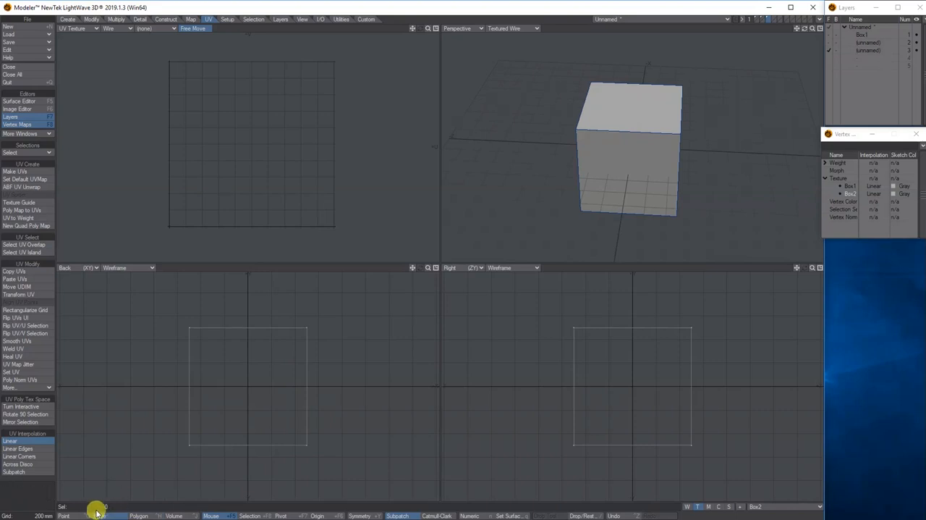
click(619, 133)
drag(801, 33, 734, 76)
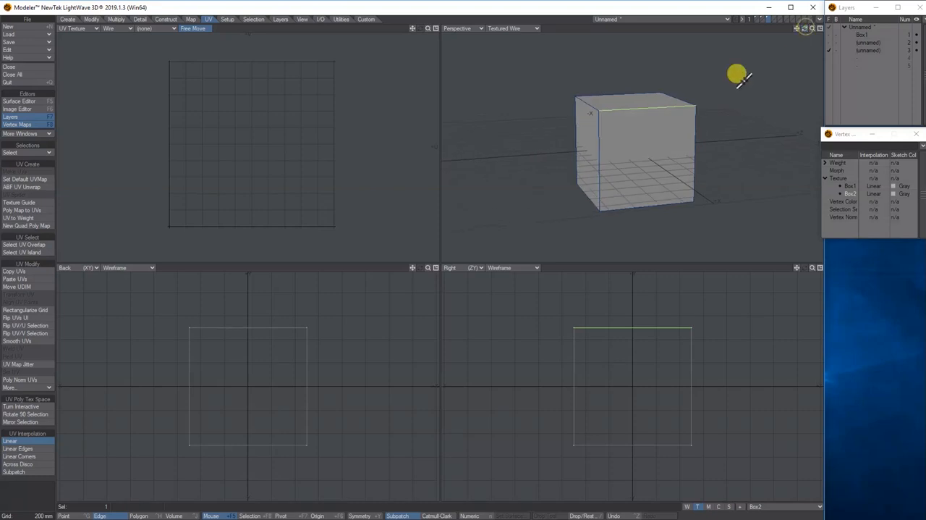
click(599, 141)
click(628, 207)
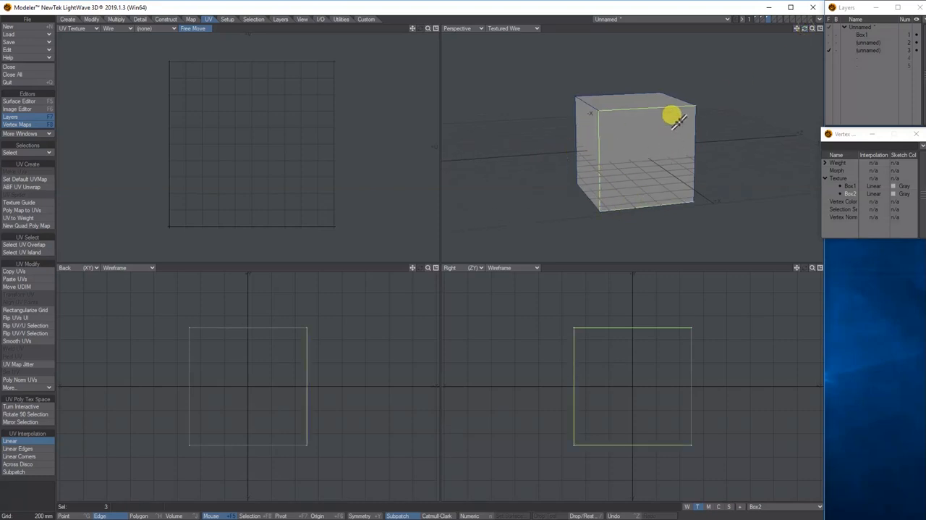
- Extend the selection to seven seam edges and unwrap the cube with ABF UV Unwrap
drag(807, 29, 760, 61)
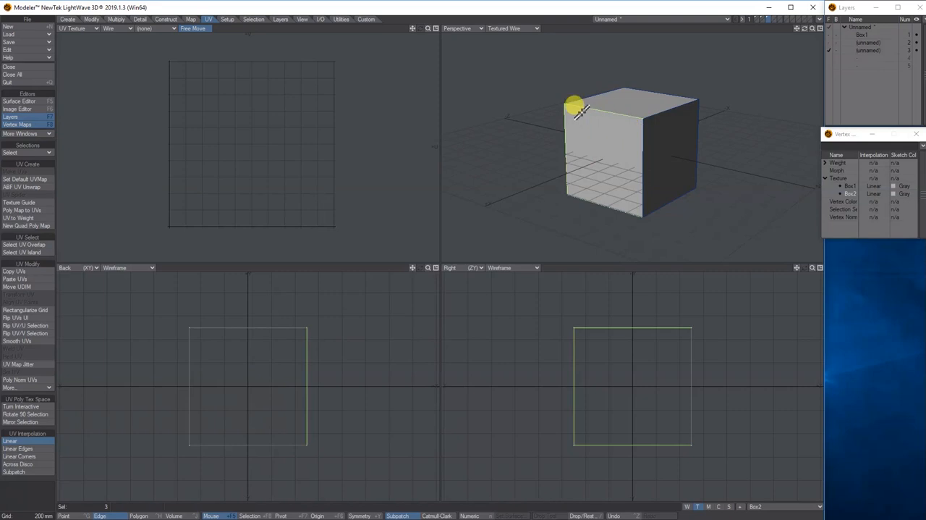
drag(806, 31, 644, 118)
click(688, 143)
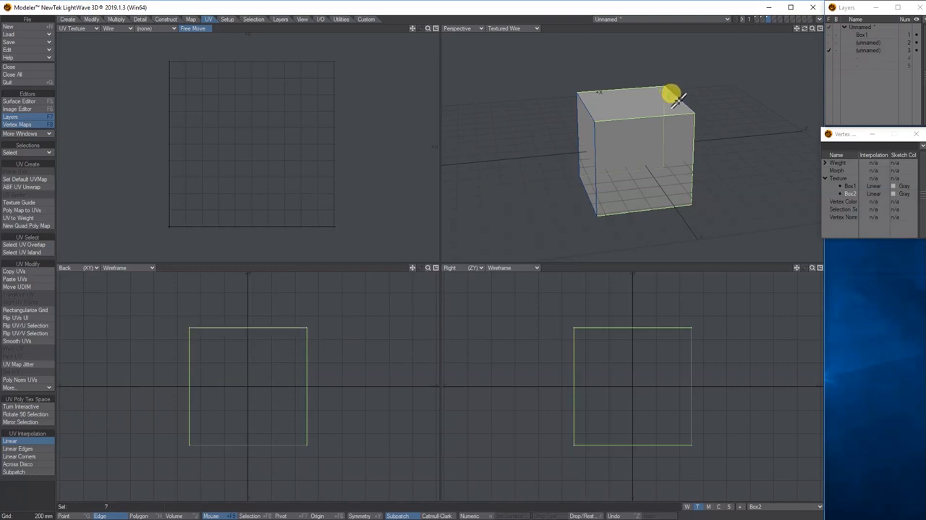
drag(805, 29, 746, 91)
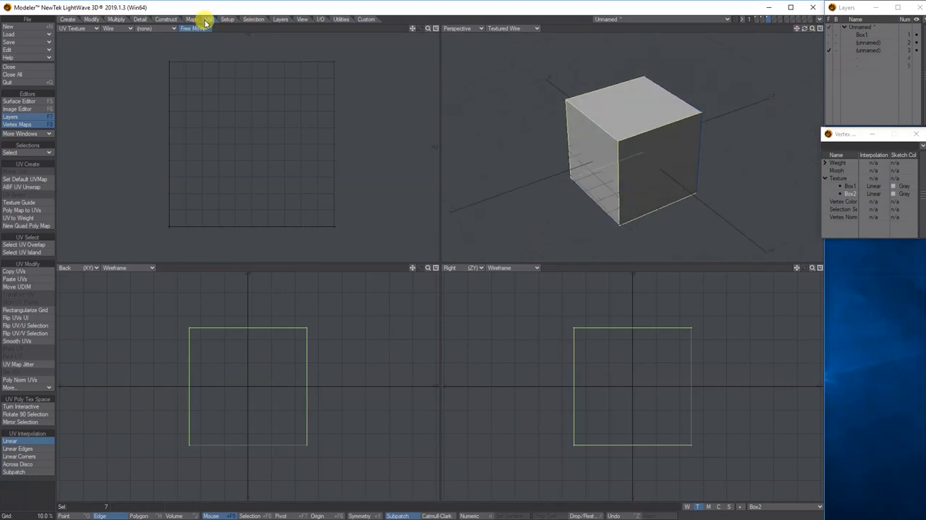
click(22, 187)
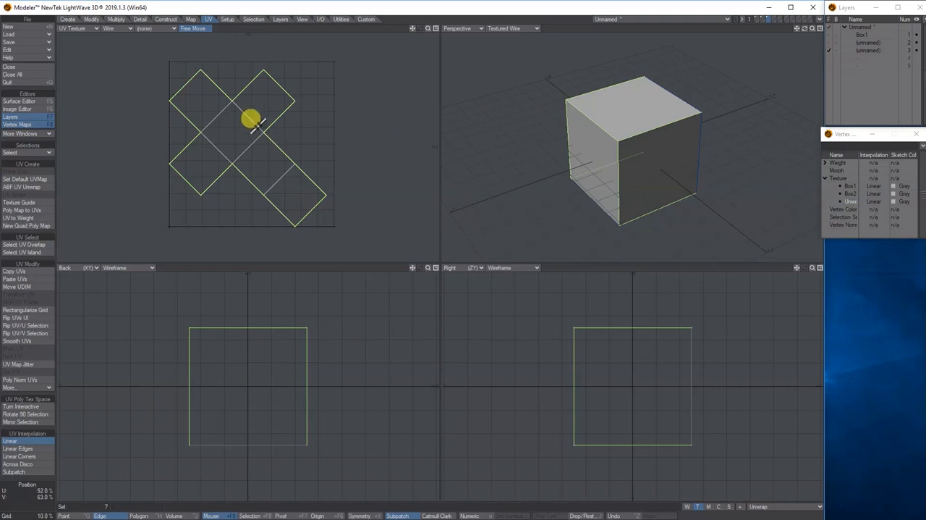
- Select the cube's faces in the perspective view to examine which square of the unwrapped UV layout each one matches, and clear the selection
key(ctrl+h)
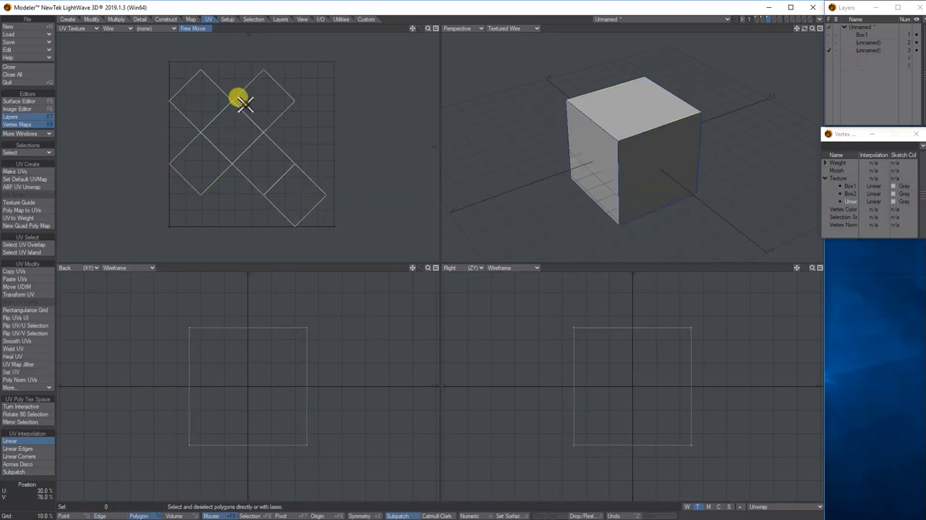
click(623, 105)
click(594, 139)
click(634, 116)
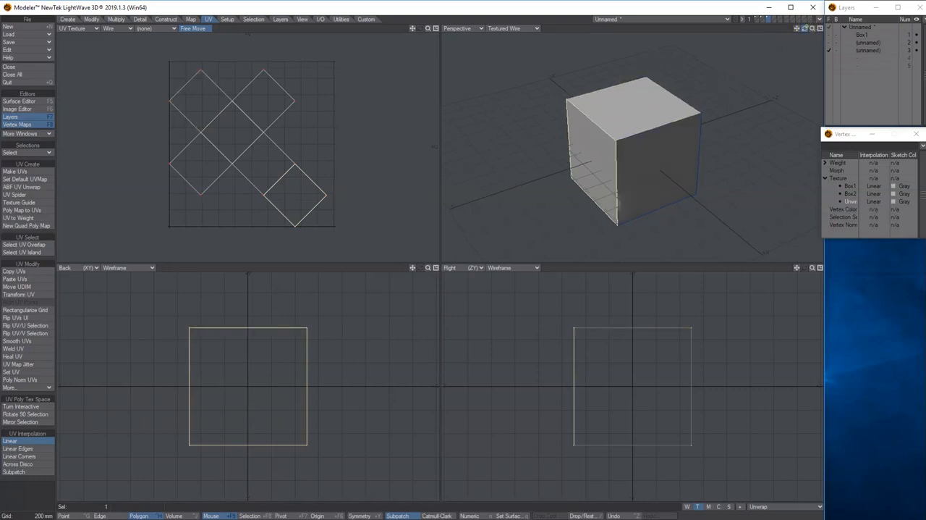
drag(804, 28, 738, 84)
shift+click(641, 111)
click(616, 110)
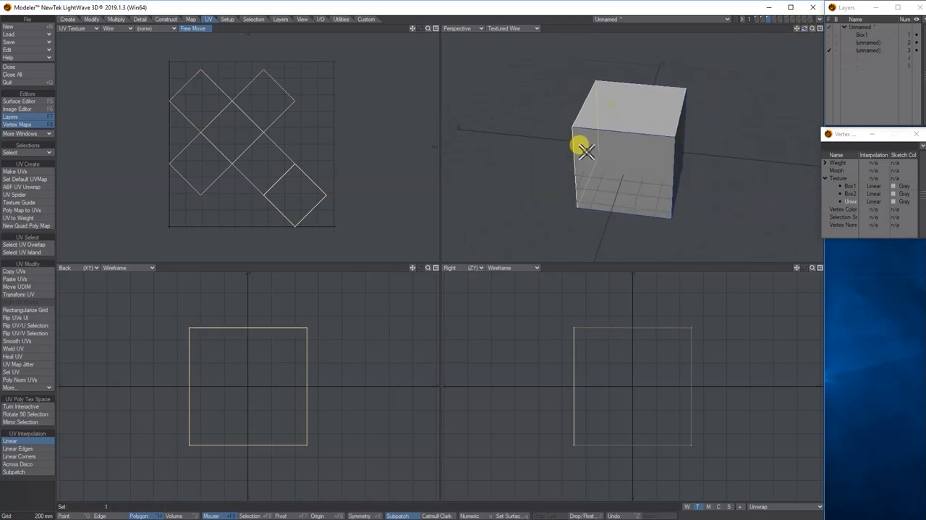
click(571, 360)
click(673, 129)
click(676, 142)
drag(804, 32, 728, 110)
click(646, 195)
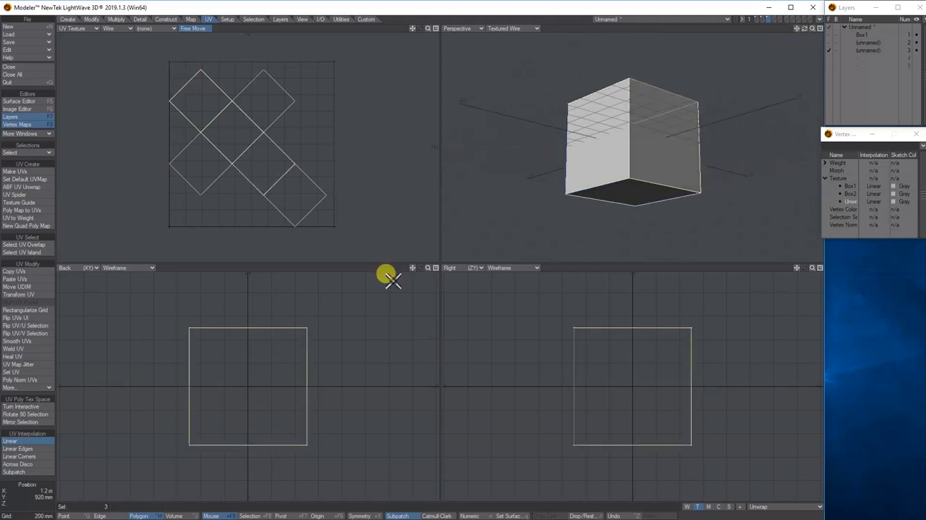
click(575, 118)
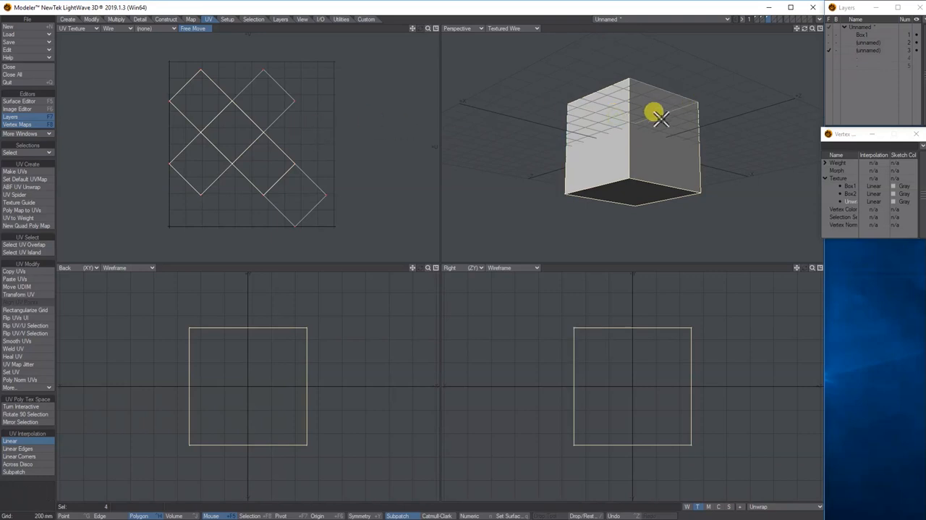
click(584, 53)
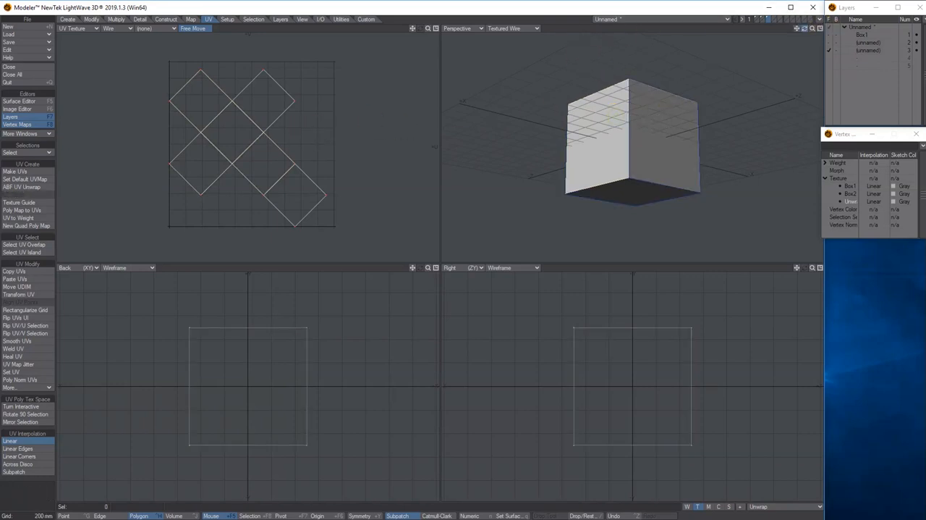
drag(803, 28, 801, 26)
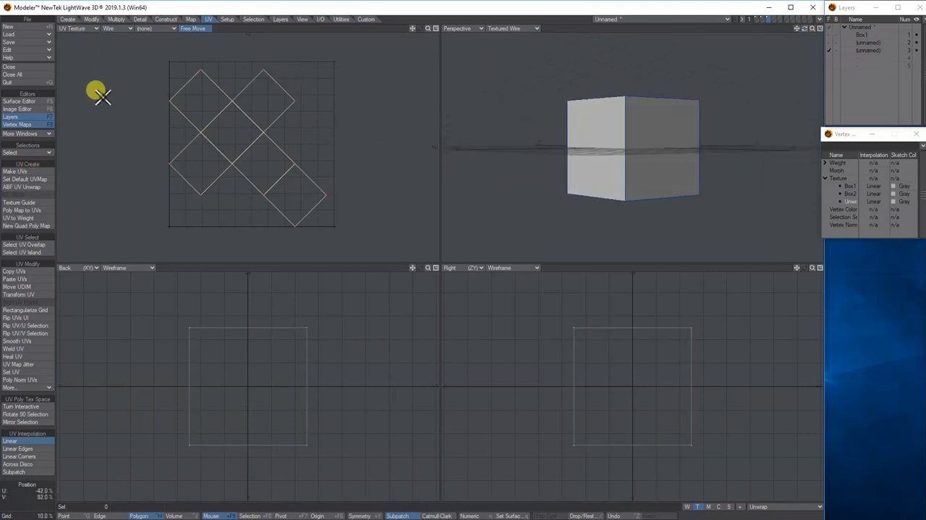
- Rotate the unwrapped UV cross by about -44 degrees to stand nearly upright
click(91, 19)
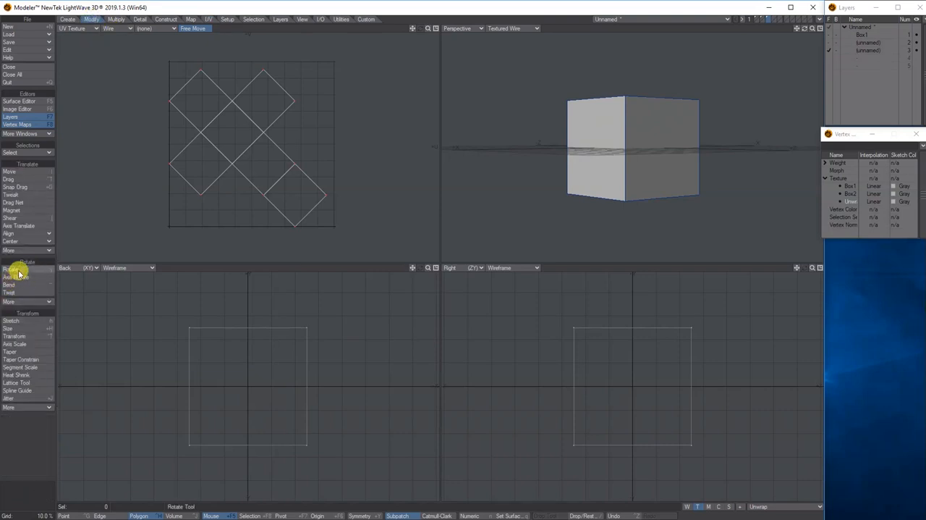
click(21, 270)
drag(232, 134, 201, 133)
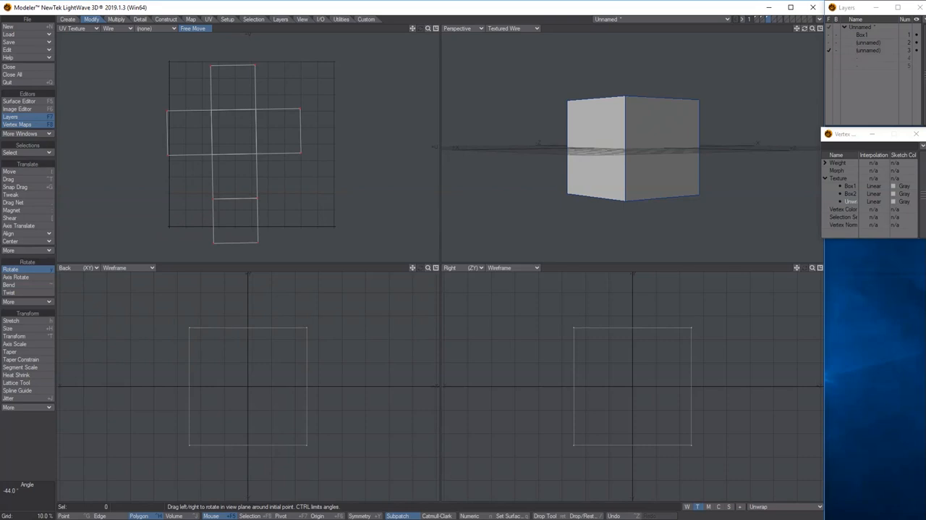
- Scale down the UV cross and move it inside the UV square
click(32, 330)
mouse_move(228, 147)
mouse_down()
mouse_move(207, 148)
mouse_move(246, 144)
mouse_up()
key(t)
scroll(287, 112, up, 3)
scroll(287, 113, down, 3)
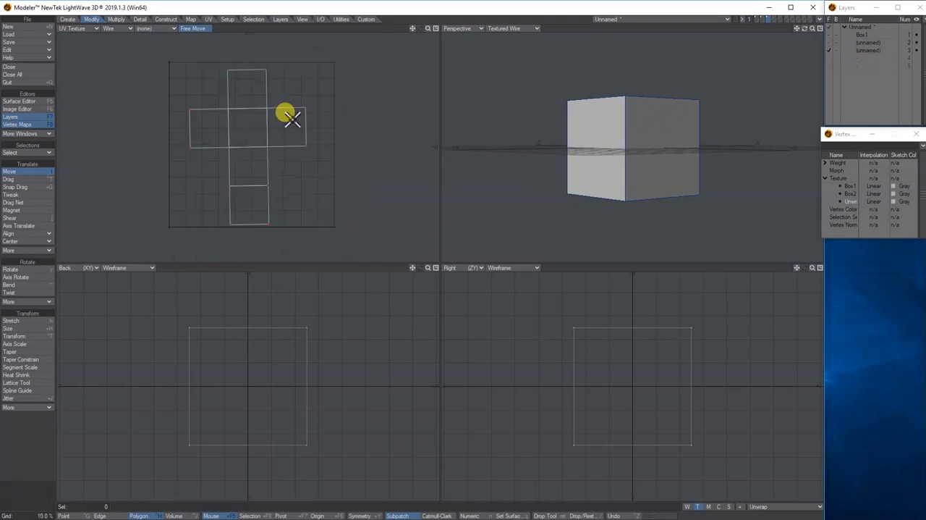
- Straighten the UV cross with a slight rotation and center it in the UV square
click(32, 270)
drag(246, 124, 244, 123)
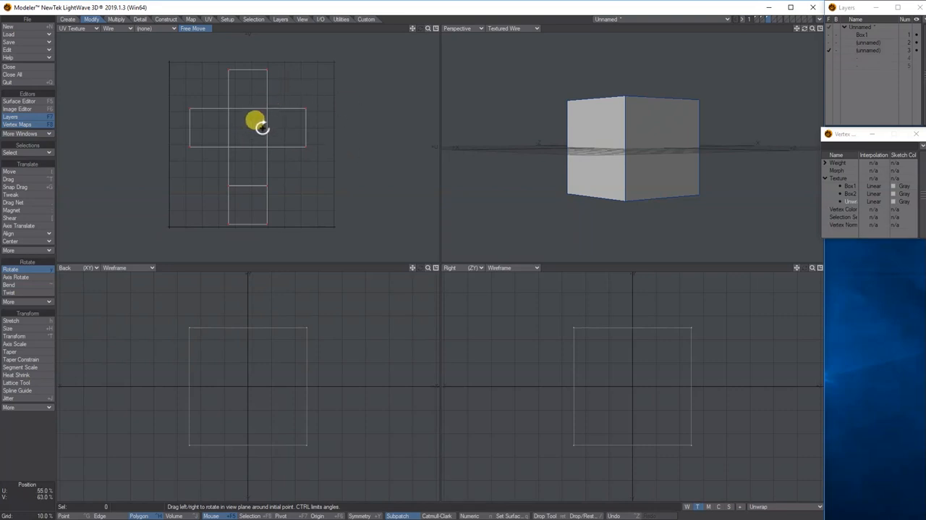
key(t)
drag(244, 129, 247, 130)
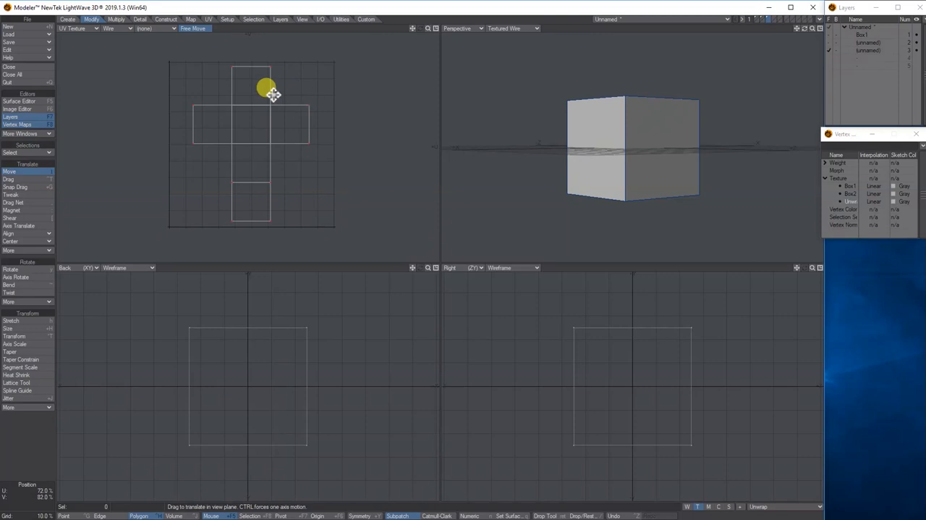
- Export the unwrapped texture UV layout as an encapsulated PostScript file named Box3 in the images folder
click(320, 19)
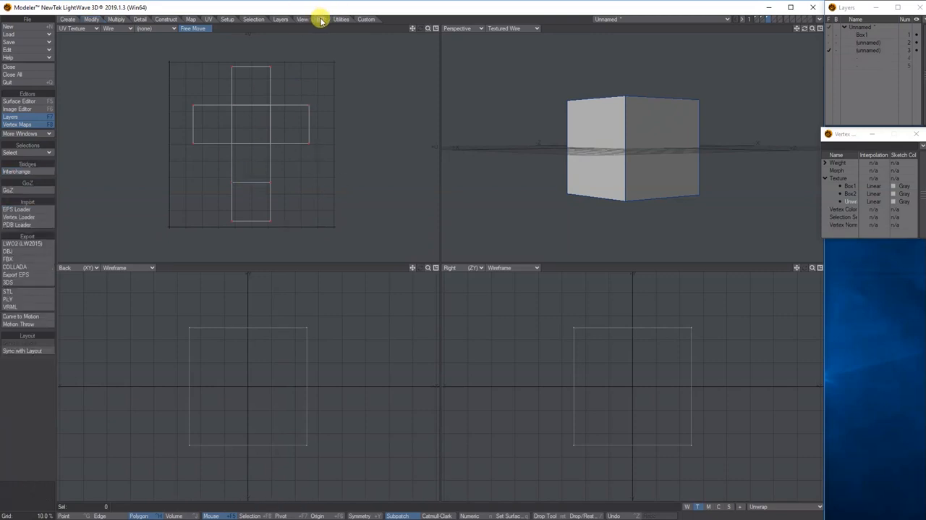
click(19, 276)
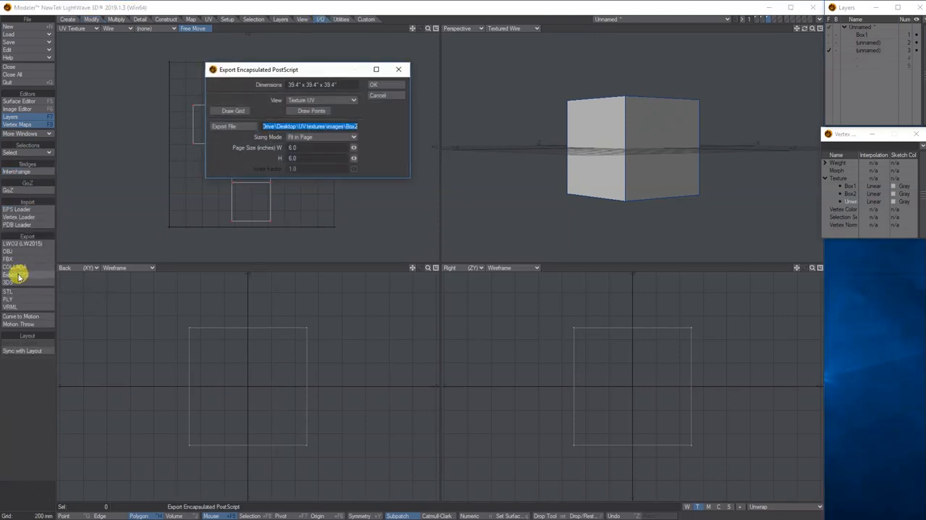
click(235, 128)
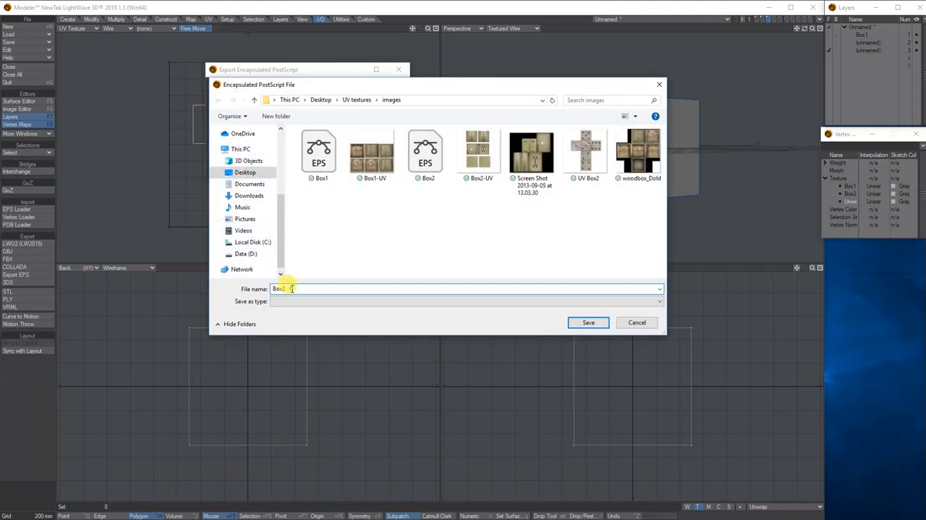
text(Box3)
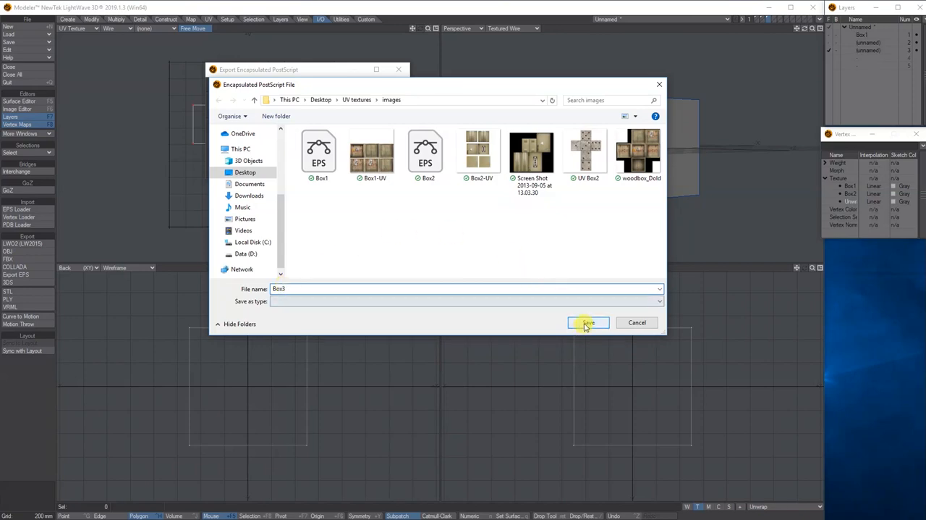
click(587, 323)
click(373, 85)
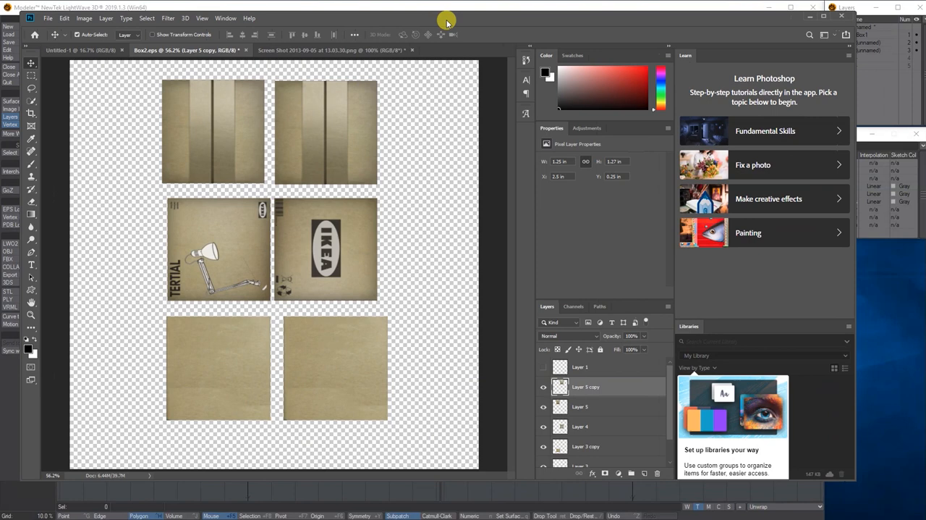
- Switch to Photoshop and close the Screen Shot image and Box2.eps without saving their changes
click(404, 51)
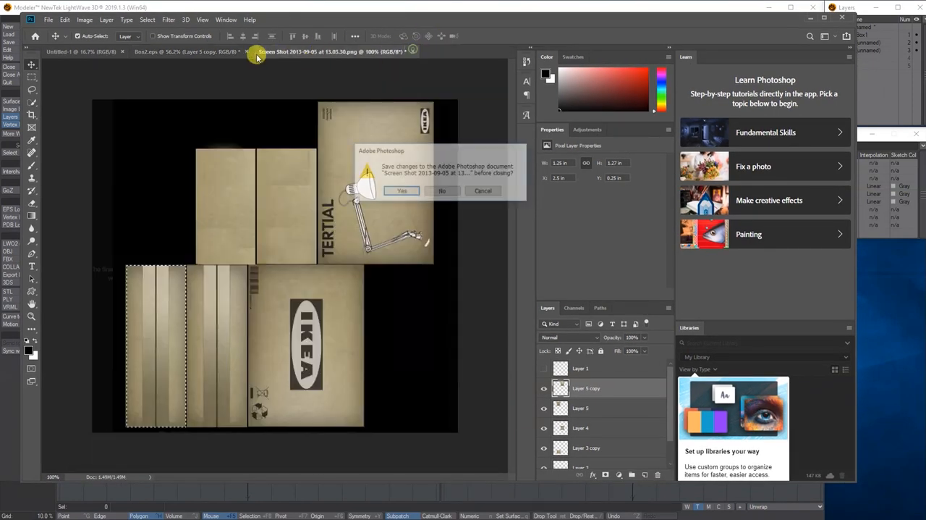
click(445, 192)
click(246, 52)
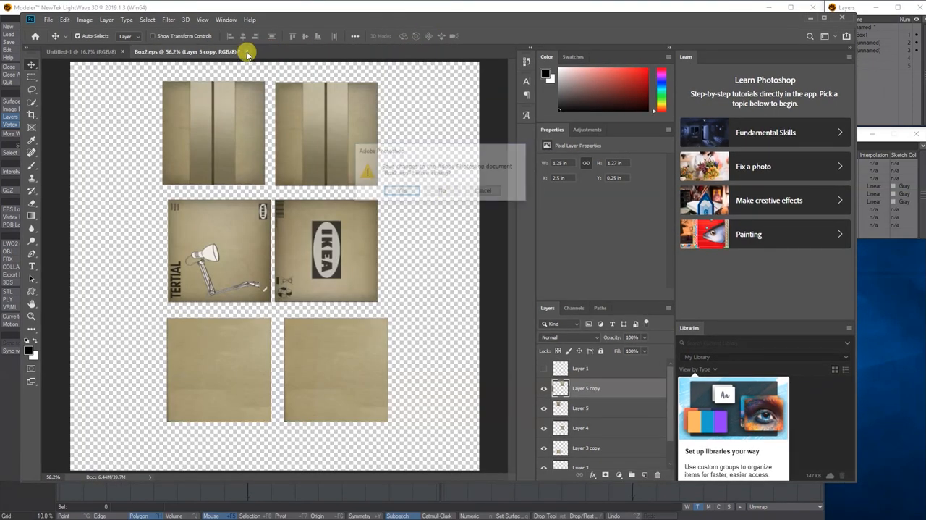
click(442, 191)
- Open Box3.eps from the images folder, rasterized at 5 x 5 inches, 300 pixels/inch, in RGB Color
click(49, 19)
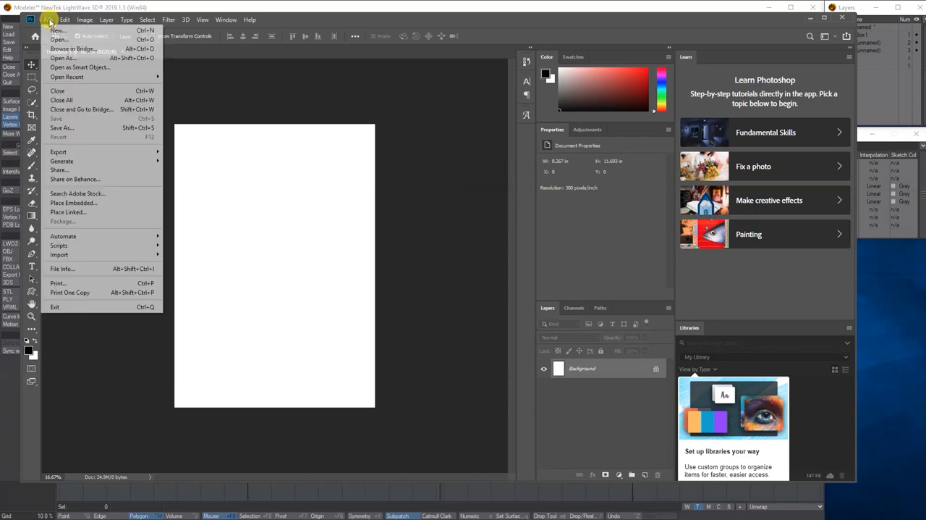
click(62, 41)
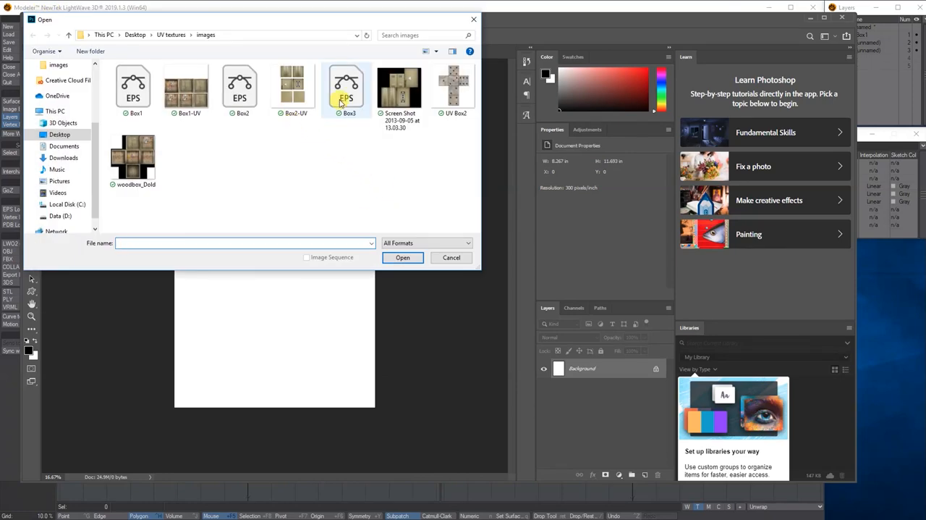
click(340, 85)
click(403, 259)
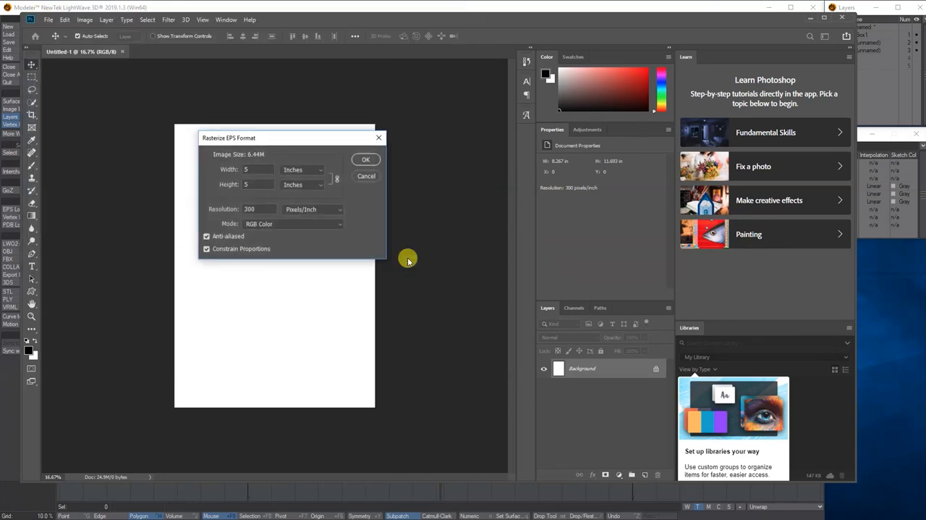
click(361, 160)
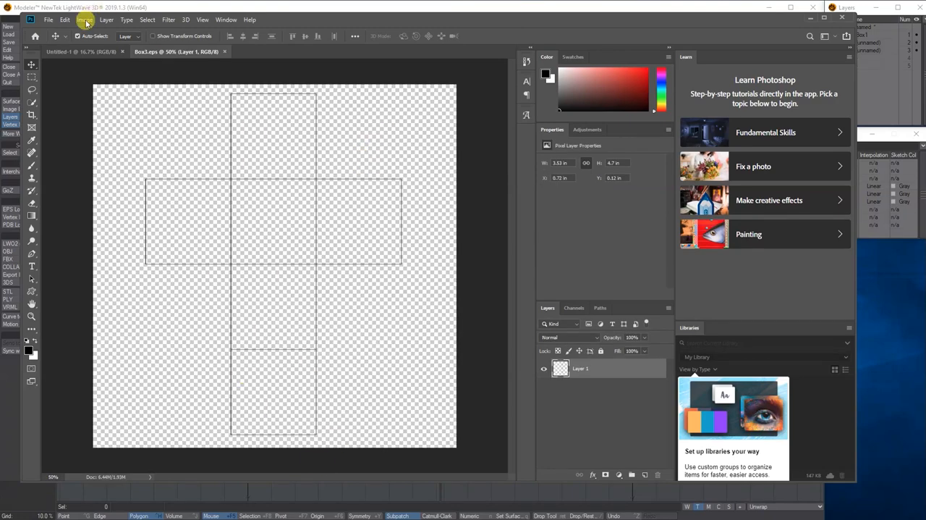
- Open the UV Box2 image from the images folder and compare its stone dice cross with the Box3.eps layout
click(46, 21)
click(57, 39)
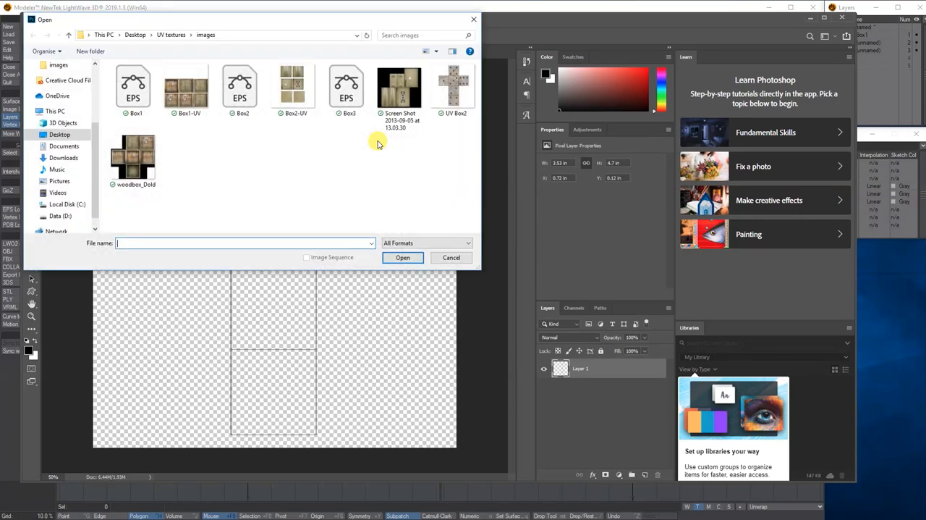
click(441, 96)
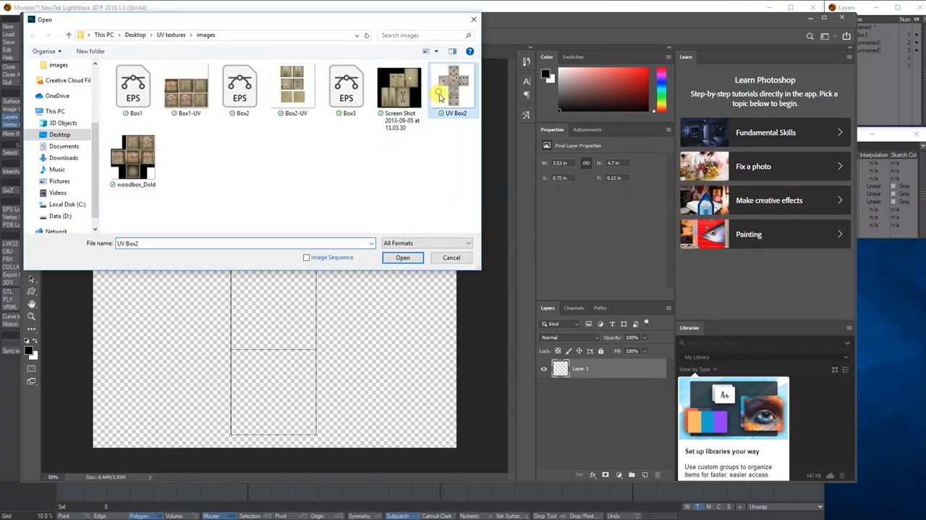
click(403, 258)
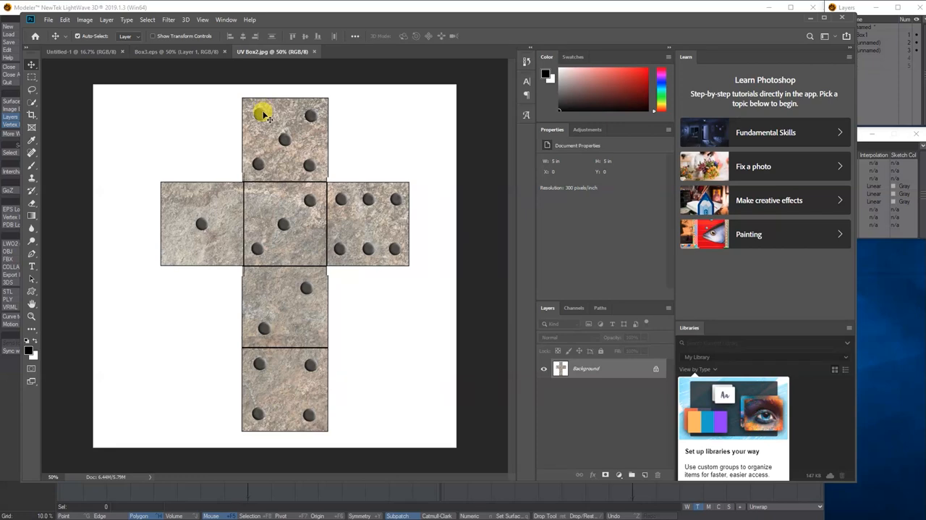
drag(288, 22, 348, 47)
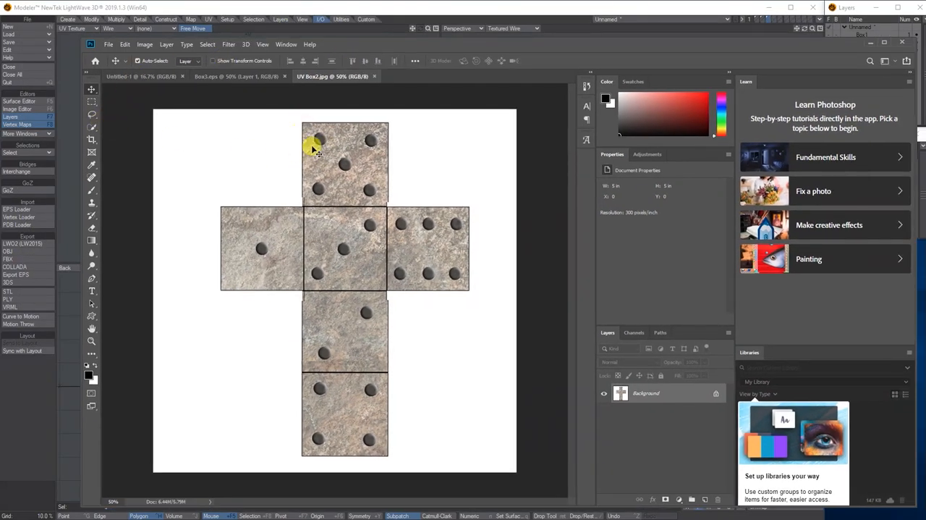
click(268, 76)
click(337, 76)
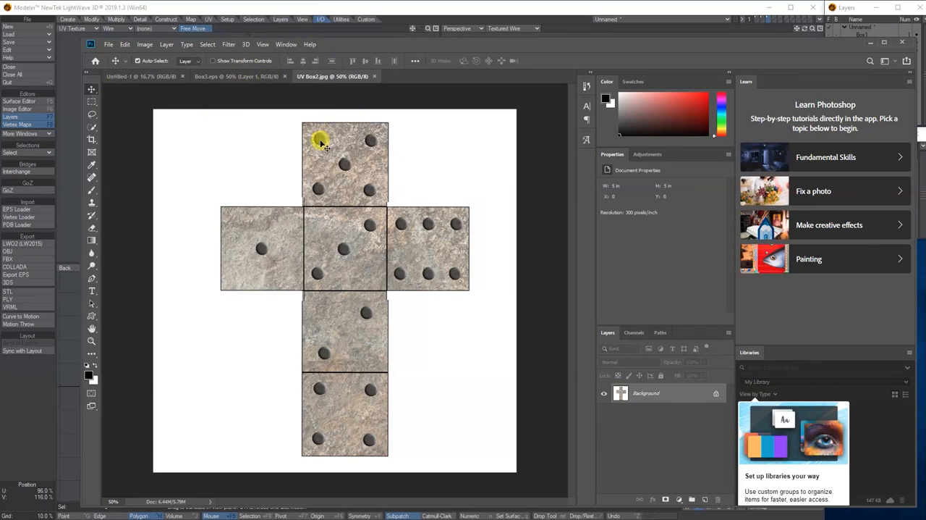
- Unlock the background of UV Box2.jpg and copy the dice texture into Box3.eps as a new layer
click(716, 392)
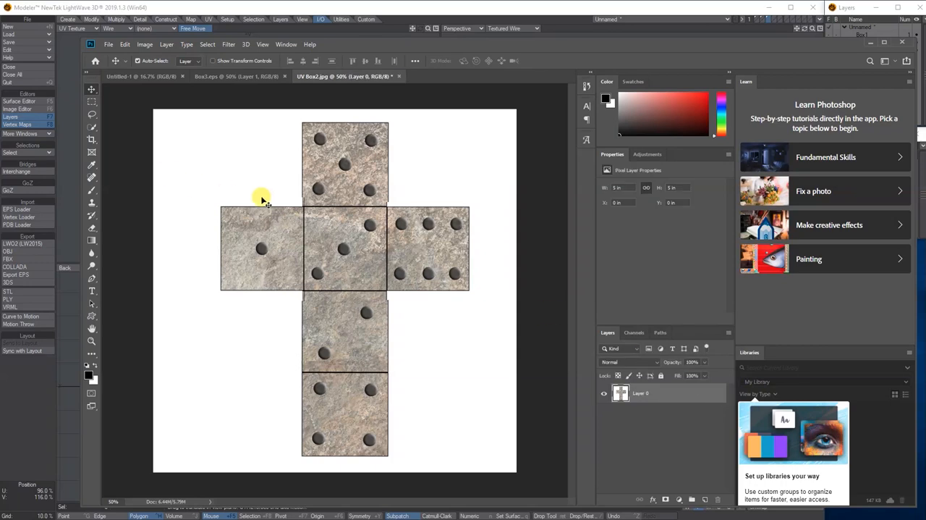
click(234, 78)
key(ctrl)
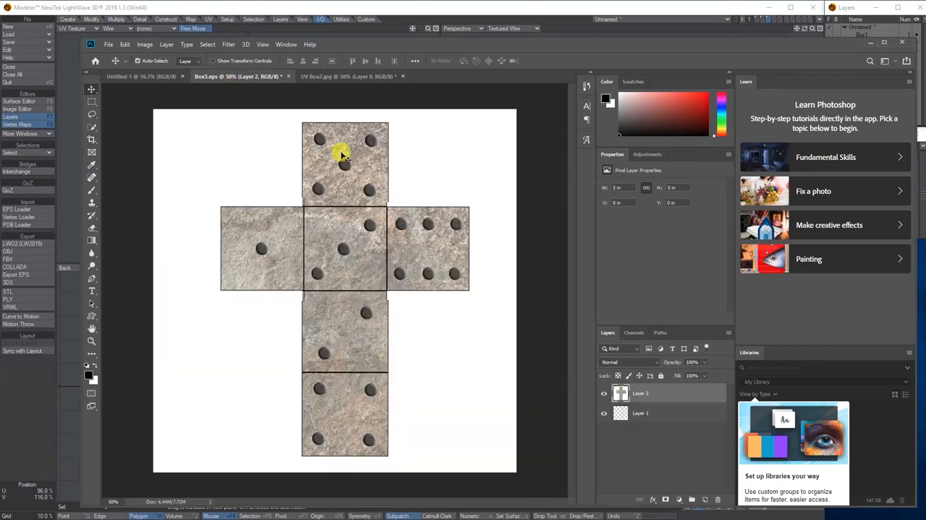
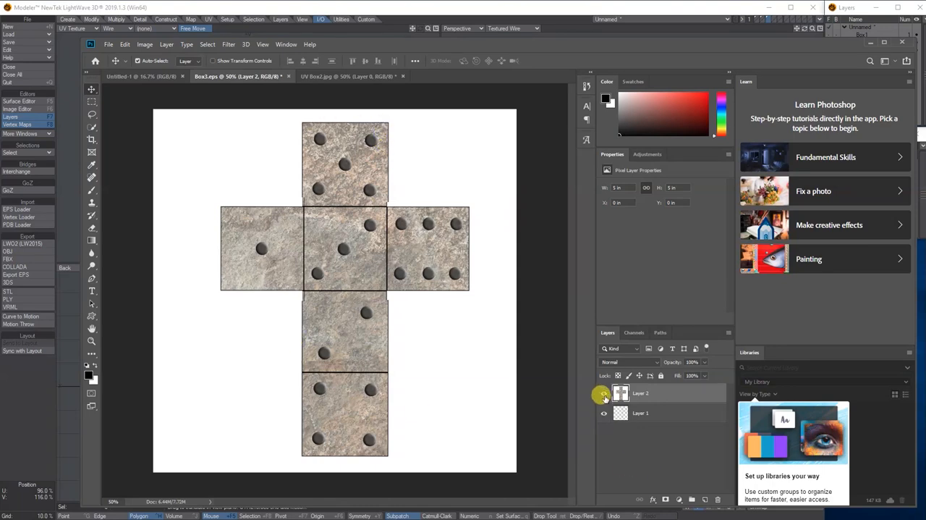
mouse_move(627, 416)
mouse_down()
mouse_move(626, 385)
mouse_move(648, 393)
mouse_up()
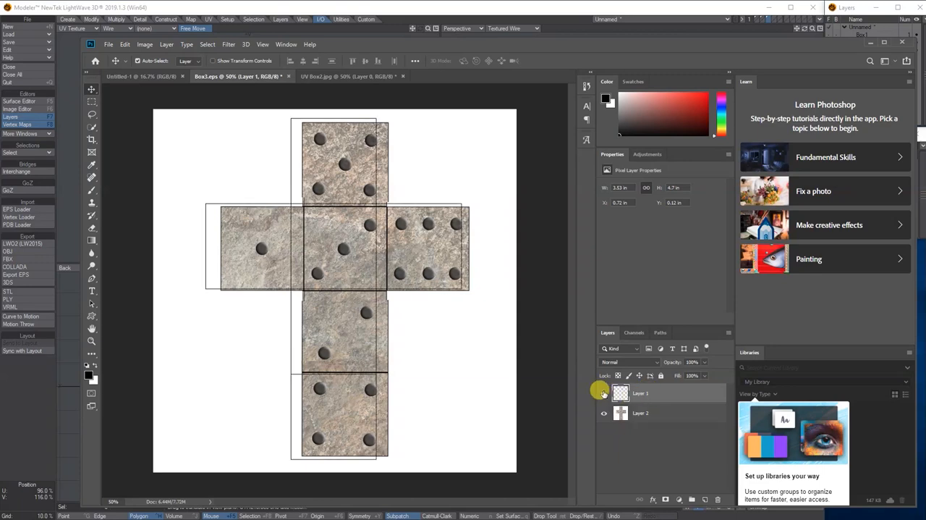
drag(418, 241, 403, 230)
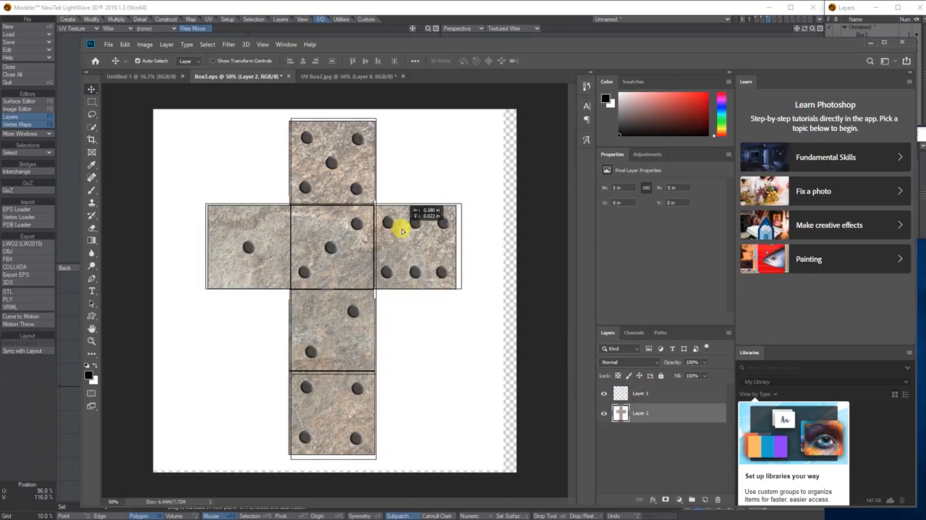
mouse_move(403, 231)
mouse_down()
mouse_move(421, 229)
mouse_move(405, 230)
mouse_move(420, 234)
mouse_move(413, 289)
mouse_move(405, 249)
mouse_up()
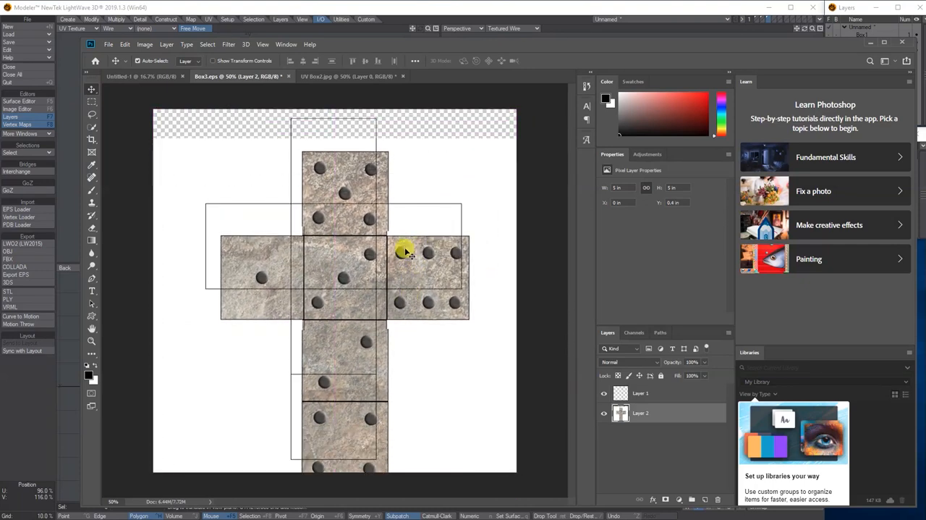
- Delete the pasted full dice cross layer from Box3.eps, keeping only the outline layer
click(716, 499)
click(405, 191)
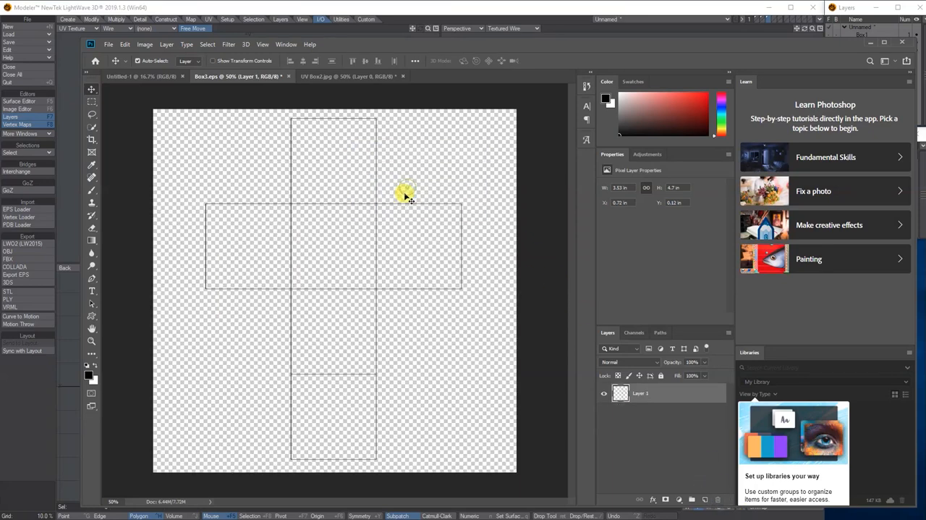
- Copy the five-dot face from UV Box2.jpg into Box3.eps as a new layer and place it over the cross's top square
click(323, 76)
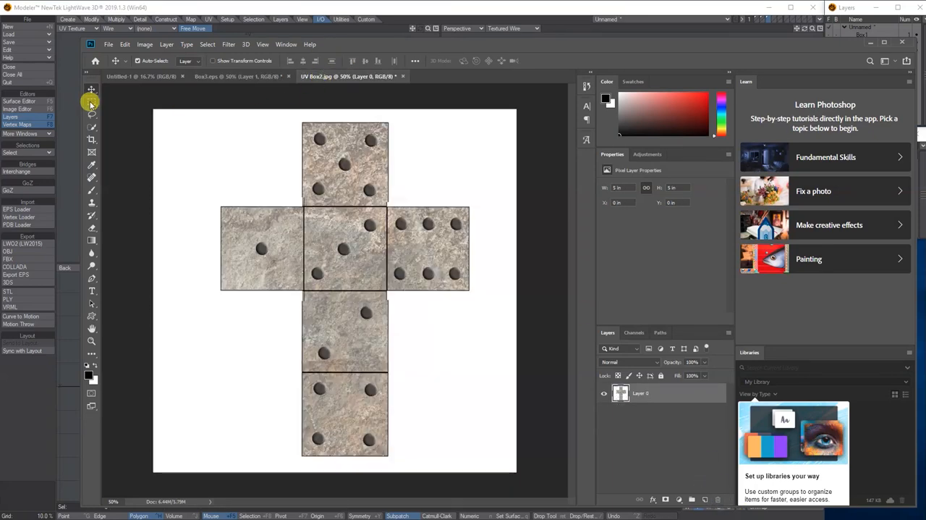
click(91, 102)
drag(302, 121, 388, 209)
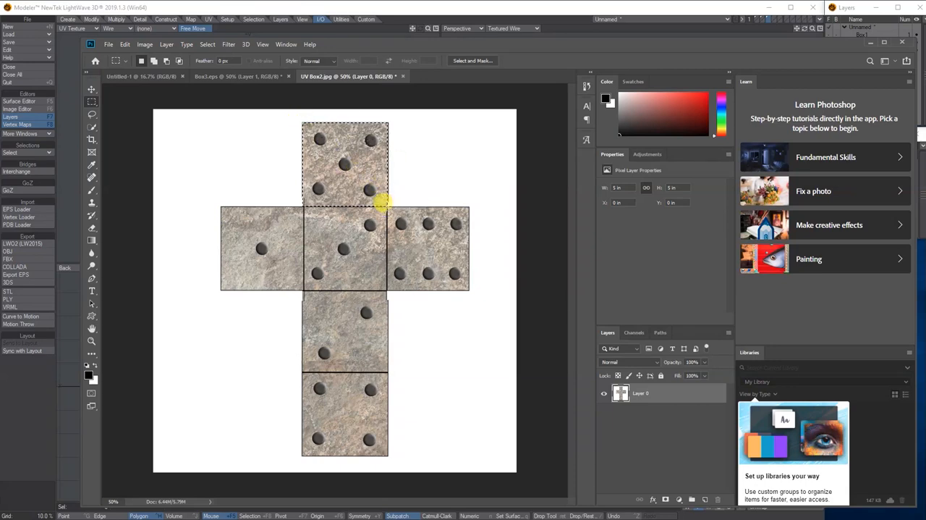
click(264, 77)
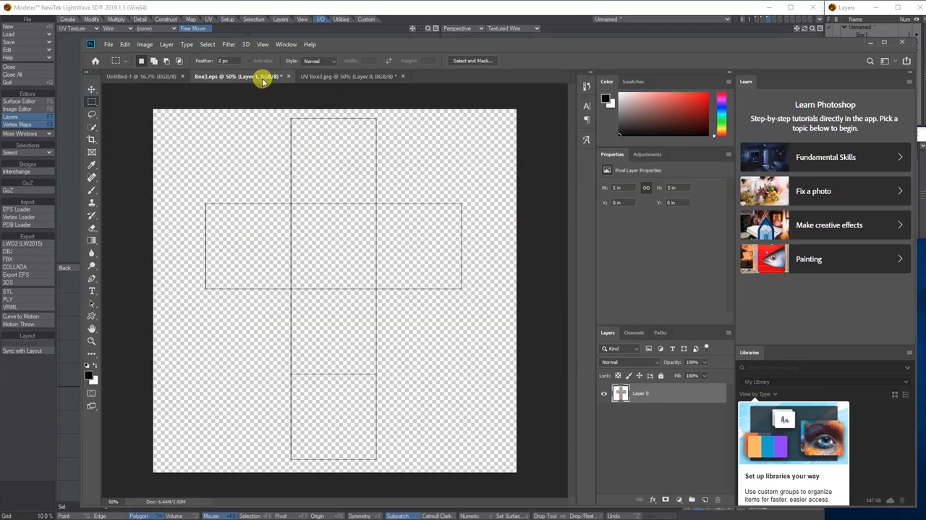
key(ctrl+v)
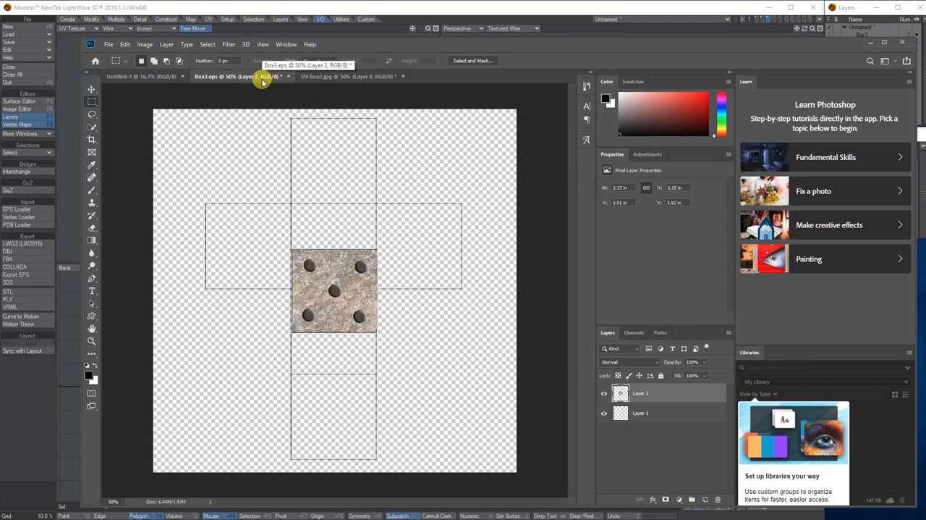
click(91, 88)
drag(318, 268, 313, 136)
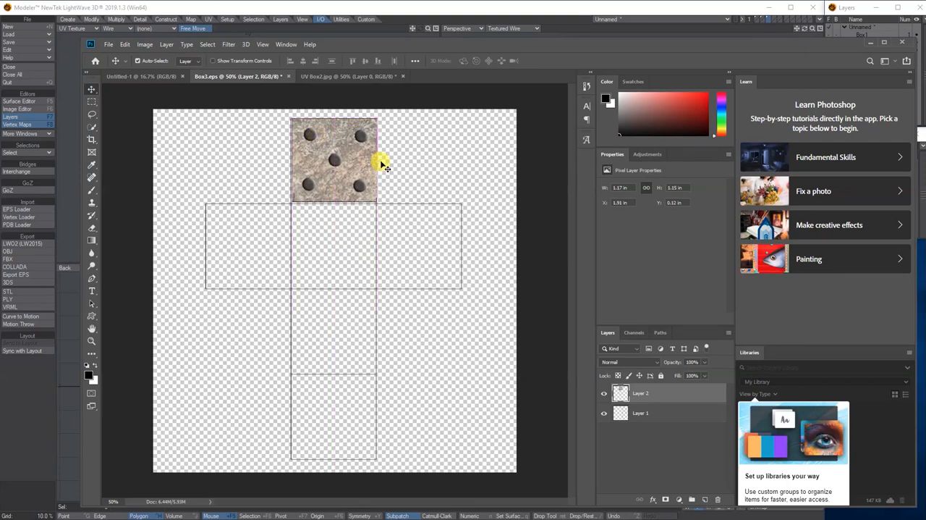
- Stretch the five-dot face to about 1.2 x 1.19 in with snapping turned off, filling the cross's top square
key(ctrl+t)
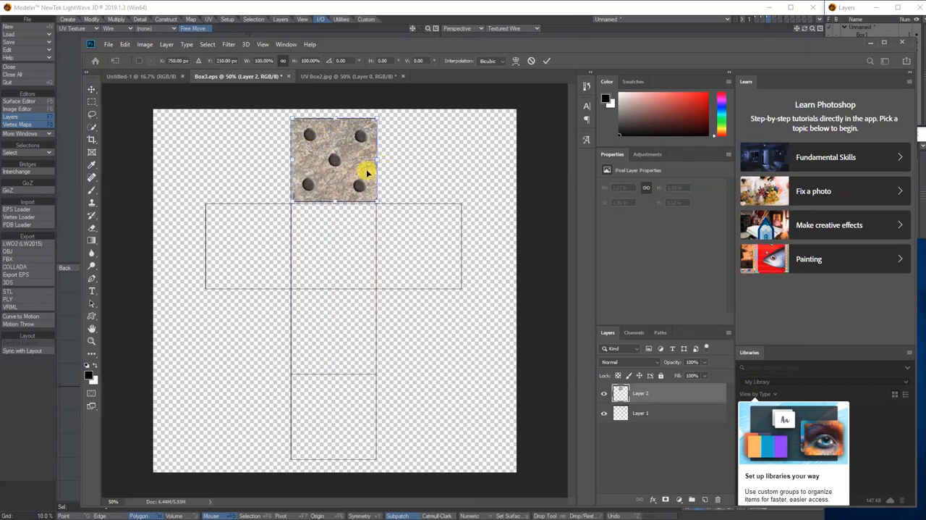
key(ctrl+plus)
scroll(368, 180, up, 2)
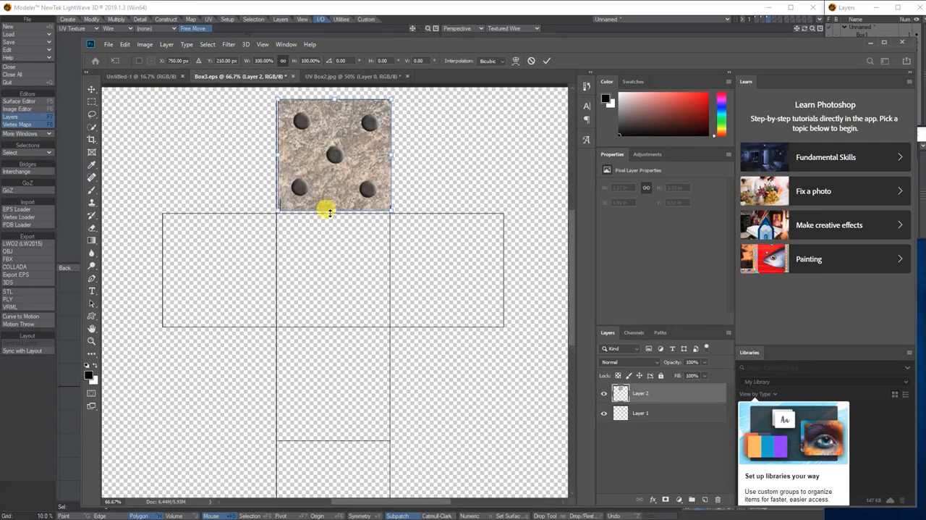
drag(334, 210, 334, 214)
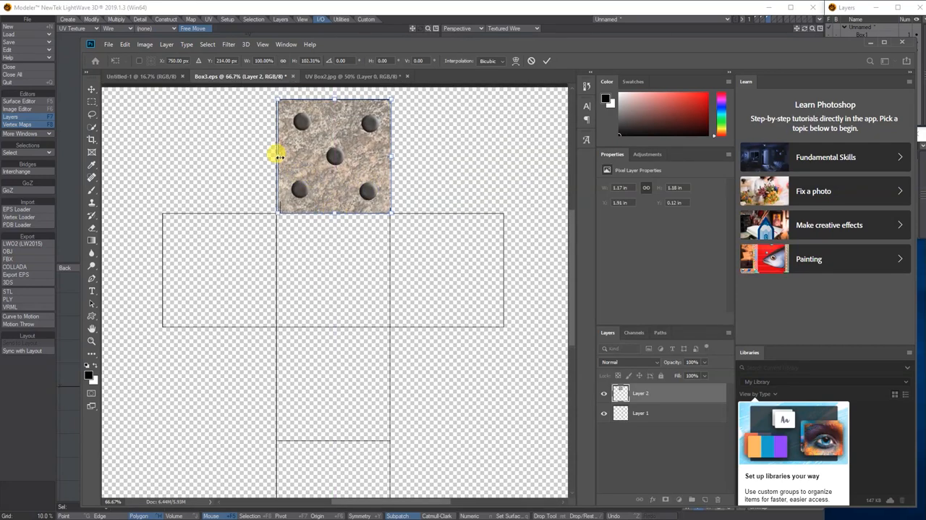
drag(278, 157, 276, 157)
drag(333, 99, 331, 96)
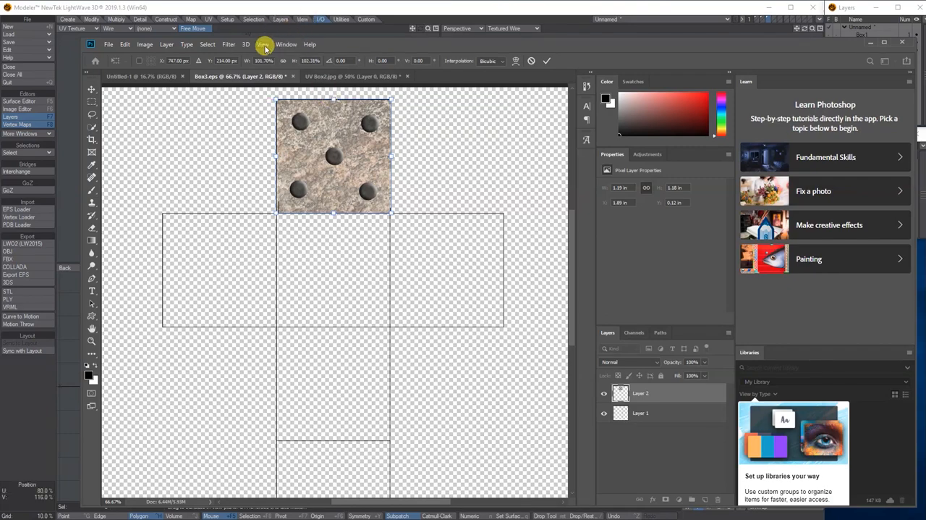
click(262, 44)
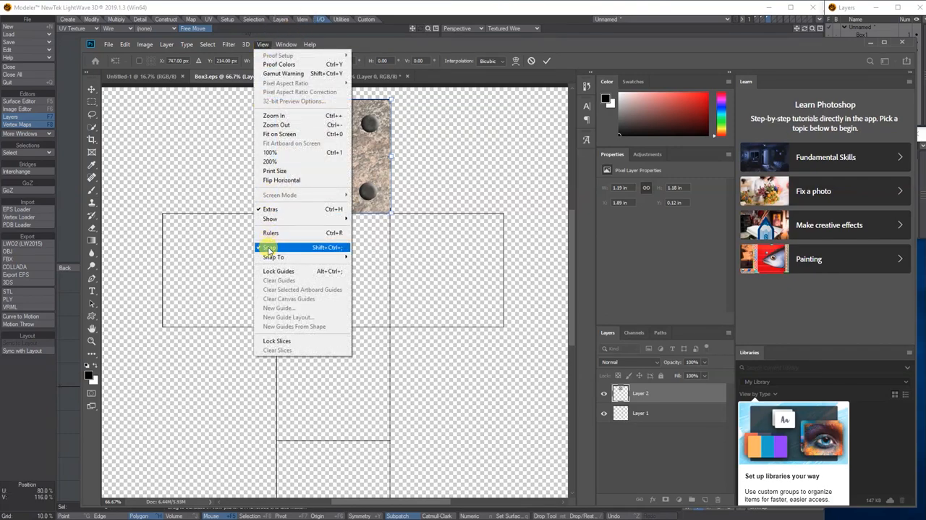
click(269, 247)
drag(329, 97, 329, 98)
drag(391, 157, 392, 156)
key(Return)
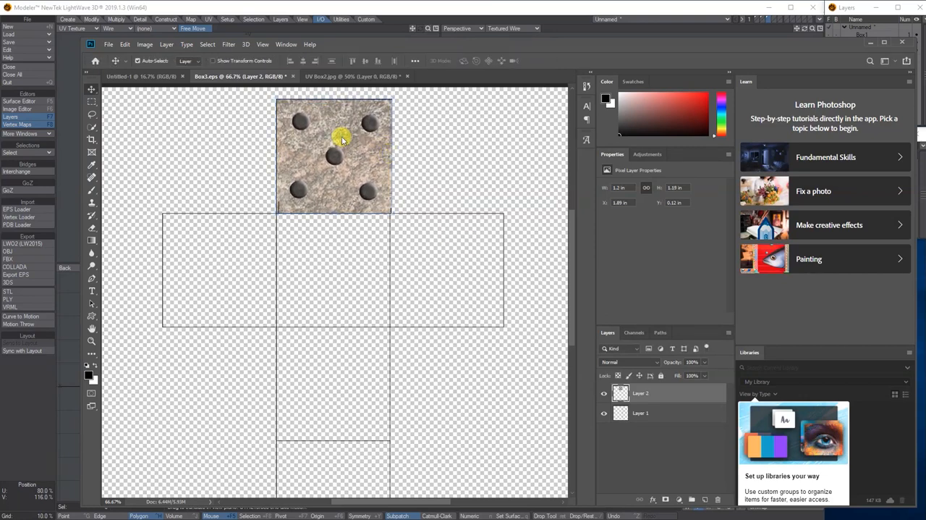
- Move the outline Layer 1 above the dice face layers and hide it
mouse_move(644, 407)
mouse_down()
mouse_move(644, 384)
mouse_move(648, 392)
mouse_up()
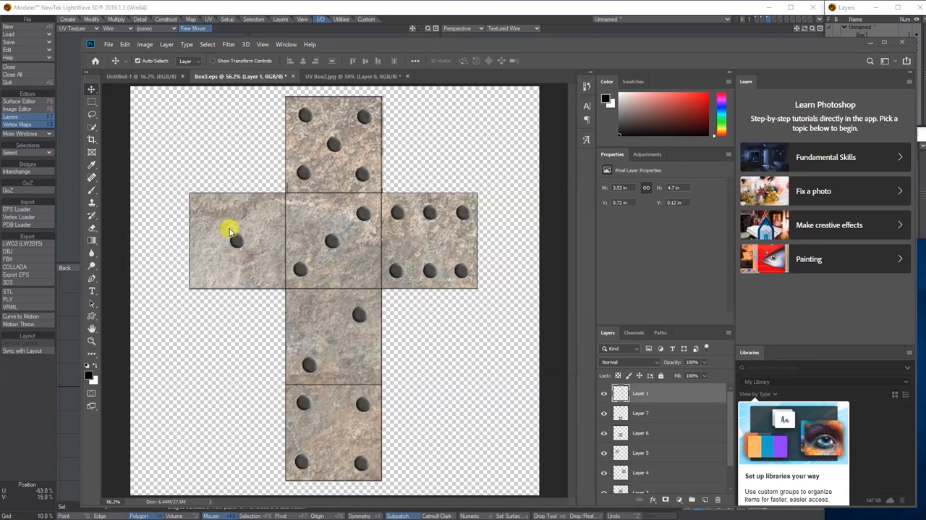
click(602, 393)
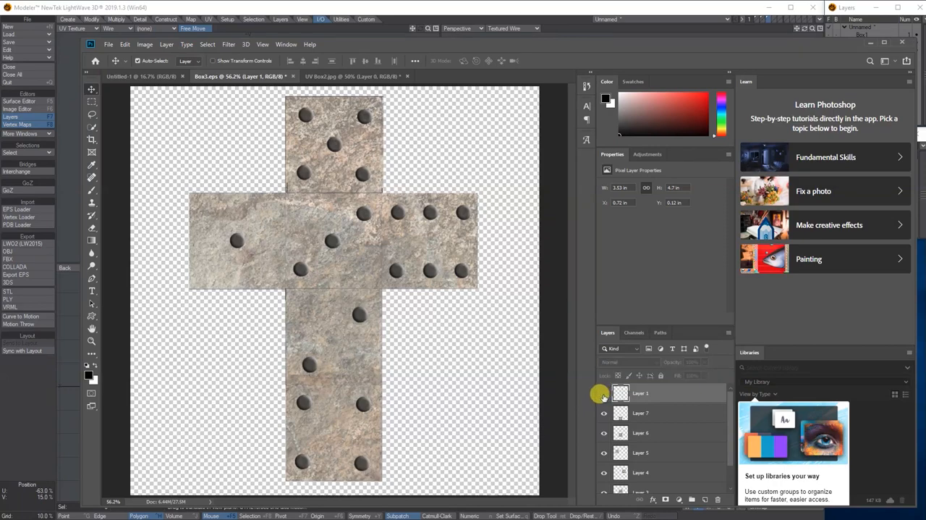
- Save the finished dice texture as a JPEG named Box3-UV in the images folder
click(108, 45)
click(120, 152)
click(188, 261)
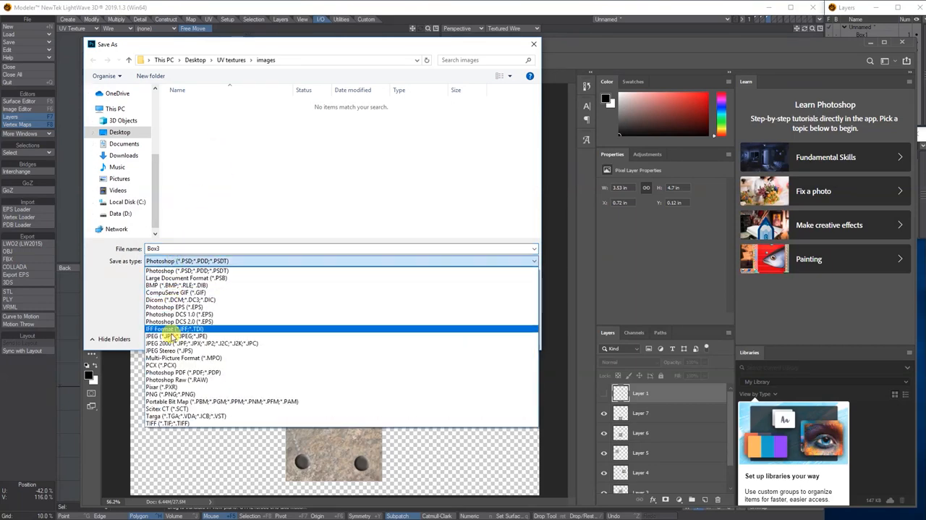
click(177, 336)
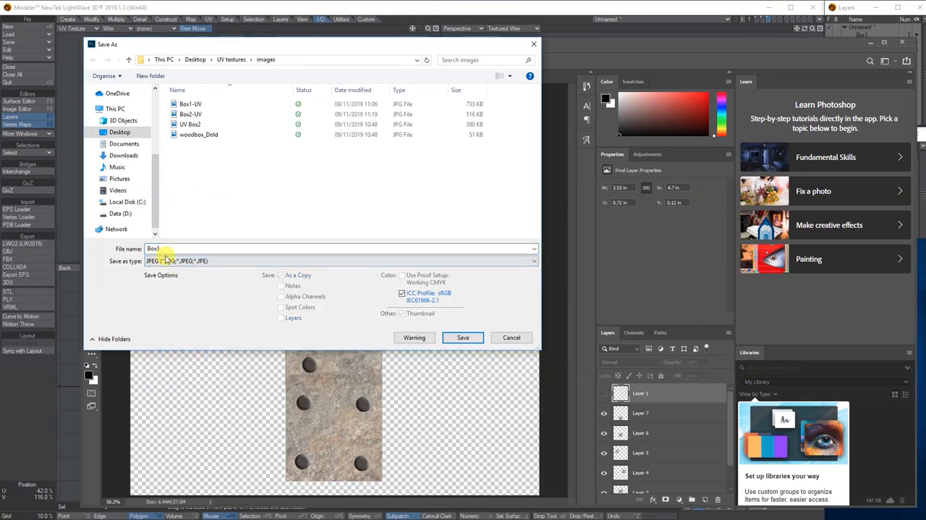
double_click(158, 248)
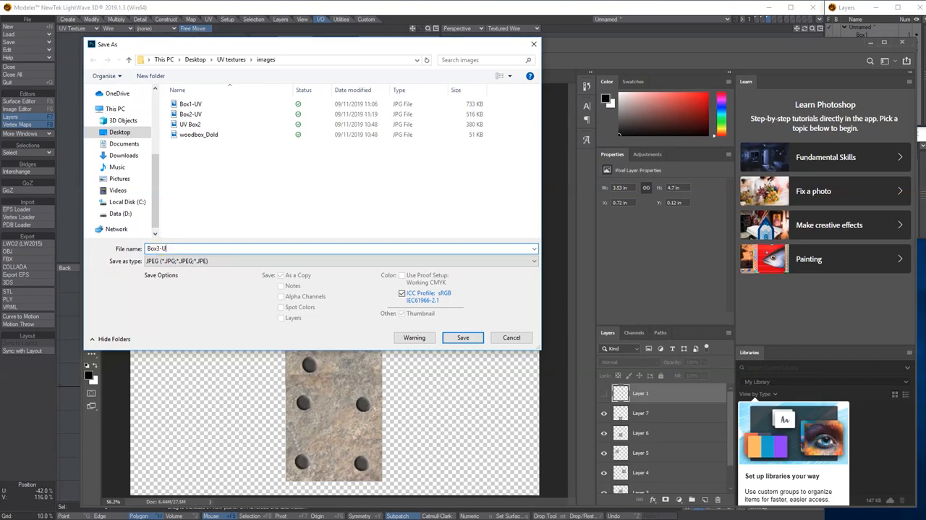
click(463, 338)
click(281, 154)
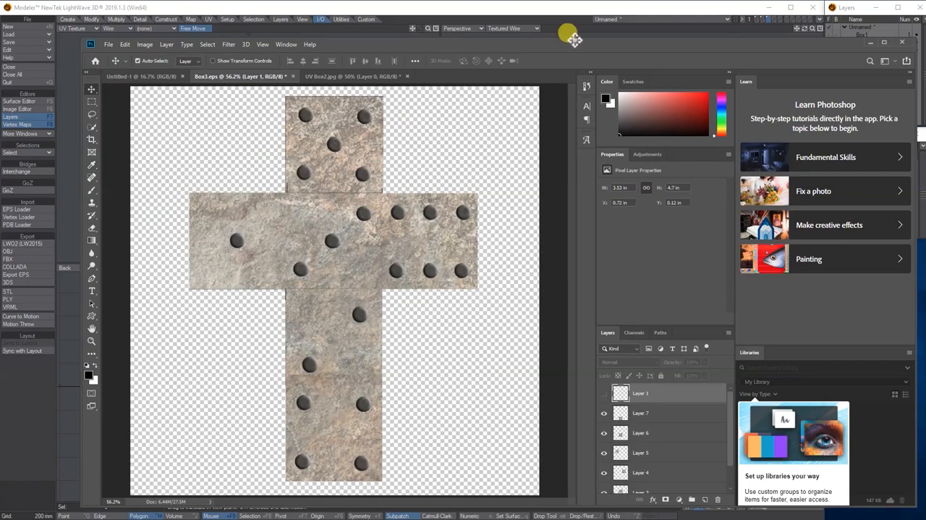
- Switch to LightWave Modeler and assign the third box a new surface named Box3-UV with the colour 11, 239, 128
drag(573, 42, 0, 42)
click(212, 11)
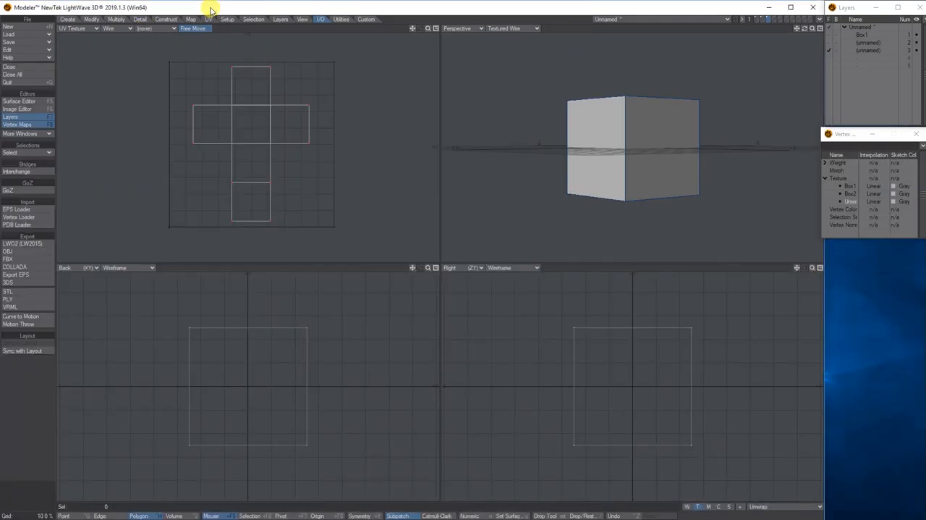
key(q)
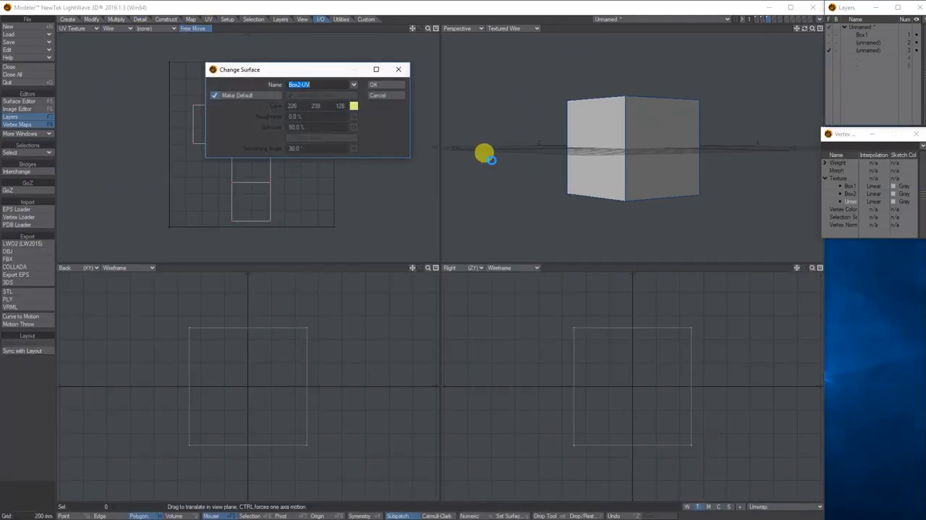
click(301, 84)
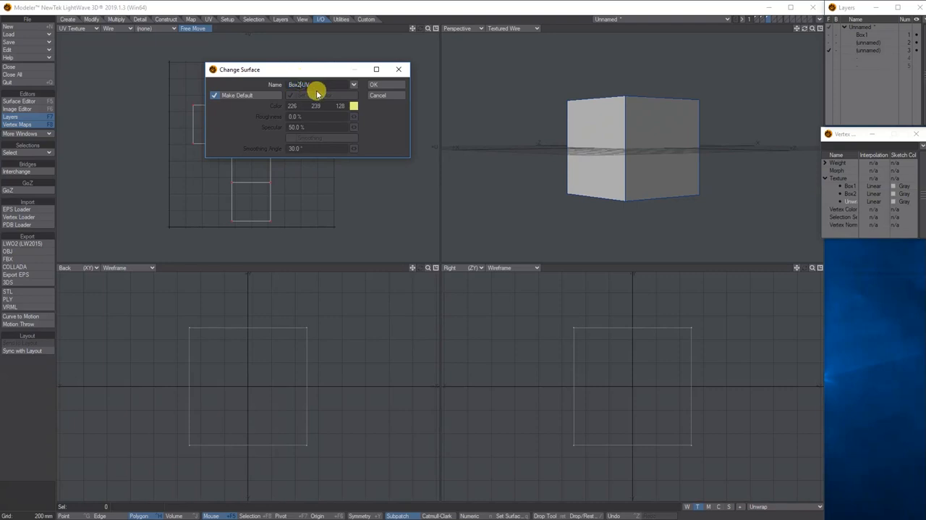
text(3-)
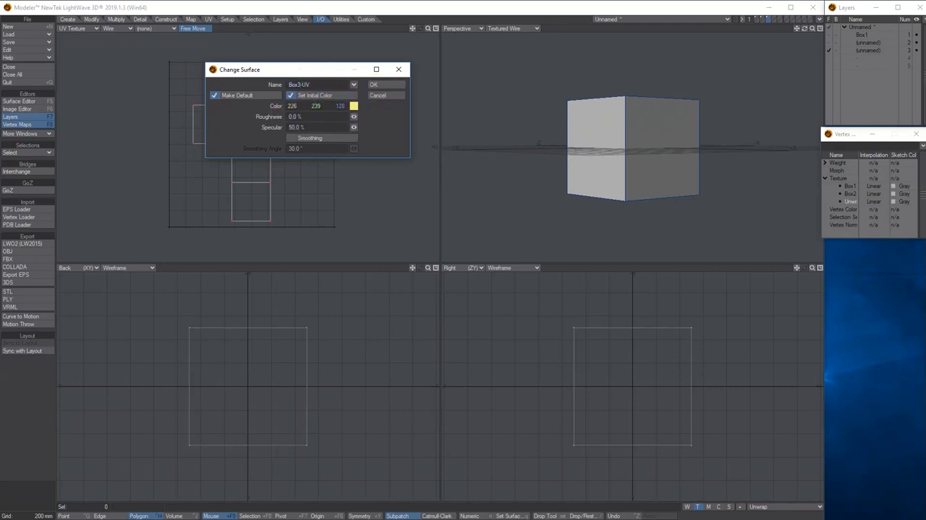
click(378, 84)
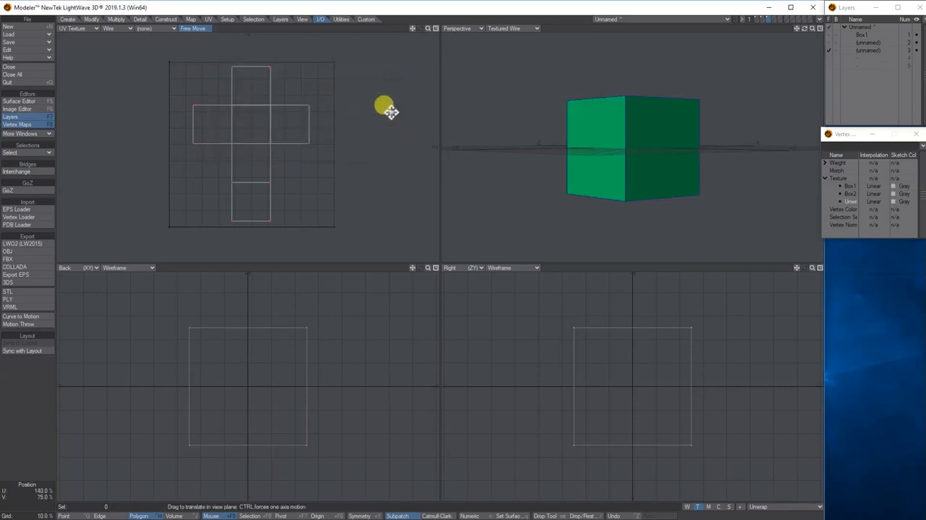
- Open the Box3-UV surface's node graph, add a 2D Image node and connect its Color output to the Principled BSDF's Color
click(21, 101)
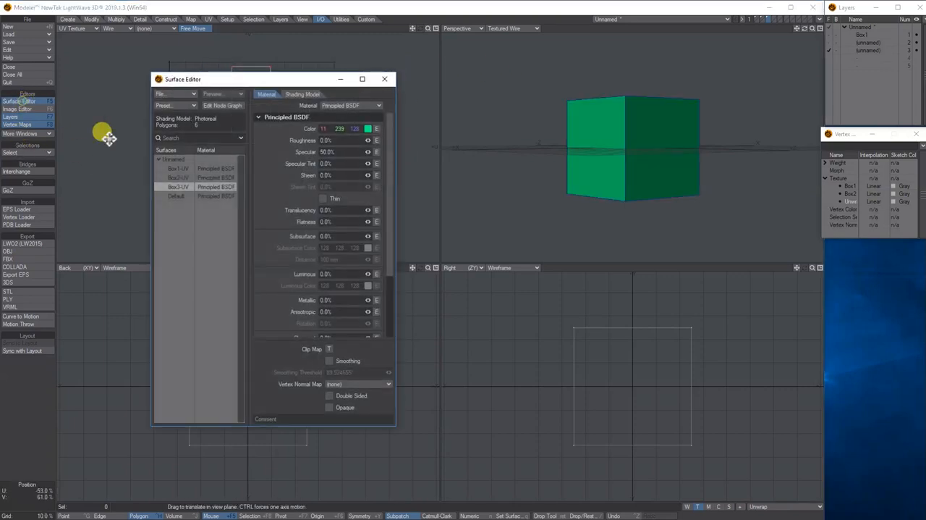
double_click(181, 187)
click(128, 123)
mouse_move(133, 123)
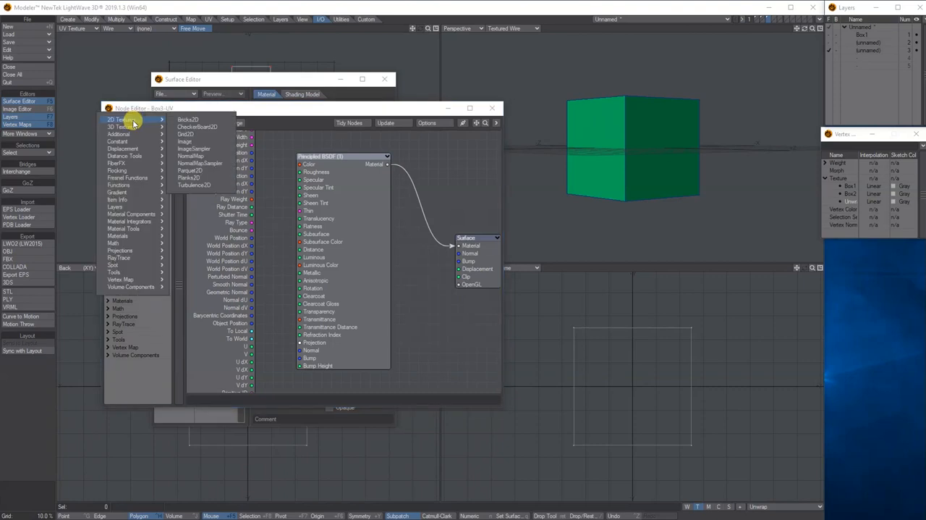
click(186, 141)
drag(340, 211, 300, 165)
- Load the Box3-UV image from the images folder into the Image node
double_click(253, 206)
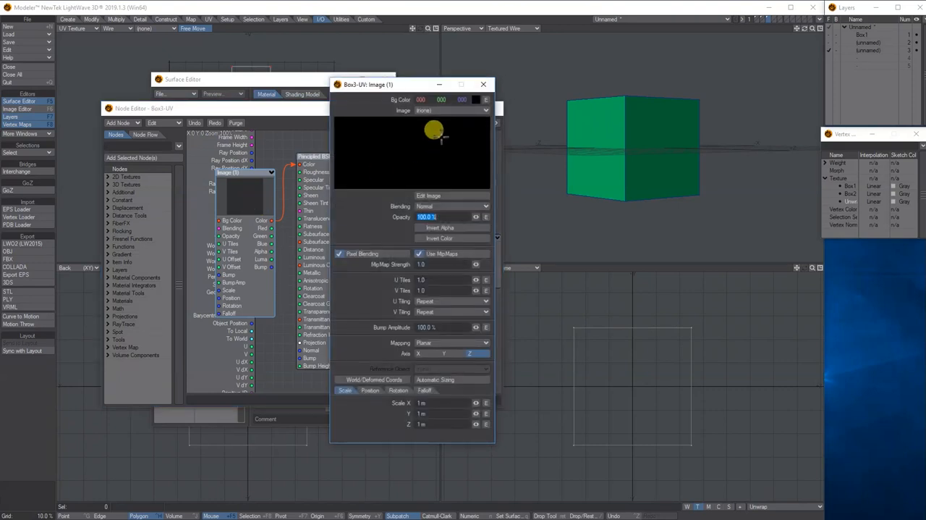
click(439, 110)
click(437, 132)
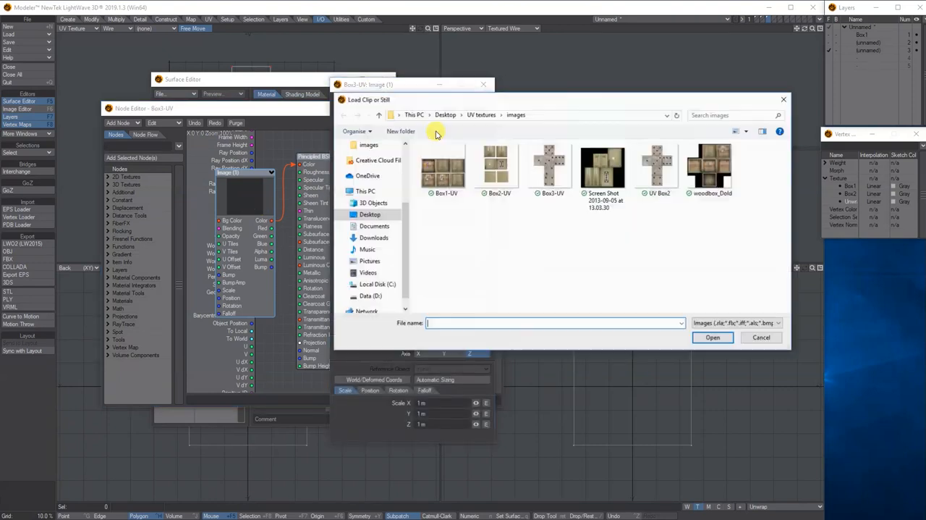
click(552, 178)
click(711, 338)
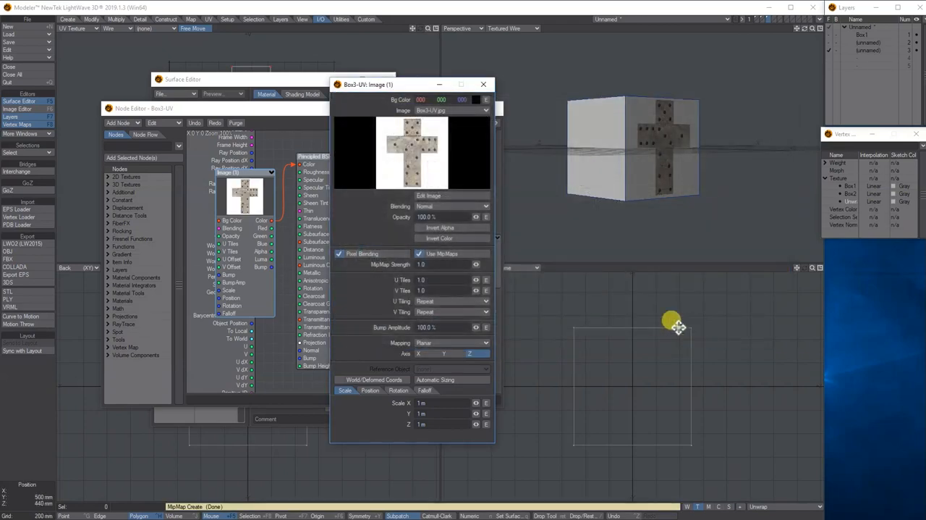
- Set the Image node's mapping to UV Map, using the Unwrap map
click(442, 343)
click(443, 364)
click(443, 354)
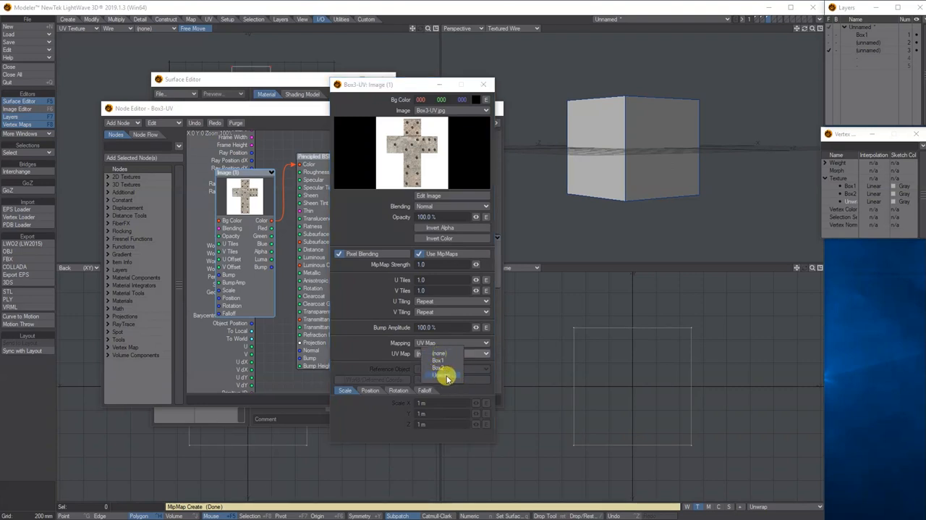
click(442, 376)
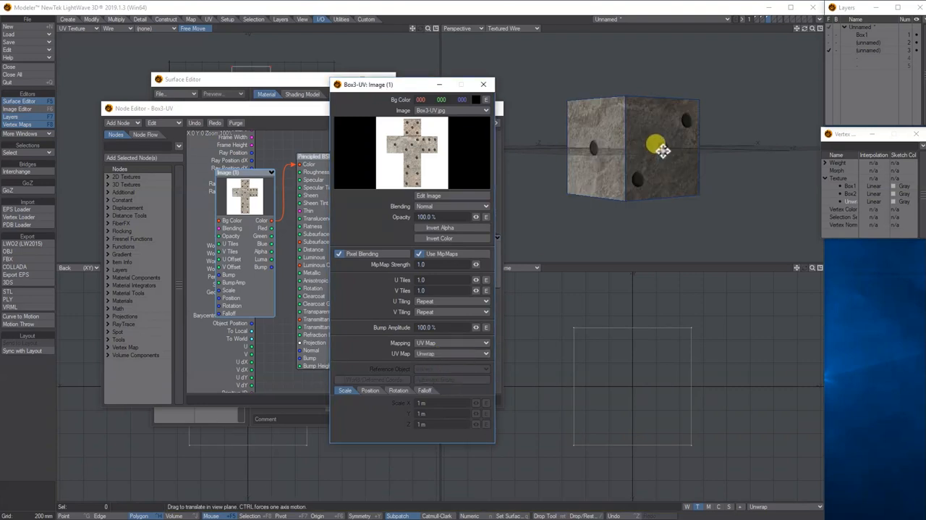
- Rename the Unwrap texture vertex map to Box3-UV
mouse_move(850, 128)
mouse_down()
mouse_move(848, 105)
mouse_move(860, 136)
mouse_up()
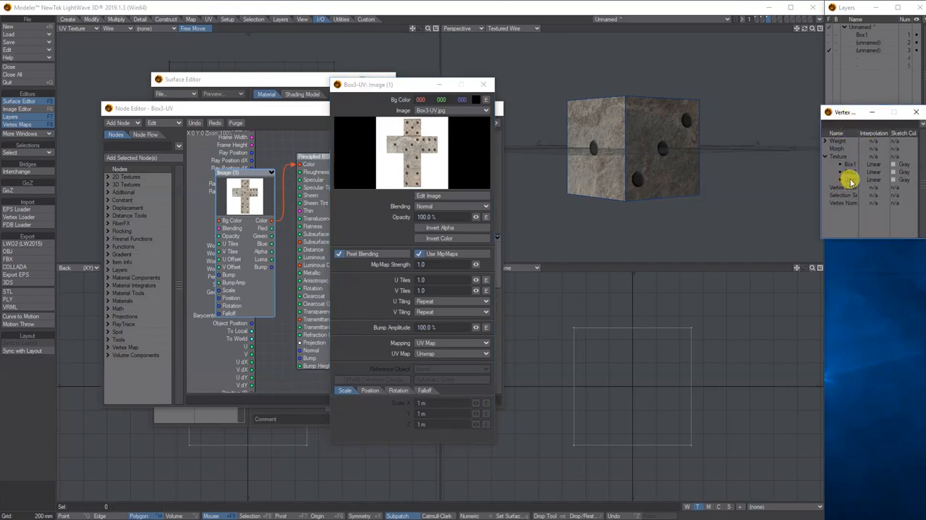
right_click(851, 181)
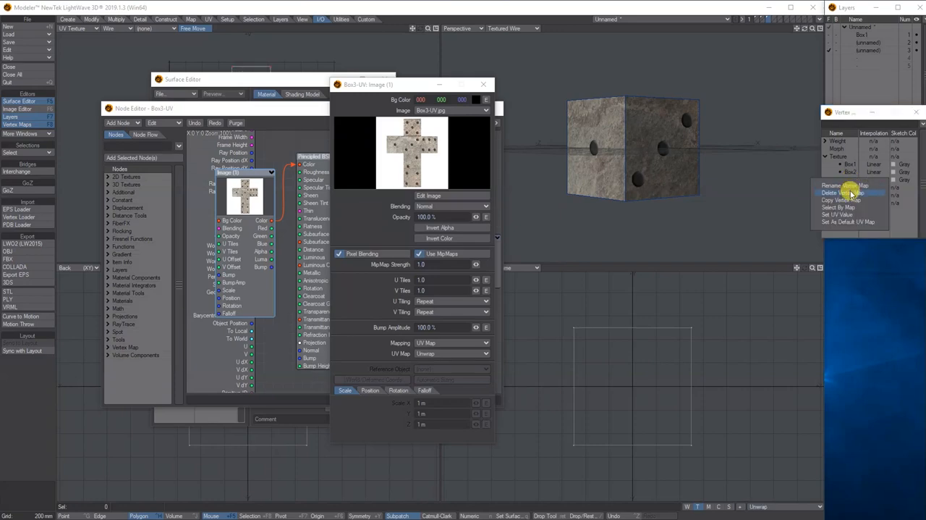
click(850, 185)
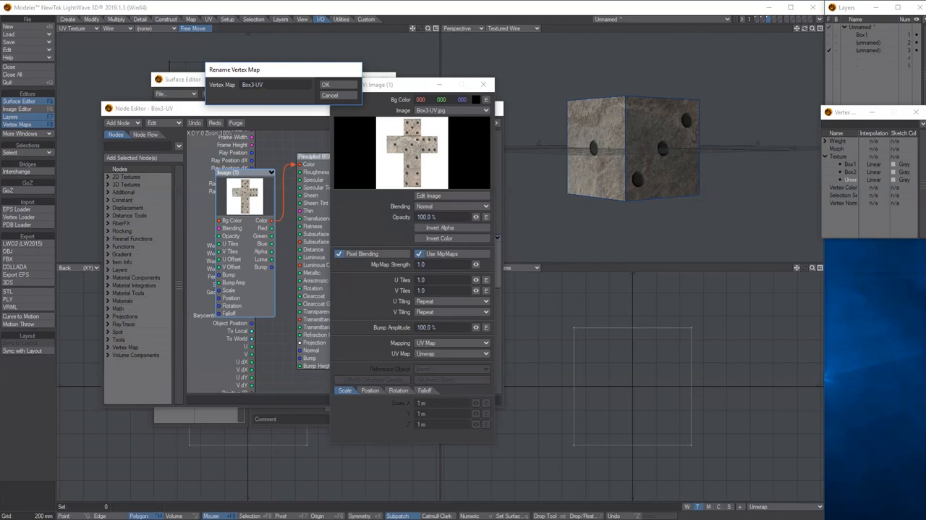
click(326, 83)
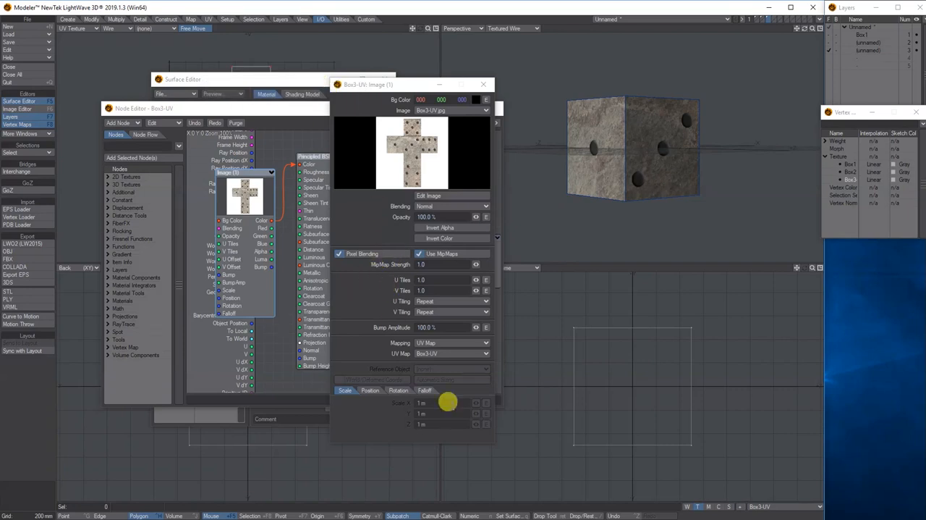
- Close the Image node settings, the Node Editor and the Surface Editor
drag(804, 27, 514, 66)
click(483, 84)
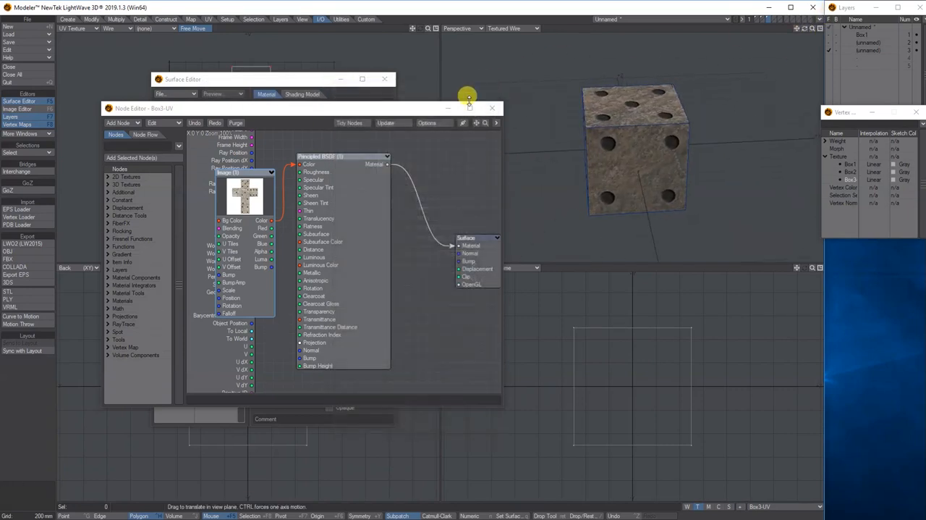
click(492, 107)
click(384, 79)
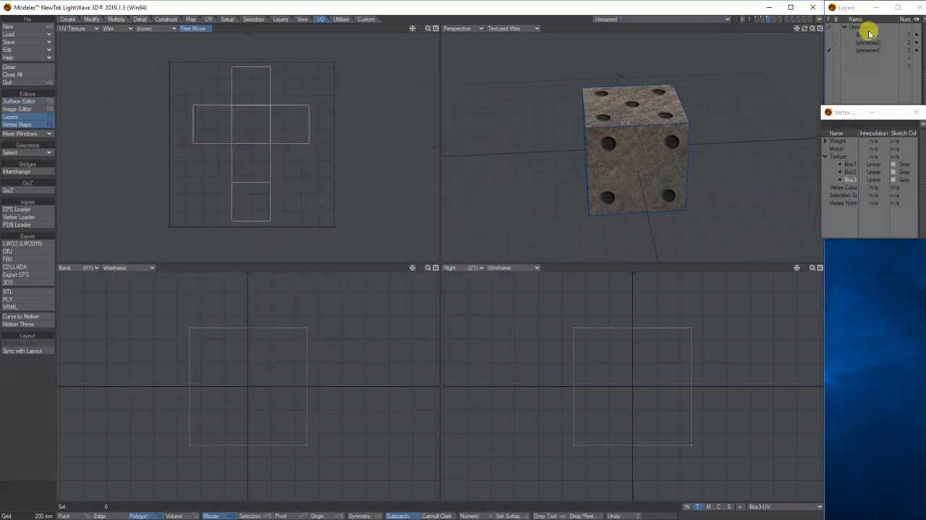
- With the other layers as background and the UV Texture viewport set to Top (XZ), move the dice box along positive X, clear of the centre box
click(836, 29)
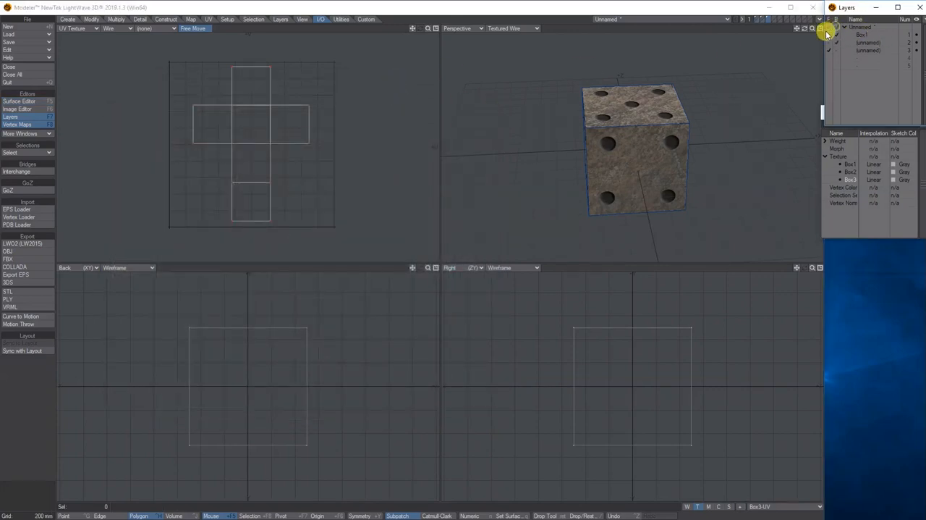
click(85, 29)
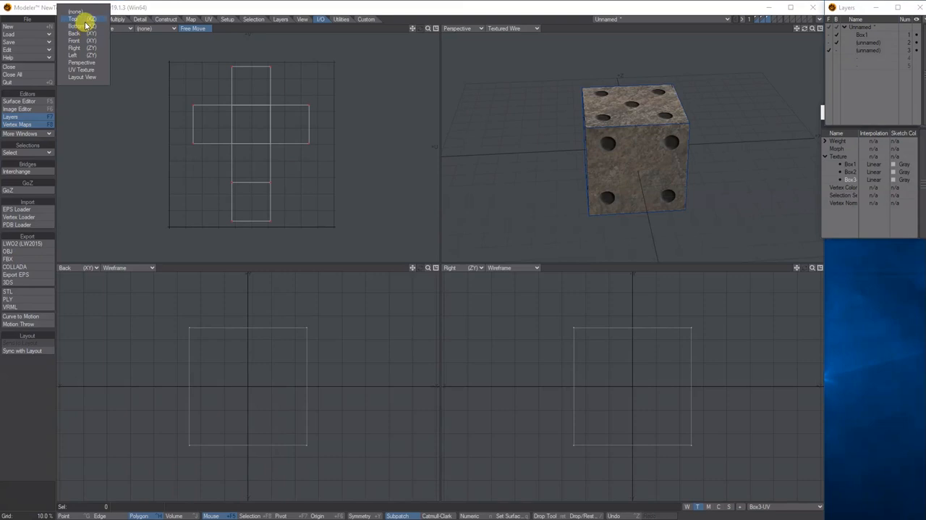
click(80, 23)
key(space)
key(t)
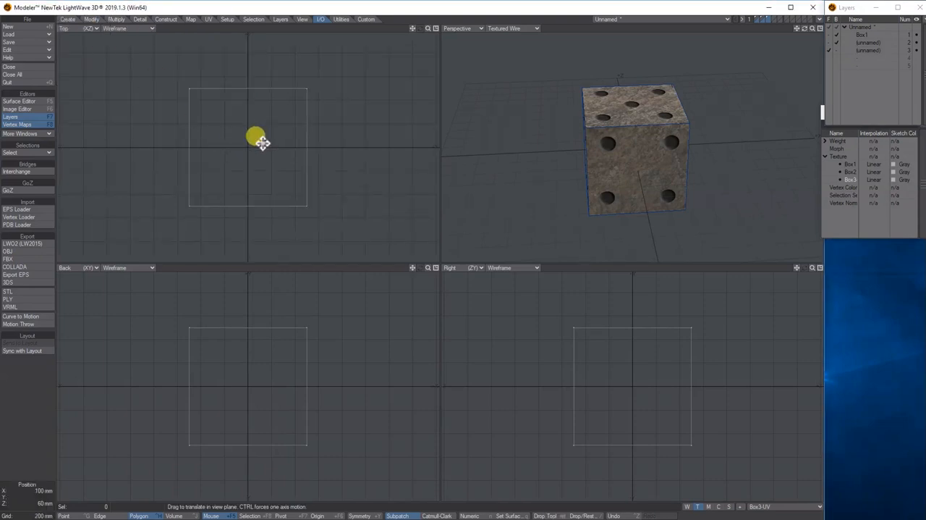
drag(256, 142, 385, 142)
- Make the IKEA box's layer active with the others as background, and move the box -1.1 m along X
click(866, 43)
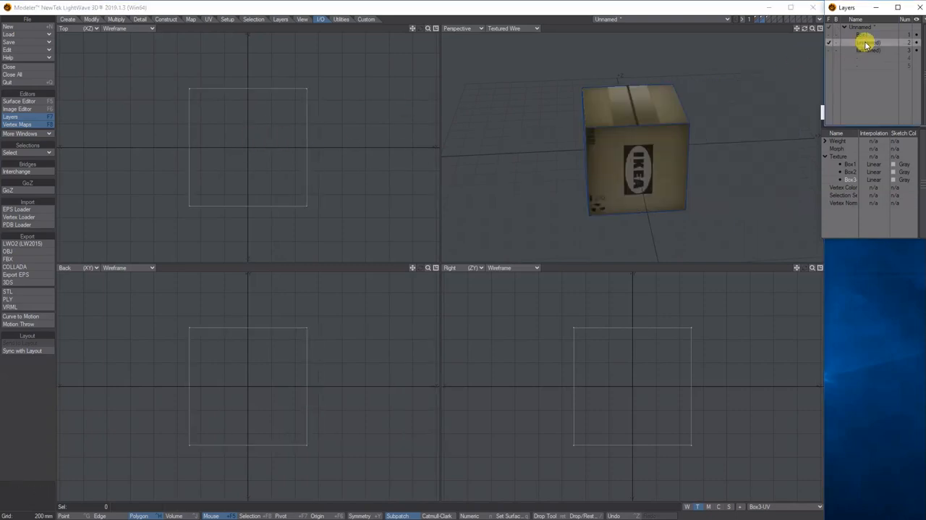
click(837, 27)
drag(256, 126, 173, 132)
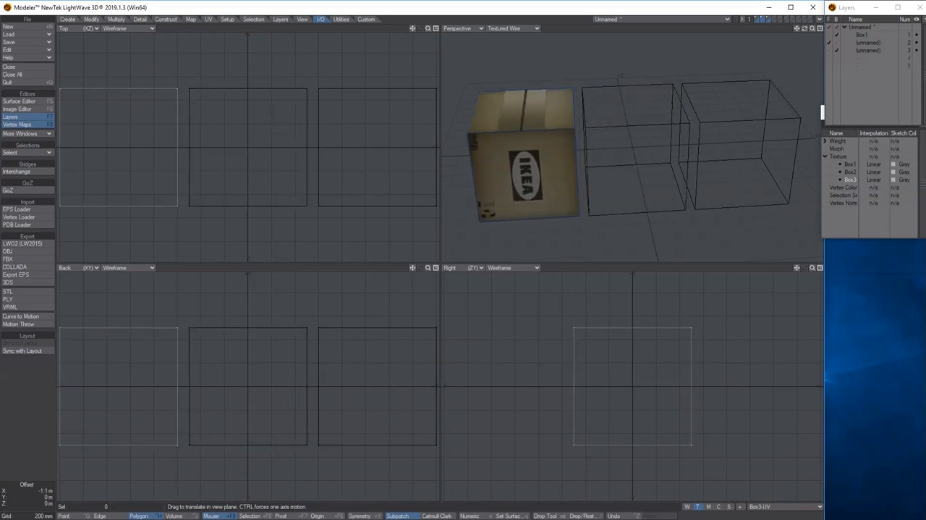
- Rename the IKEA box's layer to Box2 and the dice box's layer to Box3
click(872, 43)
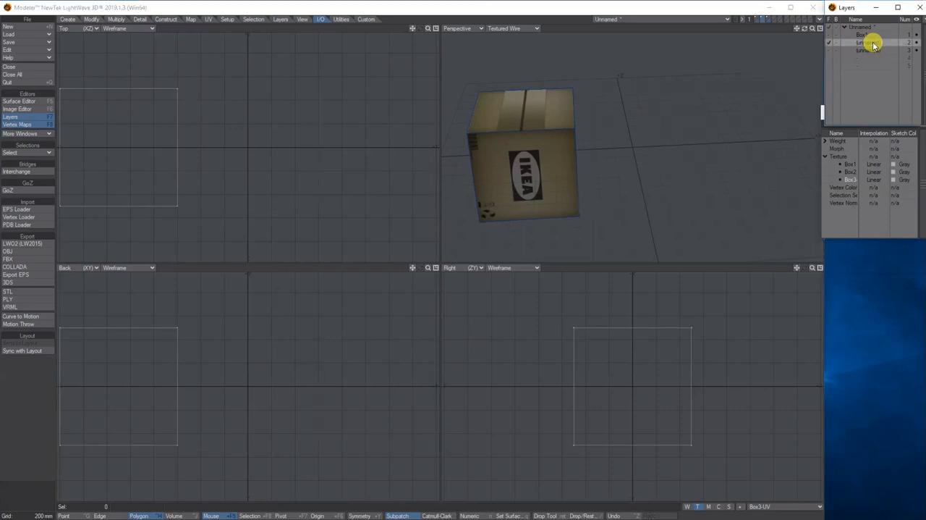
double_click(872, 43)
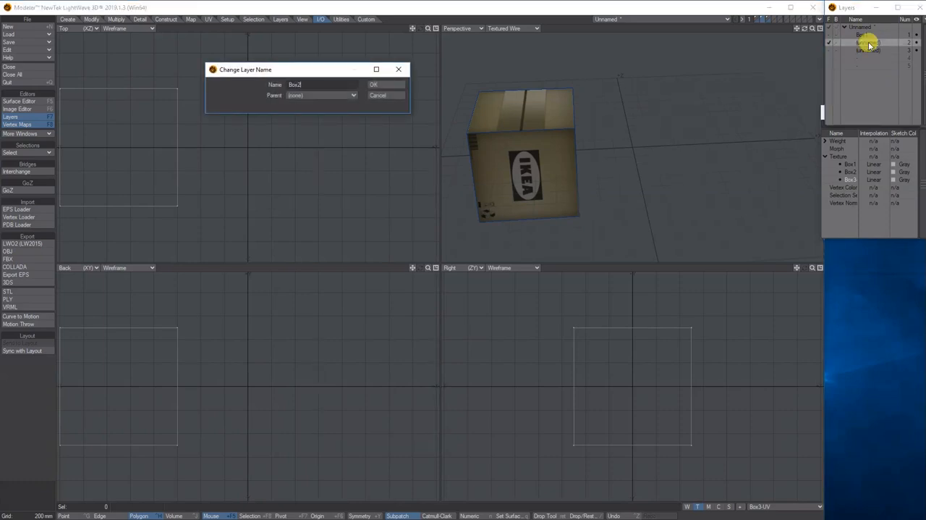
click(372, 84)
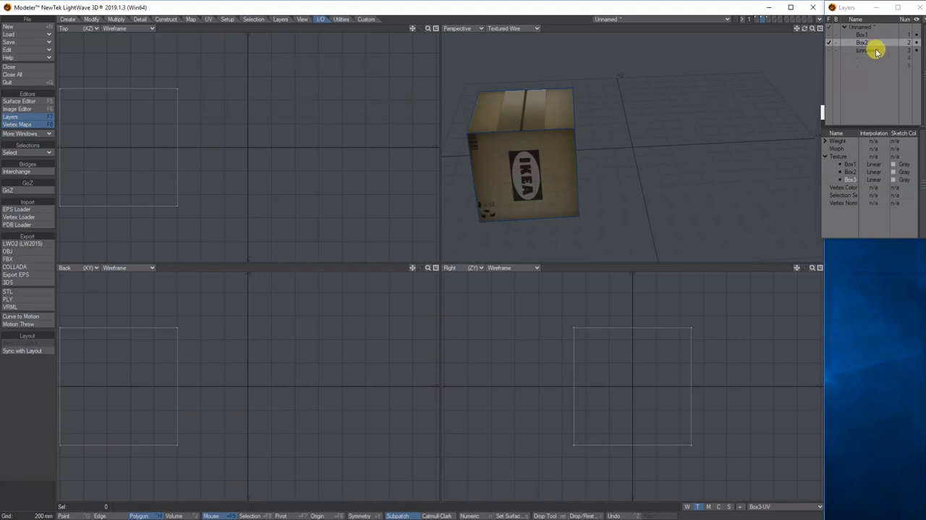
double_click(872, 51)
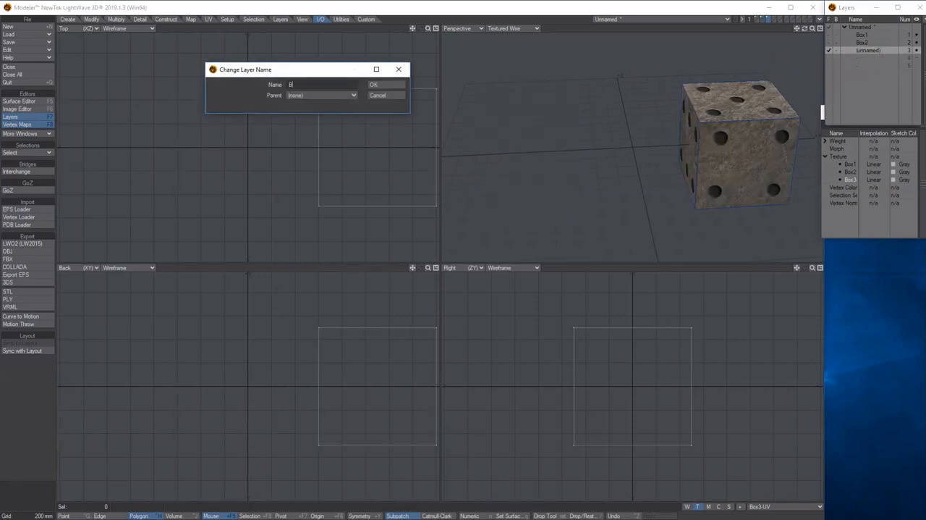
click(384, 85)
- Show all three box layers in the foreground and examine the textured boxes together in the perspective view
click(830, 23)
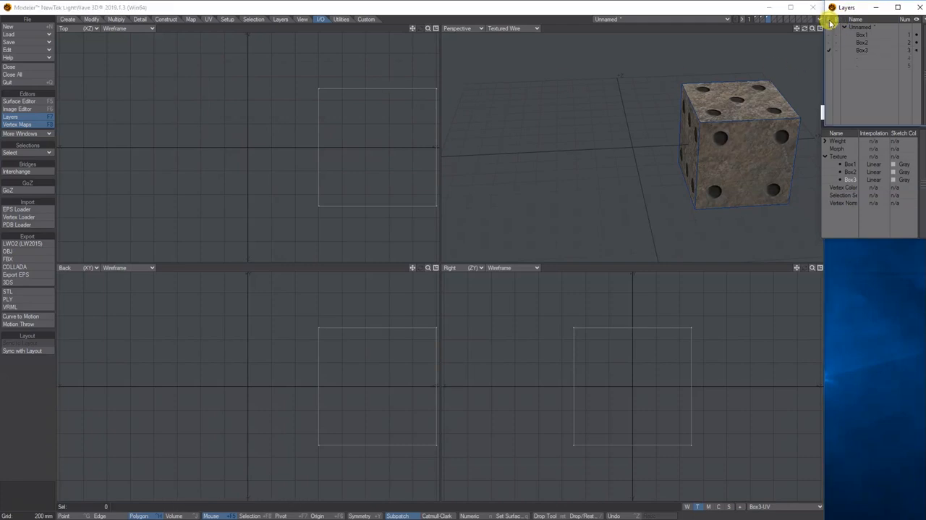
click(830, 28)
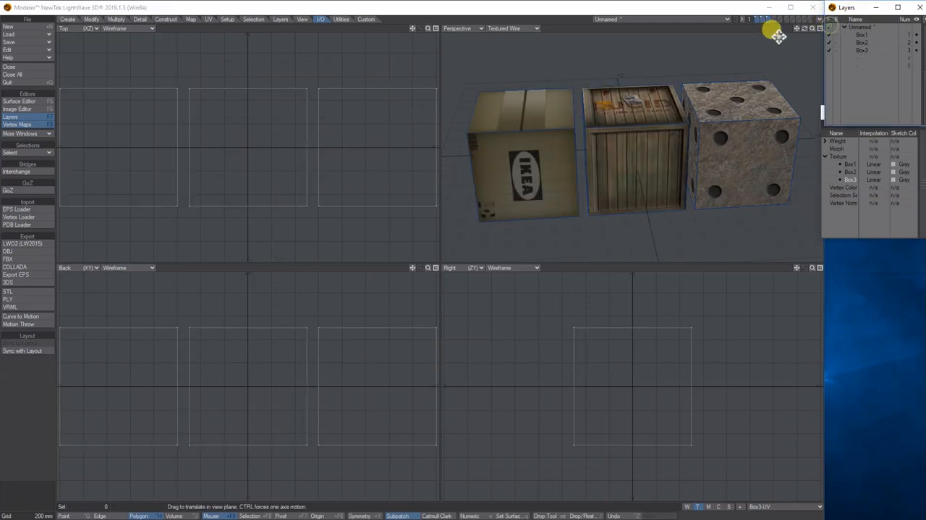
drag(805, 28, 804, 29)
drag(805, 28, 805, 74)
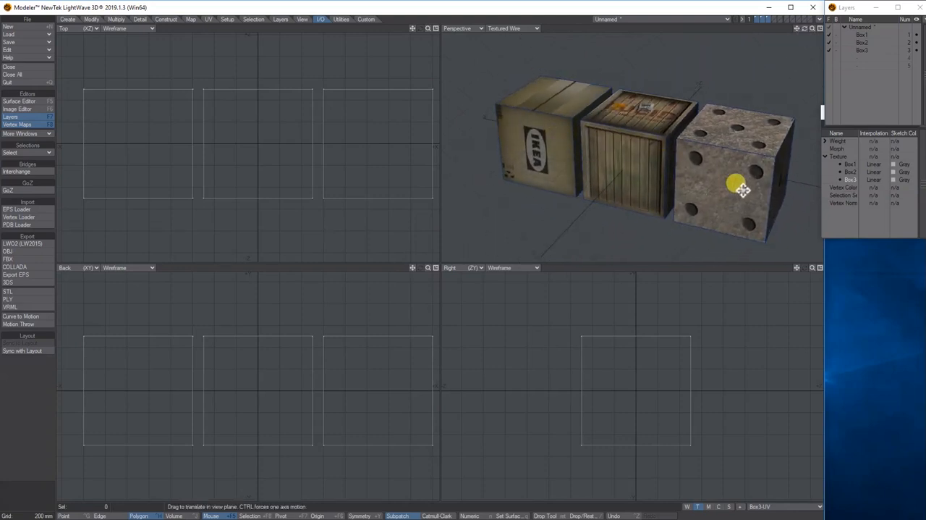